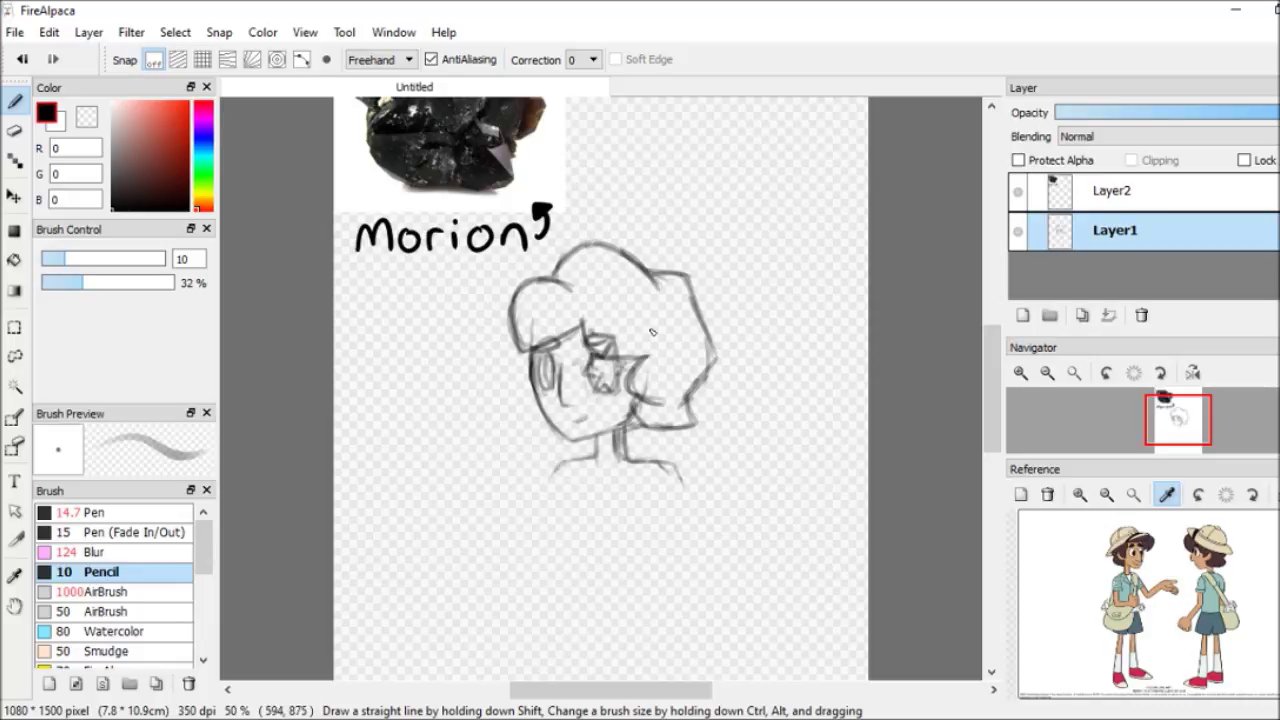
Sketch the torso sides and the arms below the character's neck on Layer1 with the Pencil
{"action": "scroll", "coordinate": [626, 438], "scroll_direction": "down", "scroll_amount": 3}
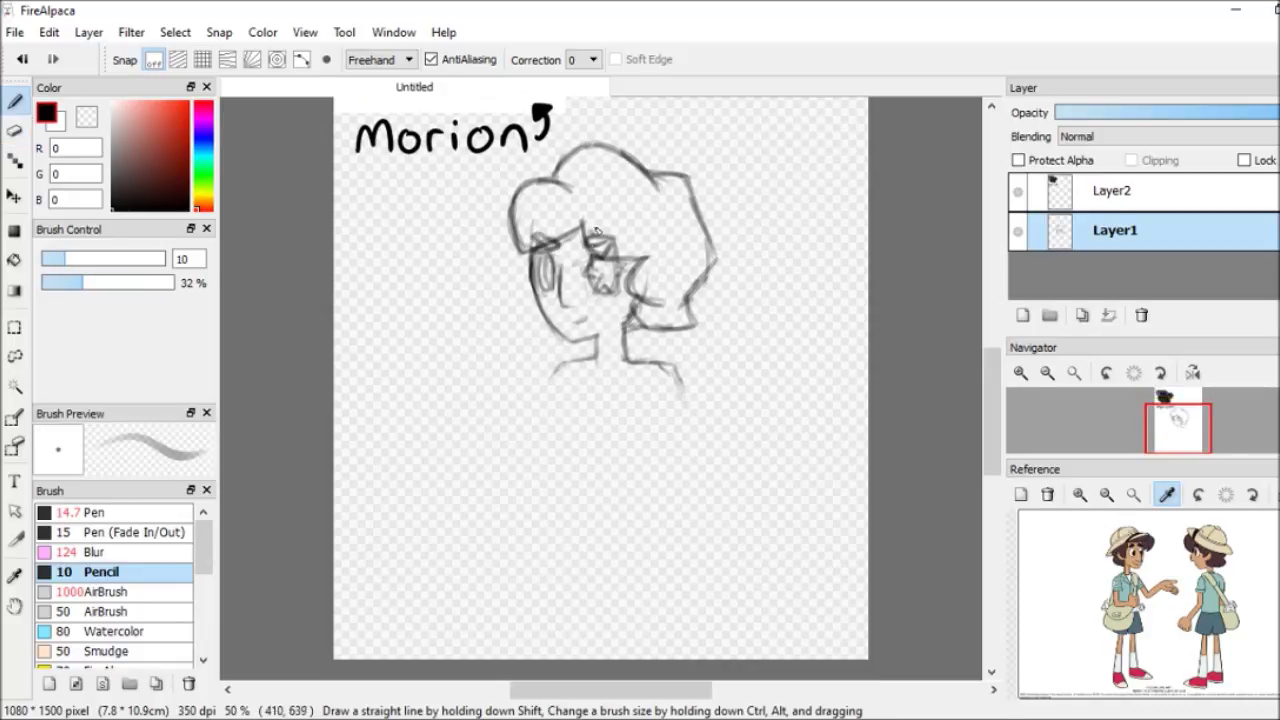
{"action": "left_click_drag", "start_coordinate": [533, 272], "coordinate": [540, 292]}
{"action": "mouse_move", "coordinate": [572, 362]}
{"action": "left_mouse_down"}
{"action": "mouse_move", "coordinate": [545, 385]}
{"action": "mouse_move", "coordinate": [572, 430]}
{"action": "mouse_move", "coordinate": [578, 480]}
{"action": "left_mouse_up"}
{"action": "left_click_drag", "start_coordinate": [650, 395], "coordinate": [645, 478]}
{"action": "left_click_drag", "start_coordinate": [670, 370], "coordinate": [700, 432]}
{"action": "left_click_drag", "start_coordinate": [548, 380], "coordinate": [528, 442]}
Adjust the sketch with Transform and add the curved hip line and the outer forearm
{"action": "key", "text": "ctrl+t"}
{"action": "key", "text": "Return"}
{"action": "key", "text": "ctrl+plus"}
{"action": "left_click_drag", "start_coordinate": [606, 518], "coordinate": [677, 500]}
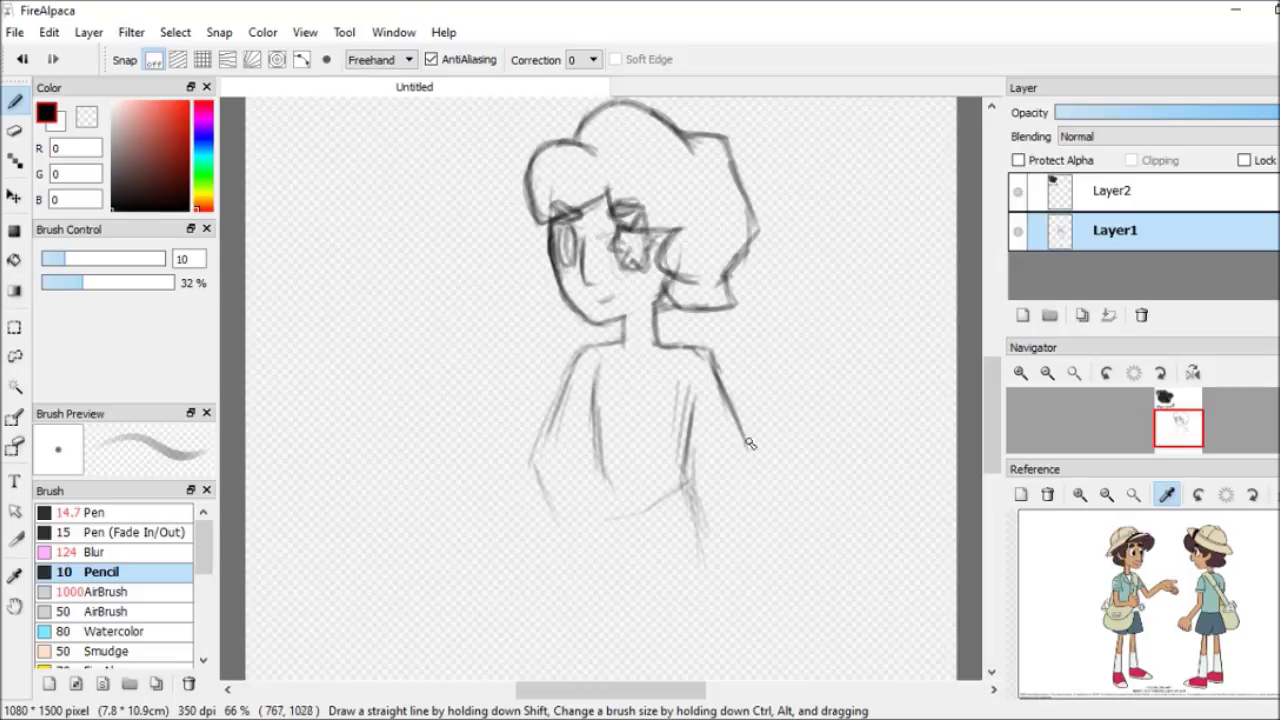
{"action": "left_click_drag", "start_coordinate": [750, 443], "coordinate": [742, 545]}
{"action": "left_click_drag", "start_coordinate": [552, 125], "coordinate": [558, 140]}
Darken the torso sides and the outline of the arm on the viewer's left
{"action": "scroll", "coordinate": [817, 304], "scroll_direction": "down", "scroll_amount": 1}
{"action": "left_click_drag", "start_coordinate": [676, 410], "coordinate": [710, 517]}
{"action": "left_click_drag", "start_coordinate": [594, 305], "coordinate": [522, 410]}
{"action": "mouse_move", "coordinate": [596, 338]}
{"action": "left_mouse_down"}
{"action": "mouse_move", "coordinate": [569, 452]}
{"action": "mouse_move", "coordinate": [608, 472]}
{"action": "left_mouse_up"}
{"action": "left_click_drag", "start_coordinate": [600, 426], "coordinate": [606, 530]}
Sketch both legs down from the hips and finish them with rounded feet
{"action": "left_click_drag", "start_coordinate": [680, 448], "coordinate": [736, 584]}
{"action": "scroll", "coordinate": [740, 560], "scroll_direction": "down", "scroll_amount": 2}
{"action": "left_click_drag", "start_coordinate": [716, 382], "coordinate": [756, 530]}
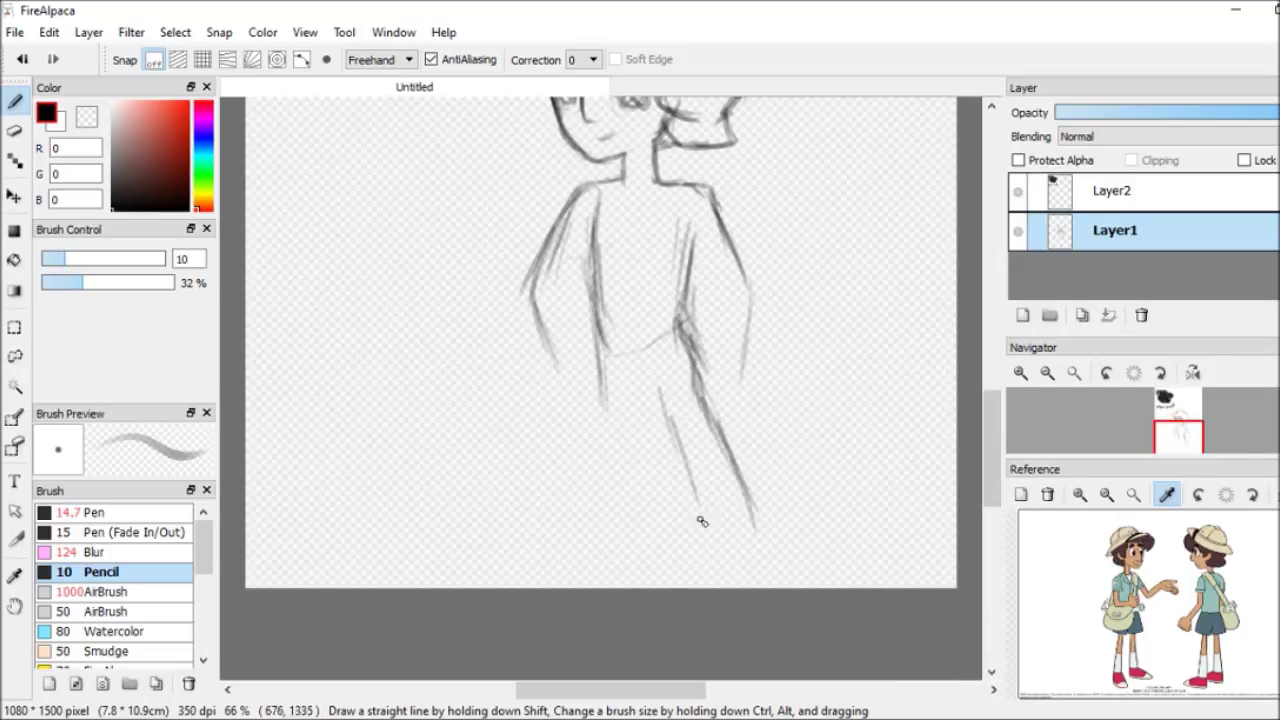
{"action": "left_click_drag", "start_coordinate": [658, 400], "coordinate": [706, 530]}
{"action": "mouse_move", "coordinate": [604, 334]}
{"action": "left_mouse_down"}
{"action": "mouse_move", "coordinate": [601, 467]}
{"action": "mouse_move", "coordinate": [553, 530]}
{"action": "mouse_move", "coordinate": [576, 532]}
{"action": "mouse_move", "coordinate": [528, 560]}
{"action": "left_mouse_up"}
{"action": "left_click_drag", "start_coordinate": [586, 514], "coordinate": [541, 571]}
{"action": "mouse_move", "coordinate": [640, 376]}
{"action": "left_mouse_down"}
{"action": "mouse_move", "coordinate": [608, 560]}
{"action": "mouse_move", "coordinate": [702, 502]}
{"action": "left_mouse_up"}
{"action": "left_click_drag", "start_coordinate": [684, 358], "coordinate": [738, 478]}
{"action": "left_click_drag", "start_coordinate": [700, 406], "coordinate": [770, 556]}
{"action": "left_click_drag", "start_coordinate": [756, 560], "coordinate": [690, 575]}
{"action": "left_click_drag", "start_coordinate": [626, 534], "coordinate": [592, 568]}
Squash the whole sketch vertically and shift it slightly toward the canvas's right edge
{"action": "key", "text": "ctrl+t"}
{"action": "left_click_drag", "start_coordinate": [814, 399], "coordinate": [777, 100]}
{"action": "key", "text": "Return"}
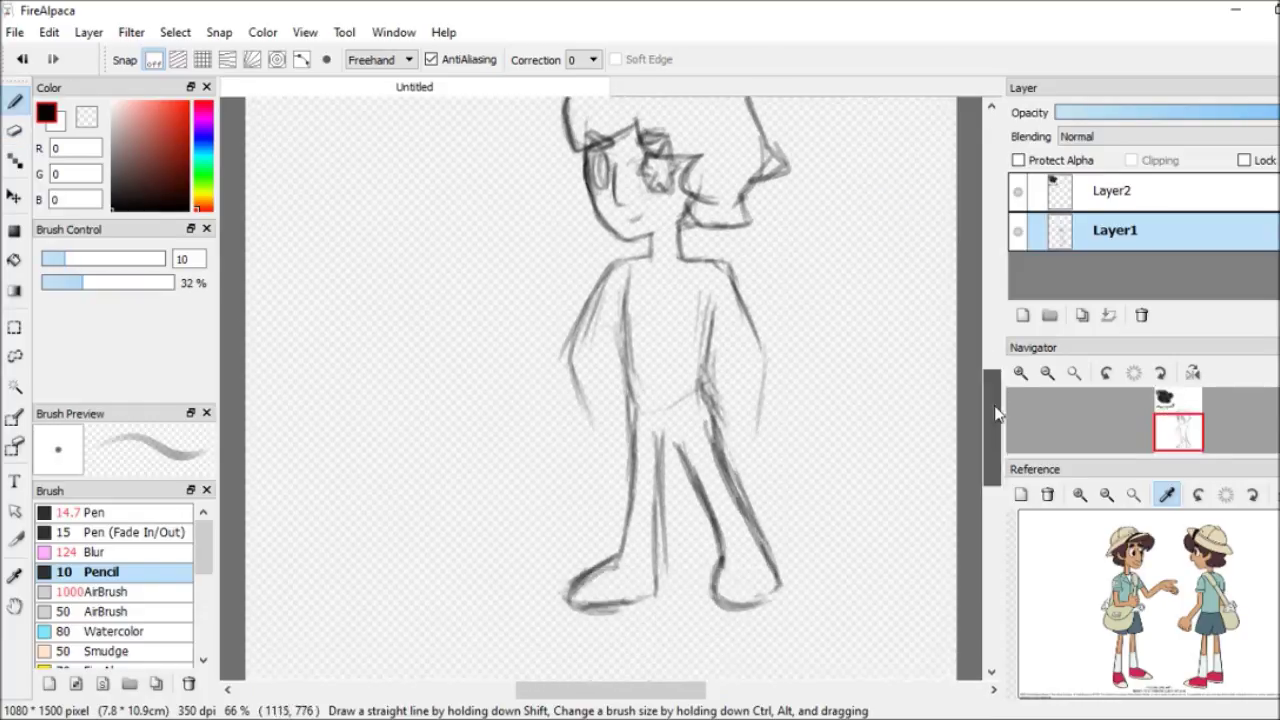
Lasso the legs and stretch them downward to lengthen them, and return to the Pencil
{"action": "left_click", "coordinate": [15, 355]}
{"action": "left_click_drag", "start_coordinate": [620, 400], "coordinate": [580, 410]}
{"action": "key", "text": "ctrl+t"}
{"action": "left_click_drag", "start_coordinate": [733, 583], "coordinate": [735, 605]}
{"action": "key", "text": "Return"}
{"action": "key", "text": "b"}
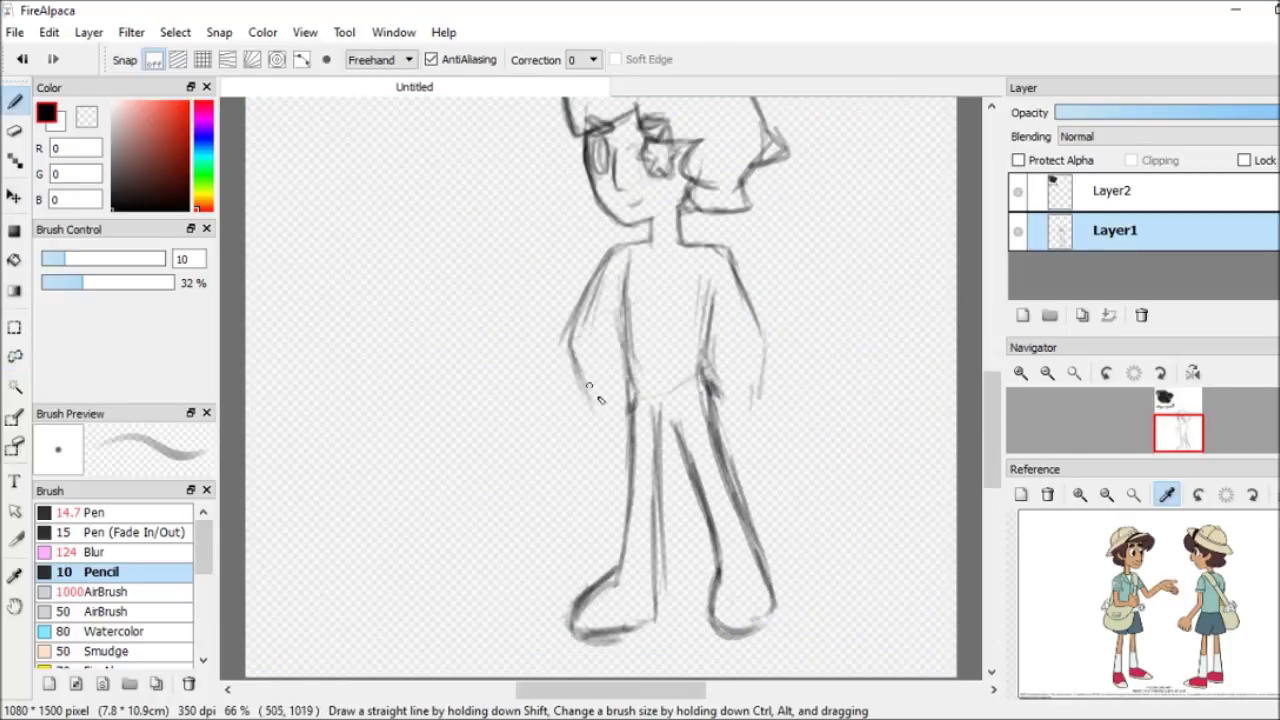
Strengthen the inner arm and leg outlines and rough in the hand at the hip
{"action": "left_click_drag", "start_coordinate": [728, 402], "coordinate": [752, 450]}
{"action": "left_click_drag", "start_coordinate": [710, 284], "coordinate": [732, 384]}
{"action": "left_click_drag", "start_coordinate": [604, 284], "coordinate": [622, 372]}
{"action": "left_click_drag", "start_coordinate": [656, 430], "coordinate": [662, 614]}
{"action": "left_click_drag", "start_coordinate": [632, 446], "coordinate": [634, 516]}
Draw the top edges of both shoes and a waistline across the hips
{"action": "left_click_drag", "start_coordinate": [620, 600], "coordinate": [654, 584]}
{"action": "left_click_drag", "start_coordinate": [724, 578], "coordinate": [766, 572]}
{"action": "left_click_drag", "start_coordinate": [632, 410], "coordinate": [716, 386]}
Sketch a jacket with spiked shoulders, flared pointed sleeves and two long front opening lines
{"action": "left_click_drag", "start_coordinate": [616, 258], "coordinate": [576, 304]}
{"action": "mouse_move", "coordinate": [618, 284]}
{"action": "left_mouse_down"}
{"action": "mouse_move", "coordinate": [573, 347]}
{"action": "mouse_move", "coordinate": [536, 362]}
{"action": "left_mouse_up"}
{"action": "left_click_drag", "start_coordinate": [724, 258], "coordinate": [752, 332]}
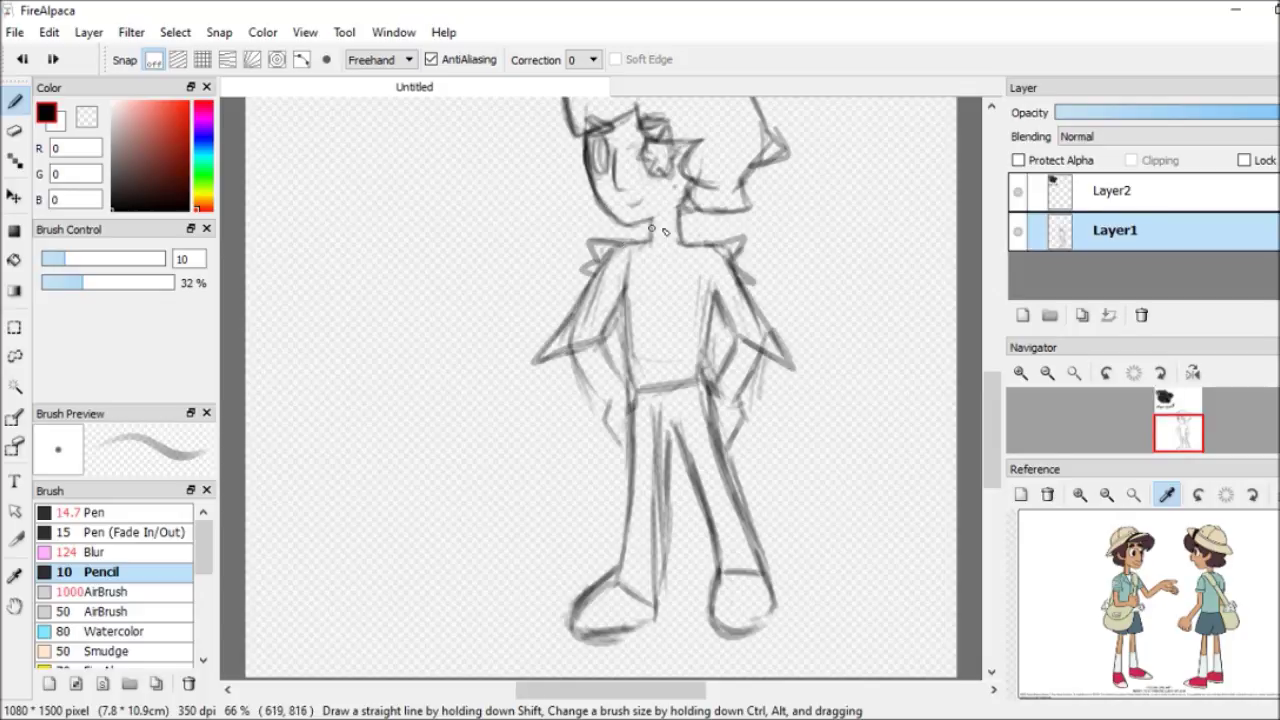
{"action": "left_click_drag", "start_coordinate": [697, 235], "coordinate": [680, 390]}
{"action": "left_click_drag", "start_coordinate": [646, 246], "coordinate": [653, 387]}
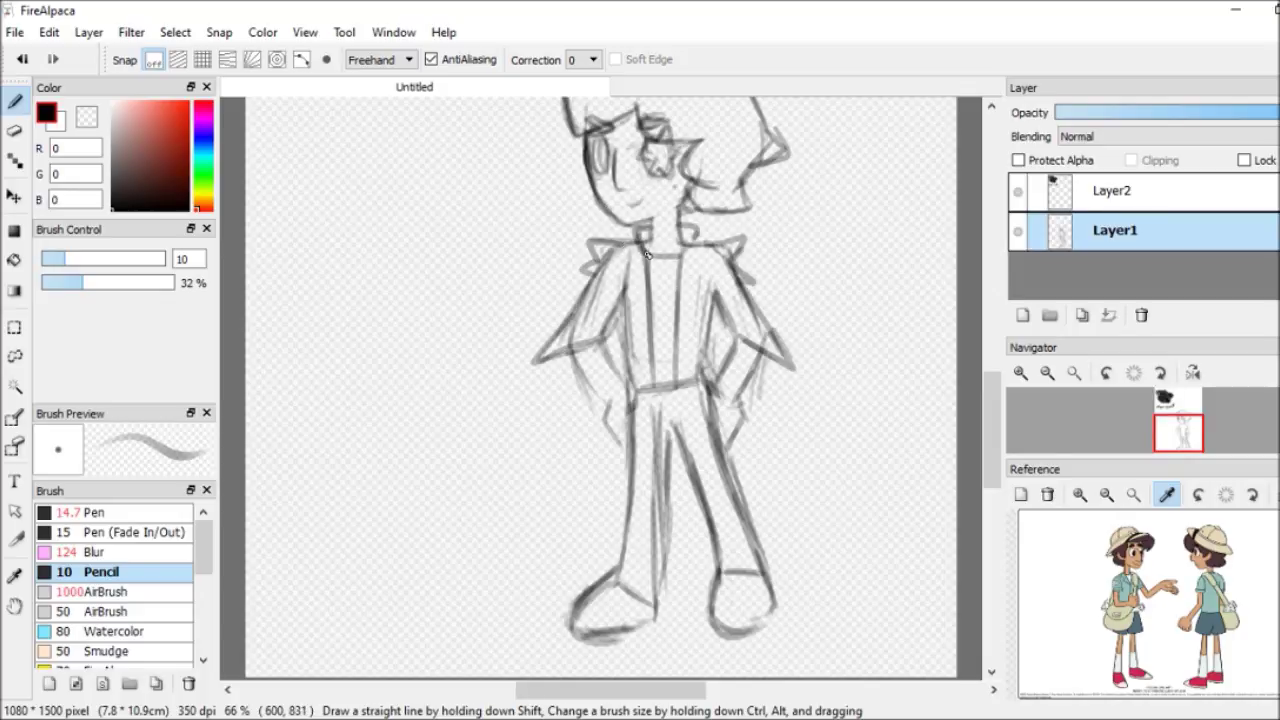
Trim the pointed cuff of the sleeve on the viewer's left and erase the forearm and hand beneath it
{"action": "key", "text": "e"}
{"action": "left_click_drag", "start_coordinate": [552, 350], "coordinate": [534, 362]}
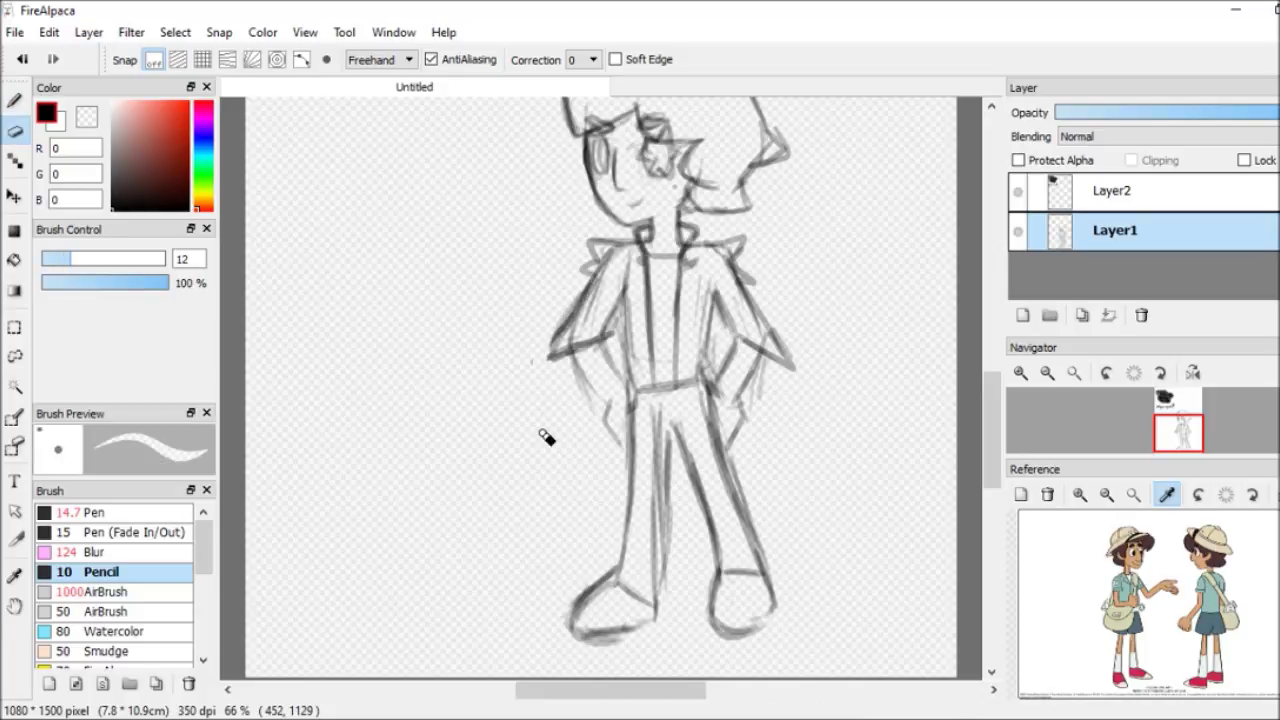
{"action": "key", "text": "b"}
{"action": "left_click_drag", "start_coordinate": [606, 394], "coordinate": [614, 435]}
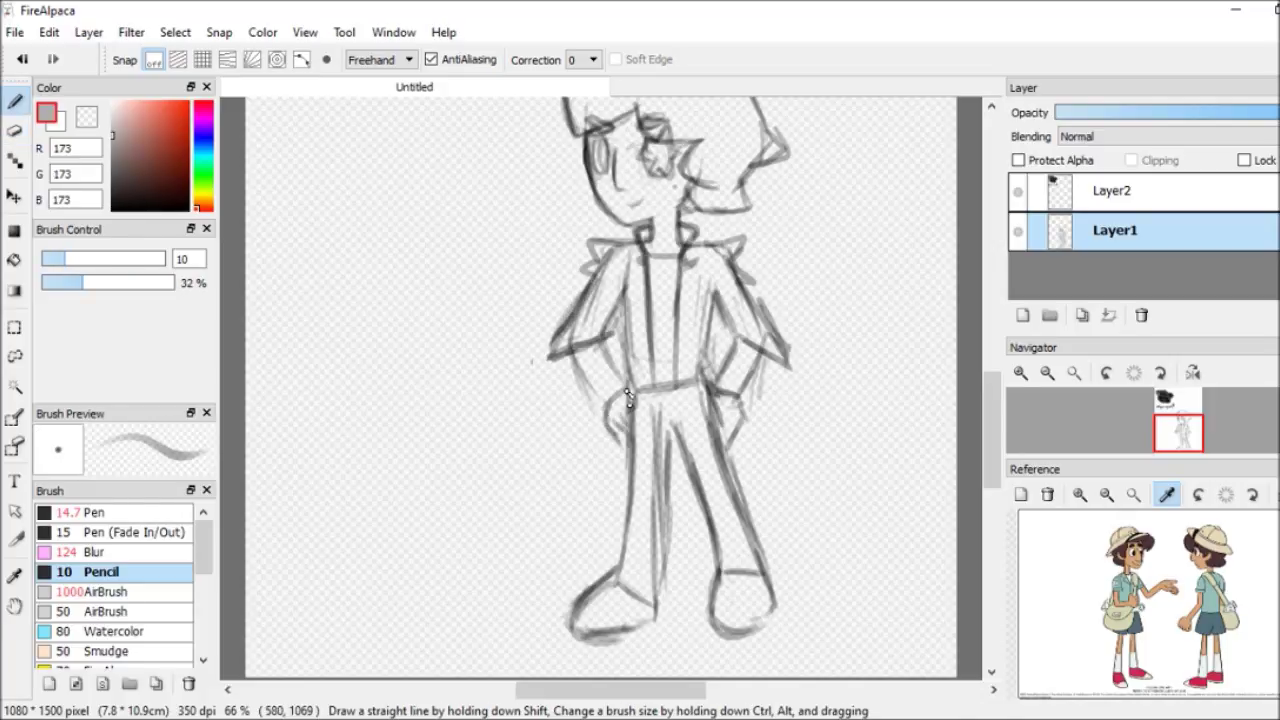
{"action": "key", "text": "e"}
{"action": "mouse_move", "coordinate": [630, 450]}
{"action": "left_mouse_down"}
{"action": "mouse_move", "coordinate": [575, 345]}
{"action": "mouse_move", "coordinate": [594, 395]}
{"action": "left_mouse_up"}
Redraw that forearm hanging straight down from the cuff, with a rough hand at its end
{"action": "key", "text": "b"}
{"action": "left_click_drag", "start_coordinate": [571, 358], "coordinate": [542, 436]}
{"action": "key", "text": "e"}
{"action": "key", "text": "b"}
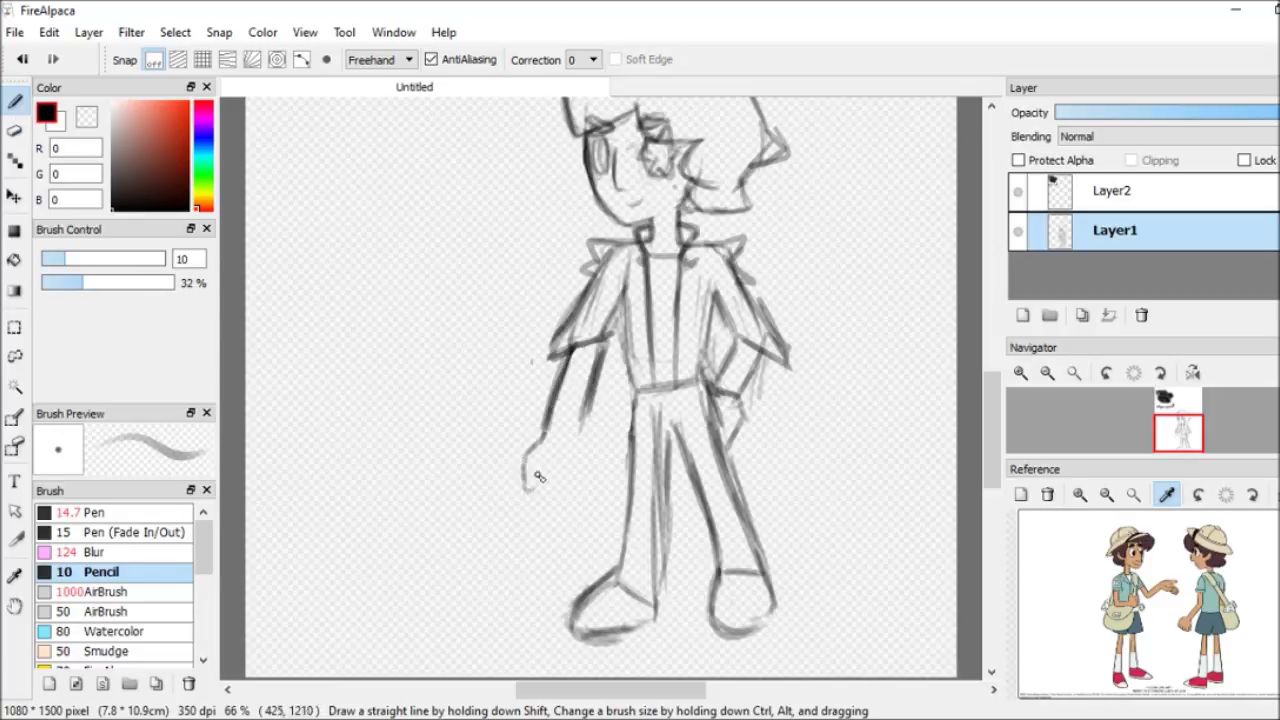
{"action": "mouse_move", "coordinate": [540, 470]}
{"action": "left_mouse_down"}
{"action": "mouse_move", "coordinate": [575, 350]}
{"action": "mouse_move", "coordinate": [555, 405]}
{"action": "left_mouse_up"}
Lasso and transform the new forearm so it reaches outward from the body, and redraw its outline up to the cuff
{"action": "key", "text": "e"}
{"action": "key", "text": "l"}
{"action": "mouse_move", "coordinate": [600, 360]}
{"action": "left_mouse_down"}
{"action": "mouse_move", "coordinate": [560, 425]}
{"action": "mouse_move", "coordinate": [528, 438]}
{"action": "mouse_move", "coordinate": [590, 500]}
{"action": "left_mouse_up"}
{"action": "key", "text": "ctrl+t"}
{"action": "key", "text": "Return"}
{"action": "key", "text": "ctrl+t"}
{"action": "left_click_drag", "start_coordinate": [600, 455], "coordinate": [591, 400]}
{"action": "key", "text": "Return"}
{"action": "left_click_drag", "start_coordinate": [520, 330], "coordinate": [560, 490]}
{"action": "key", "text": "b"}
{"action": "left_click_drag", "start_coordinate": [530, 390], "coordinate": [578, 340]}
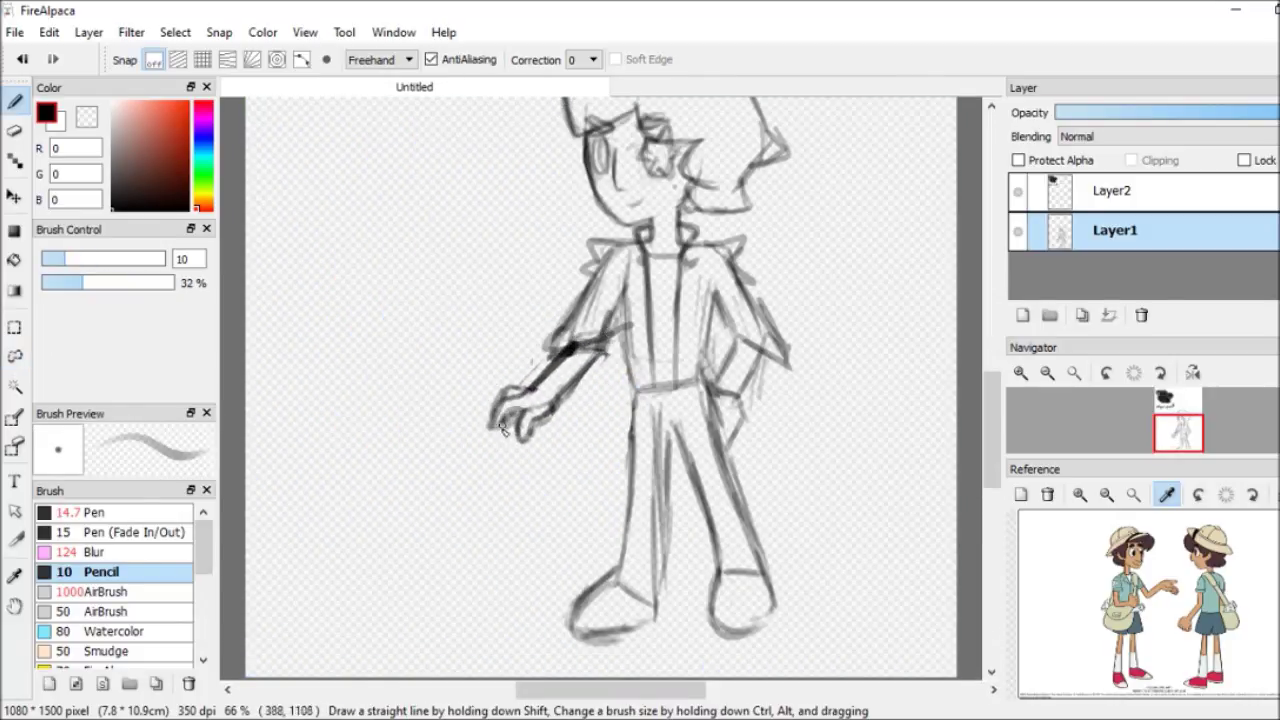
Lasso the outstretched hand, reposition it with Transform, deselect it and undo the last action
{"action": "key", "text": "l"}
{"action": "left_click_drag", "start_coordinate": [566, 434], "coordinate": [508, 428]}
{"action": "key", "text": "ctrl+t"}
{"action": "mouse_move", "coordinate": [580, 380]}
{"action": "left_mouse_down"}
{"action": "mouse_move", "coordinate": [617, 350]}
{"action": "mouse_move", "coordinate": [600, 395]}
{"action": "left_mouse_up"}
{"action": "key", "text": "Return"}
{"action": "key", "text": "ctrl+d"}
{"action": "key", "text": "b"}
{"action": "key", "text": "ctrl+z"}
Sketch a large sword with a jagged blade, curved guard, narrow handle and pointed pommel beside the outstretched arm
{"action": "left_click_drag", "start_coordinate": [525, 425], "coordinate": [478, 331]}
{"action": "mouse_move", "coordinate": [343, 172]}
{"action": "left_mouse_down"}
{"action": "mouse_move", "coordinate": [476, 318]}
{"action": "mouse_move", "coordinate": [356, 157]}
{"action": "mouse_move", "coordinate": [476, 310]}
{"action": "mouse_move", "coordinate": [371, 222]}
{"action": "mouse_move", "coordinate": [476, 335]}
{"action": "mouse_move", "coordinate": [360, 100]}
{"action": "left_mouse_up"}
{"action": "scroll", "coordinate": [400, 200], "scroll_direction": "up", "scroll_amount": 3}
{"action": "left_click_drag", "start_coordinate": [290, 210], "coordinate": [425, 353]}
{"action": "key", "text": "e"}
{"action": "key", "text": "b"}
{"action": "mouse_move", "coordinate": [575, 515]}
{"action": "left_mouse_down"}
{"action": "mouse_move", "coordinate": [510, 540]}
{"action": "mouse_move", "coordinate": [490, 500]}
{"action": "mouse_move", "coordinate": [495, 425]}
{"action": "mouse_move", "coordinate": [515, 480]}
{"action": "left_mouse_up"}
{"action": "scroll", "coordinate": [996, 435], "scroll_direction": "down", "scroll_amount": 1}
{"action": "key", "text": "e"}
{"action": "key", "text": "b"}
{"action": "left_click_drag", "start_coordinate": [485, 392], "coordinate": [538, 500]}
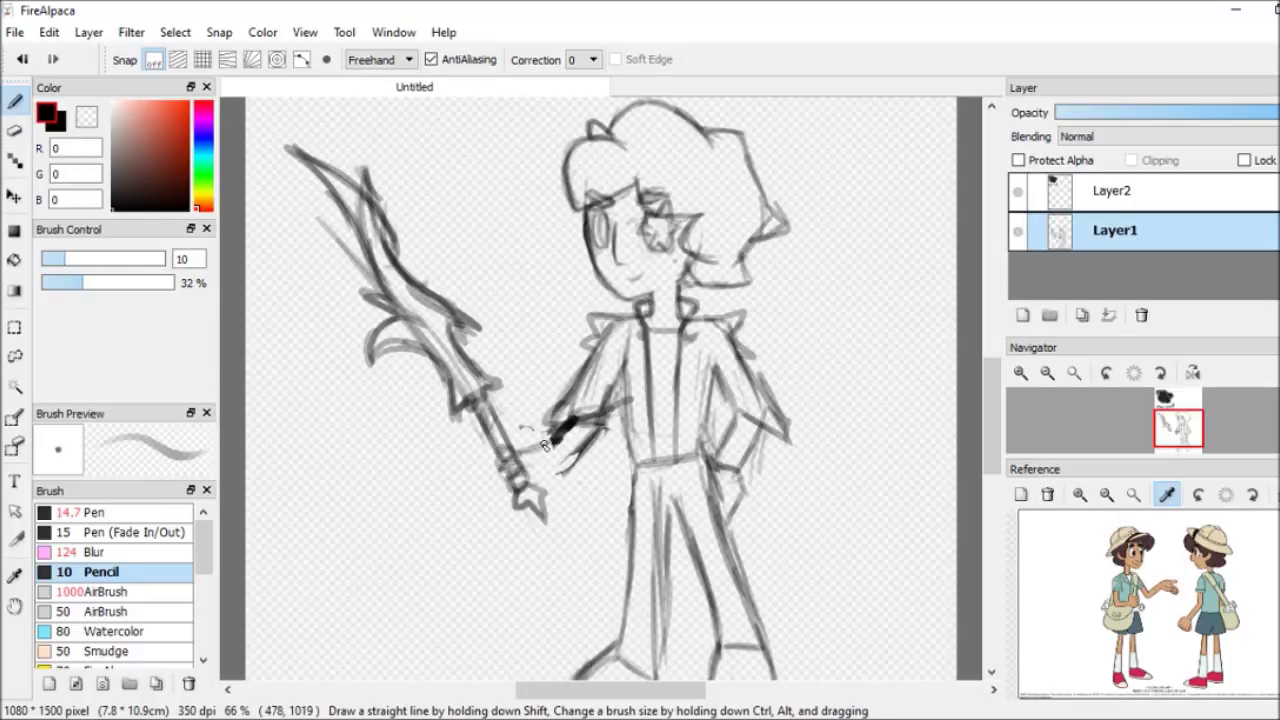
Redraw the hand with its fingers gripping the sword handle and connect it to the forearm, using the 6.7 Pencil
{"action": "key", "text": "e"}
{"action": "key", "text": "b"}
{"action": "mouse_move", "coordinate": [536, 455]}
{"action": "left_mouse_down"}
{"action": "mouse_move", "coordinate": [505, 470]}
{"action": "mouse_move", "coordinate": [520, 495]}
{"action": "mouse_move", "coordinate": [545, 468]}
{"action": "left_mouse_up"}
{"action": "key", "text": "e"}
{"action": "key", "text": "b"}
{"action": "mouse_move", "coordinate": [1021, 410]}
{"action": "scroll", "coordinate": [605, 516], "scroll_direction": "up", "scroll_amount": 2}
{"action": "left_click_drag", "start_coordinate": [410, 430], "coordinate": [402, 450]}
{"action": "key", "text": "e"}
{"action": "key", "text": "b"}
{"action": "mouse_move", "coordinate": [431, 382]}
{"action": "left_mouse_down"}
{"action": "mouse_move", "coordinate": [478, 398]}
{"action": "mouse_move", "coordinate": [489, 381]}
{"action": "left_mouse_up"}
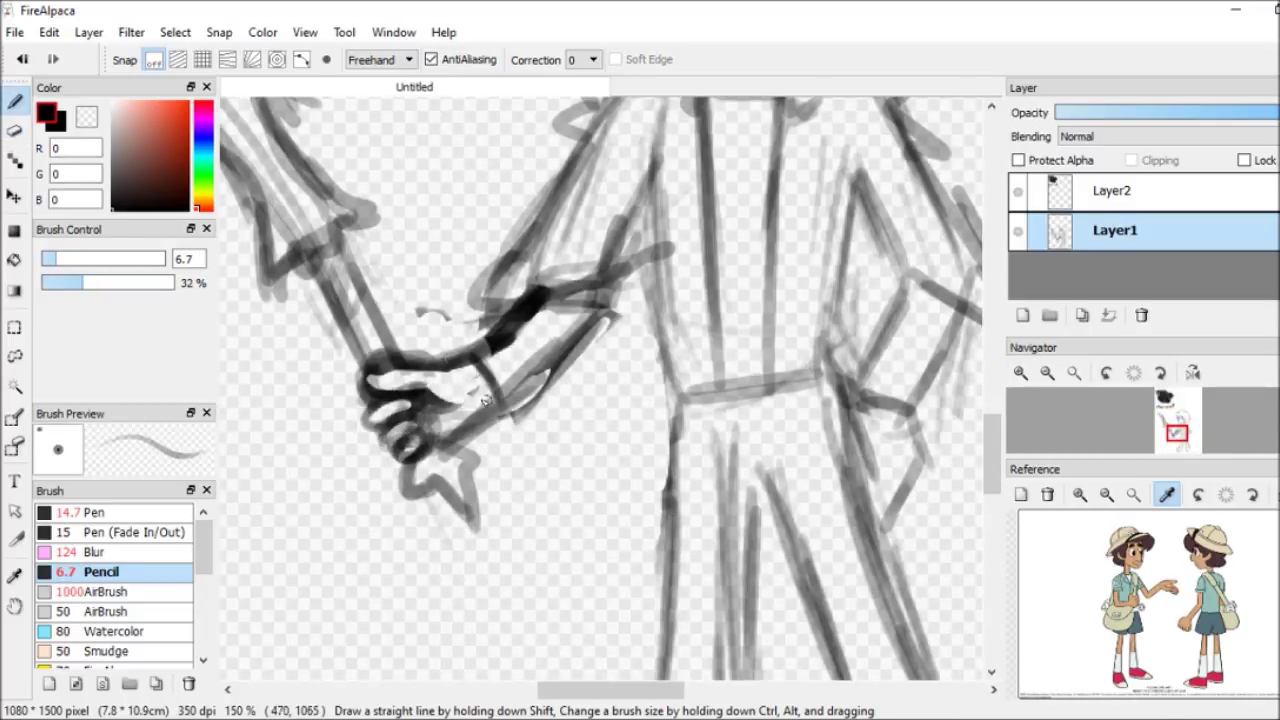
Draw the curled fingers of the other hand resting beside the hip
{"action": "scroll", "coordinate": [408, 443], "scroll_direction": "right", "scroll_amount": 3}
{"action": "mouse_move", "coordinate": [638, 410]}
{"action": "left_mouse_down"}
{"action": "mouse_move", "coordinate": [630, 505]}
{"action": "mouse_move", "coordinate": [652, 535]}
{"action": "left_mouse_up"}
{"action": "left_click_drag", "start_coordinate": [612, 372], "coordinate": [651, 482]}
{"action": "scroll", "coordinate": [940, 422], "scroll_direction": "down", "scroll_amount": 1}
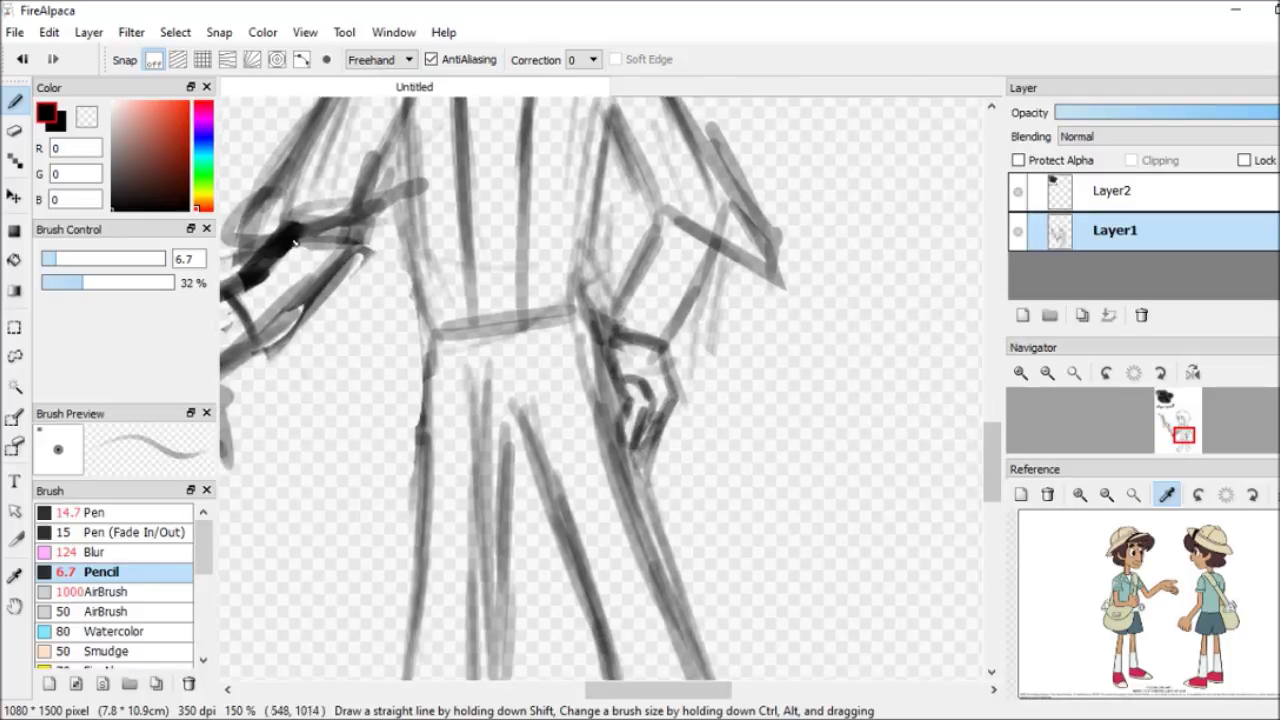
Erase the stray lines inside the sword-gripping hand and wrist
{"action": "key", "text": "e"}
{"action": "scroll", "coordinate": [640, 450], "scroll_direction": "left", "scroll_amount": 3}
{"action": "left_click_drag", "start_coordinate": [320, 340], "coordinate": [375, 385]}
Darken the torso side and the trouser leg lines on the sword-arm side
{"action": "key", "text": "b"}
{"action": "scroll", "coordinate": [848, 372], "scroll_direction": "up", "scroll_amount": 2}
{"action": "left_click_drag", "start_coordinate": [612, 220], "coordinate": [620, 495]}
{"action": "mouse_move", "coordinate": [620, 492]}
{"action": "left_mouse_down"}
{"action": "mouse_move", "coordinate": [770, 474]}
{"action": "mouse_move", "coordinate": [614, 672]}
{"action": "left_mouse_up"}
{"action": "left_click_drag", "start_coordinate": [680, 392], "coordinate": [678, 516]}
Rework the lines across the waist above the trousers, erasing the overlapping strokes between the jacket fronts
{"action": "scroll", "coordinate": [680, 450], "scroll_direction": "down", "scroll_amount": 1}
{"action": "left_click_drag", "start_coordinate": [600, 285], "coordinate": [808, 270]}
{"action": "left_click_drag", "start_coordinate": [640, 280], "coordinate": [700, 362]}
{"action": "key", "text": "e"}
{"action": "left_click_drag", "start_coordinate": [704, 308], "coordinate": [680, 385]}
{"action": "key", "text": "b"}
{"action": "mouse_move", "coordinate": [650, 285]}
{"action": "left_mouse_down"}
{"action": "mouse_move", "coordinate": [648, 380]}
{"action": "mouse_move", "coordinate": [795, 330]}
{"action": "left_mouse_up"}
{"action": "left_click_drag", "start_coordinate": [693, 295], "coordinate": [690, 370]}
{"action": "key", "text": "e"}
{"action": "mouse_move", "coordinate": [745, 290]}
{"action": "left_mouse_down"}
{"action": "mouse_move", "coordinate": [742, 370]}
{"action": "mouse_move", "coordinate": [749, 323]}
{"action": "left_mouse_up"}
Extend both jacket front lines down to the waist and draw the curved top edge of the belt
{"action": "key", "text": "b"}
{"action": "left_click_drag", "start_coordinate": [668, 245], "coordinate": [668, 390]}
{"action": "left_click_drag", "start_coordinate": [725, 235], "coordinate": [725, 382]}
{"action": "left_click_drag", "start_coordinate": [620, 350], "coordinate": [795, 335]}
{"action": "key", "text": "e"}
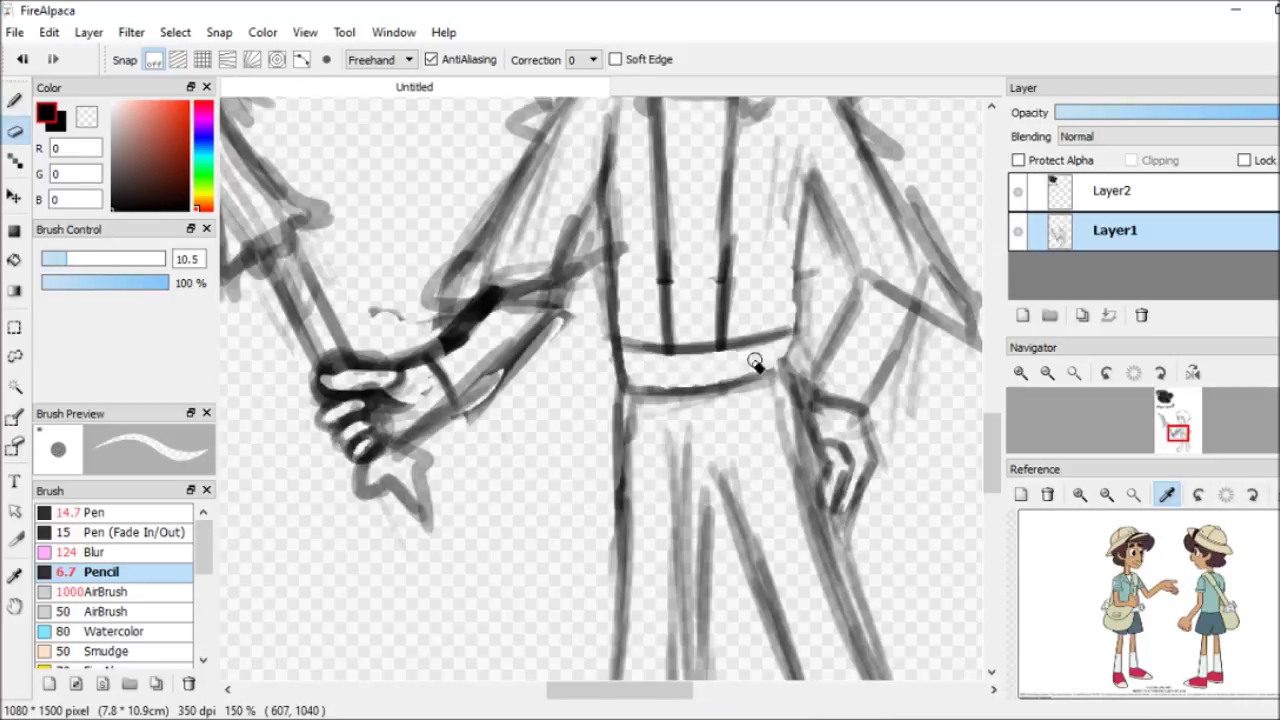
{"action": "key", "text": "b"}
Darken the outer and inner outlines of the leg opposite the sword arm
{"action": "scroll", "coordinate": [750, 360], "scroll_direction": "down", "scroll_amount": 2}
{"action": "left_click_drag", "start_coordinate": [788, 168], "coordinate": [830, 335]}
{"action": "left_click_drag", "start_coordinate": [812, 242], "coordinate": [938, 604]}
{"action": "mouse_move", "coordinate": [690, 266]}
{"action": "left_mouse_down"}
{"action": "mouse_move", "coordinate": [777, 422]}
{"action": "mouse_move", "coordinate": [822, 598]}
{"action": "left_mouse_up"}
Add the top edge and a small lace detail to the front-facing shoe and darken the trouser leg above it
{"action": "scroll", "coordinate": [822, 598], "scroll_direction": "down", "scroll_amount": 1}
{"action": "left_click_drag", "start_coordinate": [822, 490], "coordinate": [930, 495]}
{"action": "left_click_drag", "start_coordinate": [870, 300], "coordinate": [945, 530]}
{"action": "left_click_drag", "start_coordinate": [830, 485], "coordinate": [940, 590]}
Redraw the side-facing shoe with a darker outline and strengthen the inner leg lines
{"action": "left_click_drag", "start_coordinate": [590, 475], "coordinate": [485, 595]}
{"action": "left_click_drag", "start_coordinate": [480, 610], "coordinate": [661, 610]}
{"action": "left_click_drag", "start_coordinate": [595, 495], "coordinate": [675, 615]}
{"action": "mouse_move", "coordinate": [685, 555]}
{"action": "left_mouse_down"}
{"action": "mouse_move", "coordinate": [718, 178]}
{"action": "mouse_move", "coordinate": [615, 110]}
{"action": "left_mouse_up"}
{"action": "left_click_drag", "start_coordinate": [700, 440], "coordinate": [755, 140]}
Undo the last pencil stroke and add a short line on the front-facing shoe
{"action": "scroll", "coordinate": [1023, 380], "scroll_direction": "up", "scroll_amount": 2}
{"action": "mouse_move", "coordinate": [1000, 480]}
{"action": "left_mouse_down"}
{"action": "mouse_move", "coordinate": [1088, 665]}
{"action": "mouse_move", "coordinate": [1088, 455]}
{"action": "left_mouse_up"}
{"action": "scroll", "coordinate": [585, 295], "scroll_direction": "up", "scroll_amount": 6}
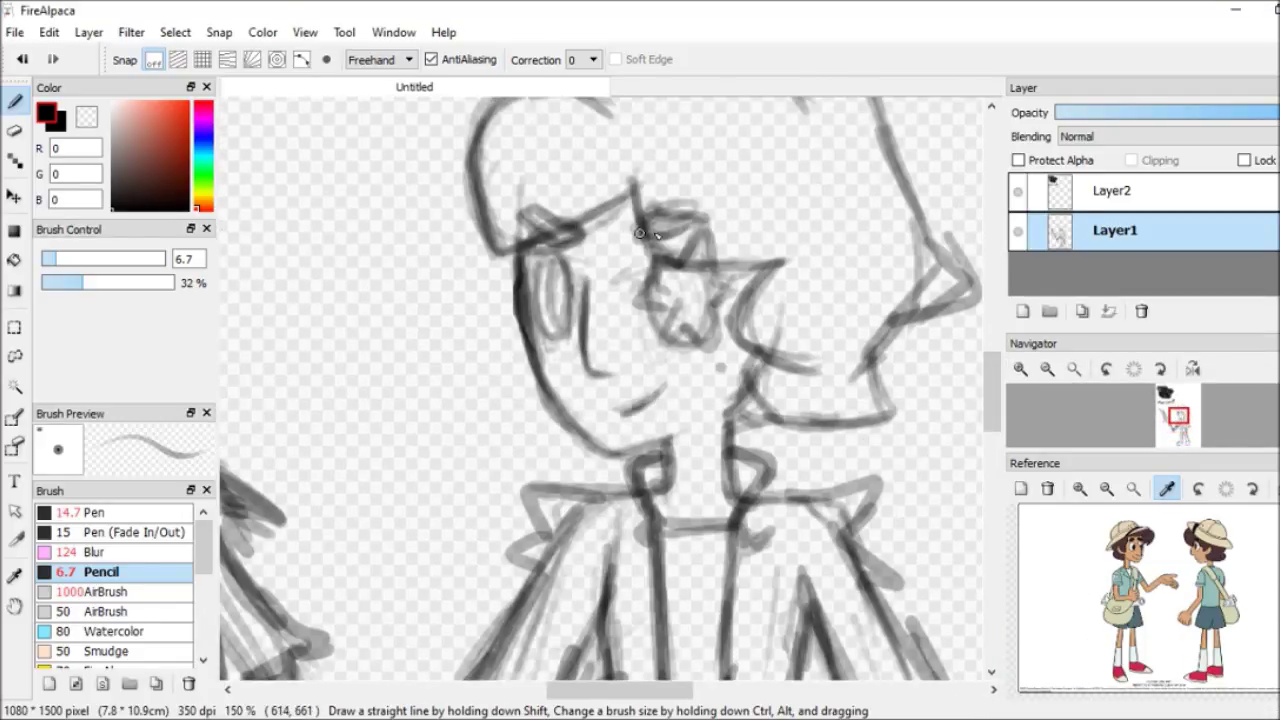
{"action": "scroll", "coordinate": [548, 368], "scroll_direction": "down", "scroll_amount": 9}
{"action": "key", "text": "ctrl+z"}
{"action": "left_click_drag", "start_coordinate": [855, 368], "coordinate": [896, 366]}
{"action": "scroll", "coordinate": [773, 499], "scroll_direction": "down", "scroll_amount": 3}
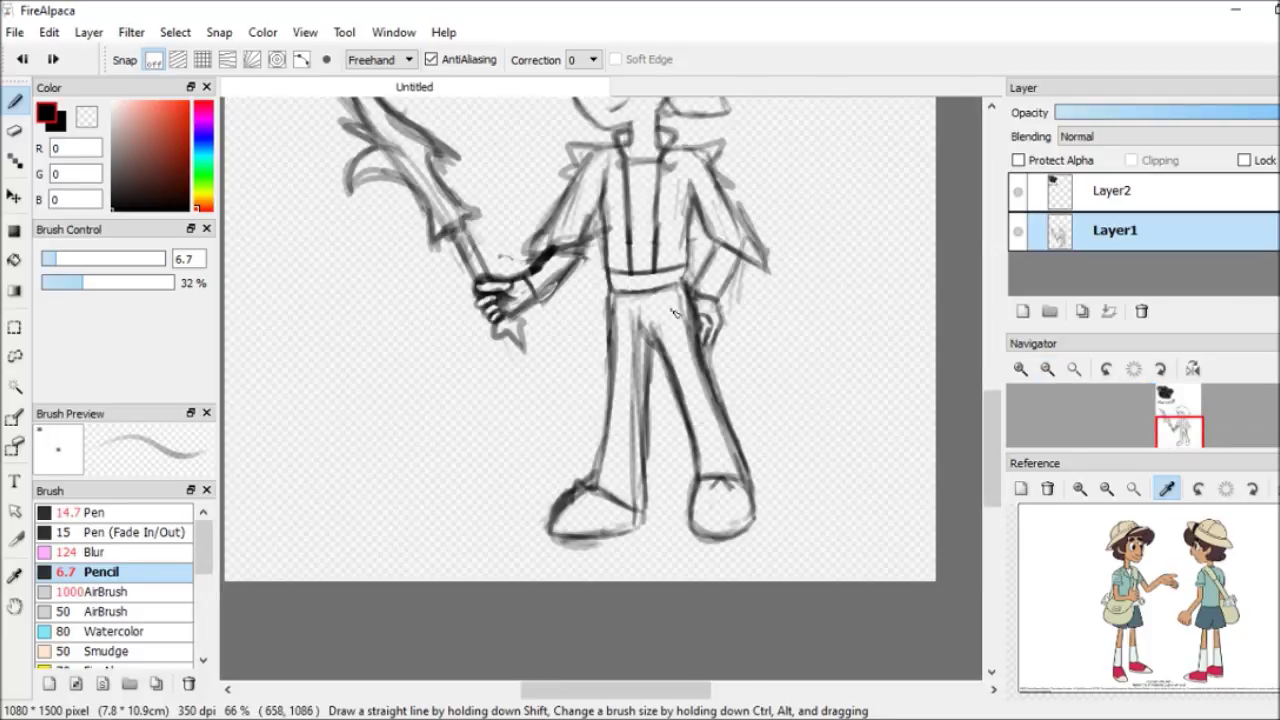
{"action": "key", "text": "e"}
{"action": "key", "text": "b"}
{"action": "scroll", "coordinate": [660, 358], "scroll_direction": "up", "scroll_amount": 4}
{"action": "key", "text": "e"}
{"action": "key", "text": "b"}
{"action": "key", "text": "e"}
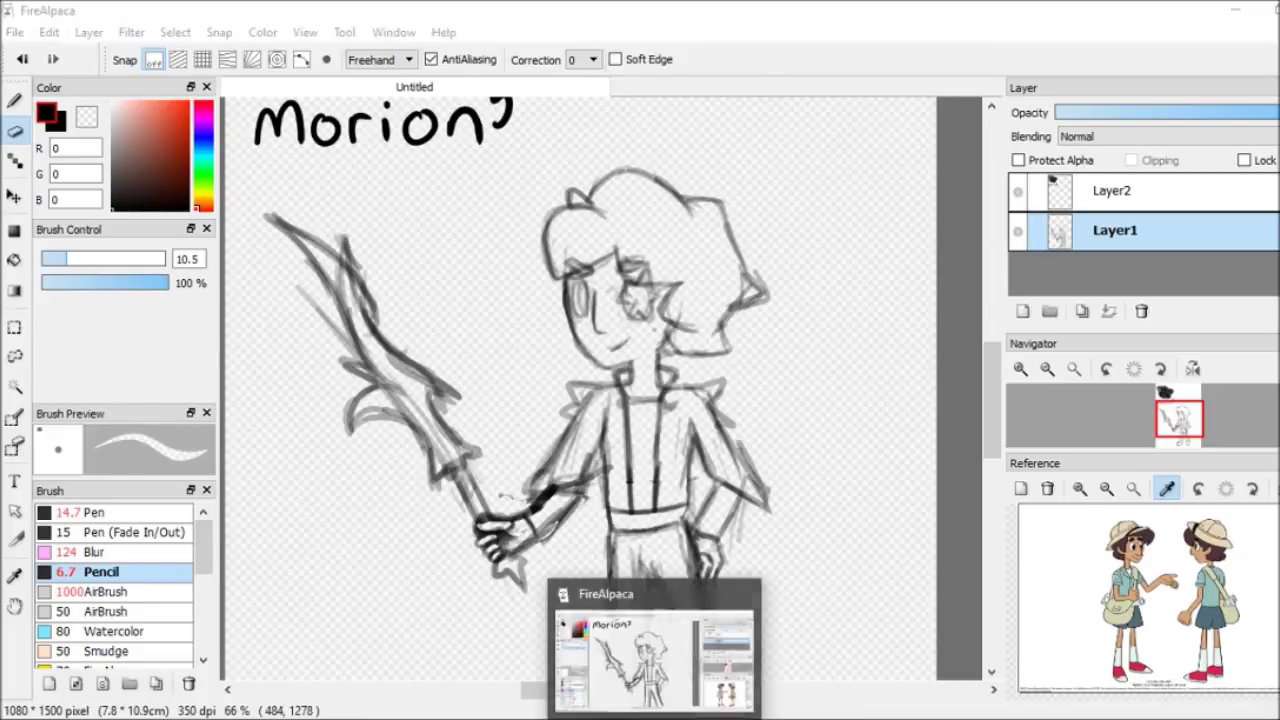
Lasso the crown and back of the hair, scale it down slightly, and lower the sketch layer's opacity
{"action": "left_click", "coordinate": [14, 355]}
{"action": "left_click_drag", "start_coordinate": [665, 152], "coordinate": [605, 200]}
{"action": "key", "text": "ctrl+t"}
{"action": "left_click_drag", "start_coordinate": [790, 181], "coordinate": [811, 147]}
{"action": "key", "text": "Return"}
{"action": "key", "text": "b"}
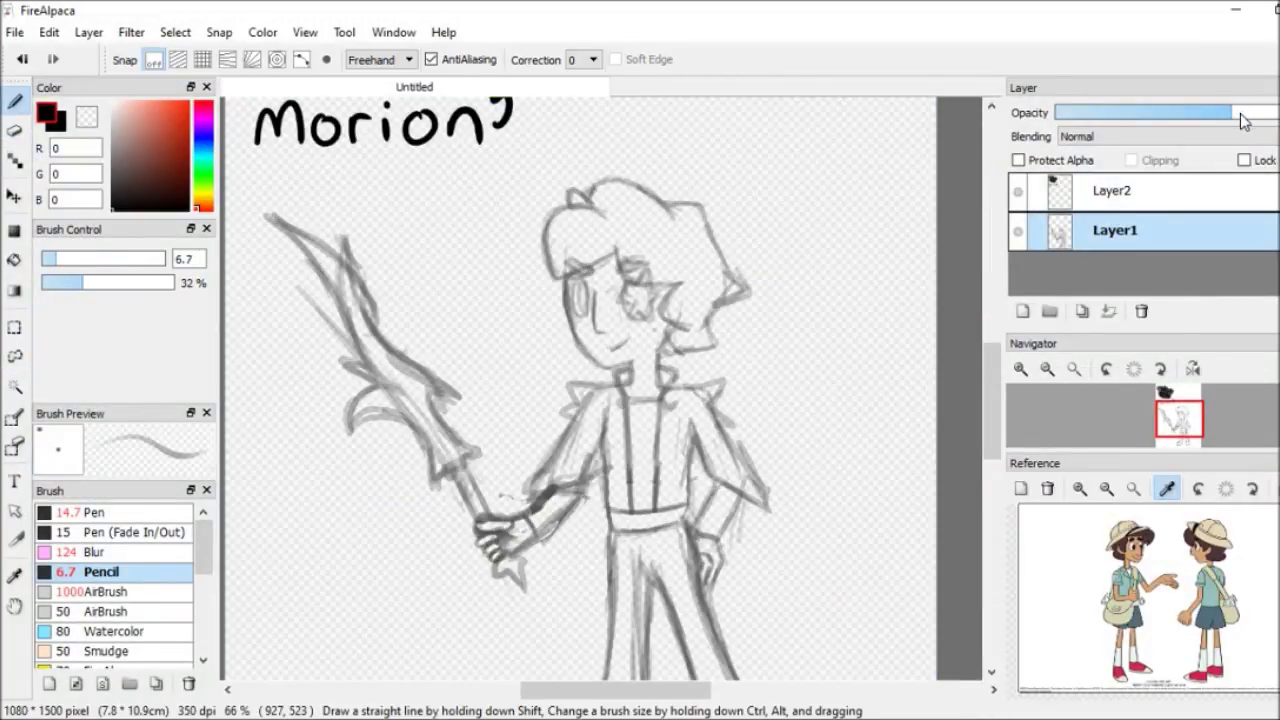
Switch the reference to the black gemstone photo and add a new layer above the sketch for inking with the Pen
{"action": "left_click", "coordinate": [1021, 488]}
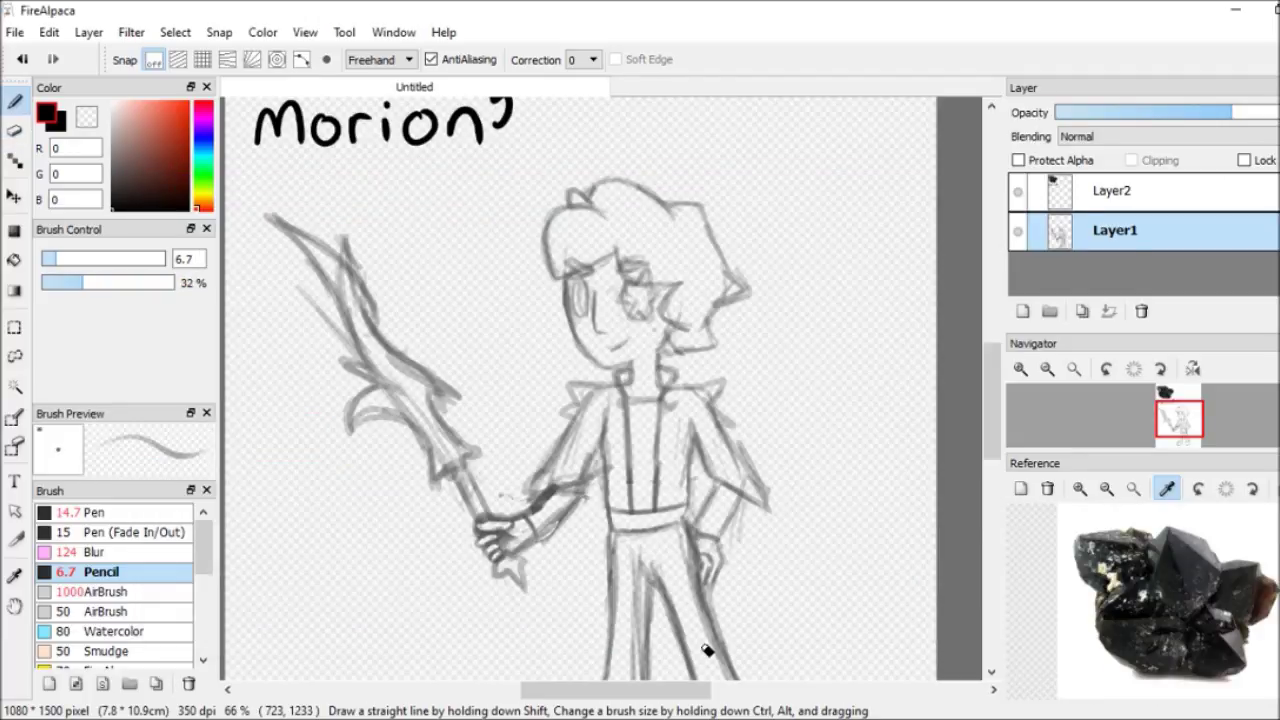
{"action": "left_click", "coordinate": [1022, 311]}
{"action": "left_click", "coordinate": [128, 514]}
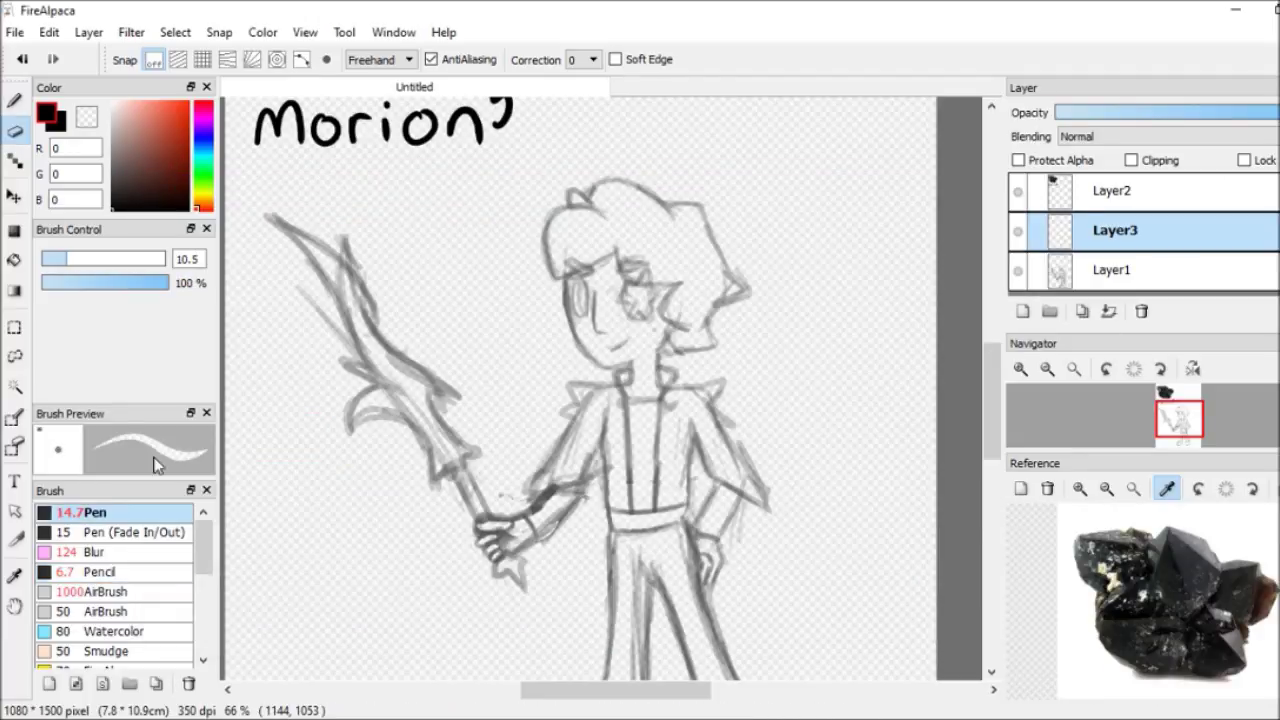
Set the pen size to 4 and ink the cheek, chin and jaw outline, then start the fringe's lower edge
{"action": "scroll", "coordinate": [592, 282], "scroll_direction": "up", "scroll_amount": 2}
{"action": "key", "text": "b"}
{"action": "left_click", "coordinate": [52, 260]}
{"action": "mouse_move", "coordinate": [521, 254]}
{"action": "left_mouse_down"}
{"action": "mouse_move", "coordinate": [578, 446]}
{"action": "mouse_move", "coordinate": [606, 459]}
{"action": "left_mouse_up"}
{"action": "key", "text": "ctrl+z"}
{"action": "key", "text": "ctrl+z"}
{"action": "left_click_drag", "start_coordinate": [516, 268], "coordinate": [638, 186]}
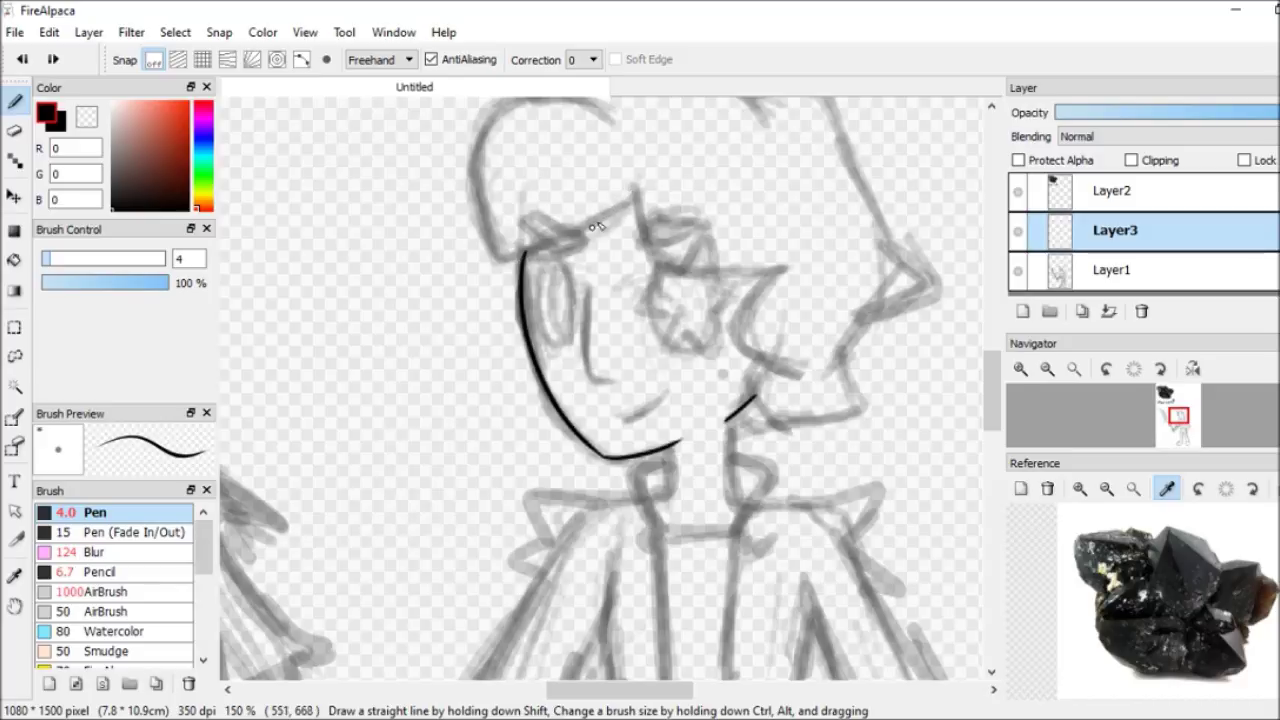
Ink the rounded front section of the fringe and the small pointed tuft above it
{"action": "scroll", "coordinate": [570, 300], "scroll_direction": "up", "scroll_amount": 3}
{"action": "mouse_move", "coordinate": [535, 200]}
{"action": "left_mouse_down"}
{"action": "mouse_move", "coordinate": [608, 225]}
{"action": "mouse_move", "coordinate": [512, 376]}
{"action": "left_mouse_up"}
{"action": "key", "text": "ctrl+z"}
{"action": "key", "text": "ctrl+z"}
{"action": "left_click_drag", "start_coordinate": [535, 196], "coordinate": [514, 376]}
{"action": "key", "text": "e"}
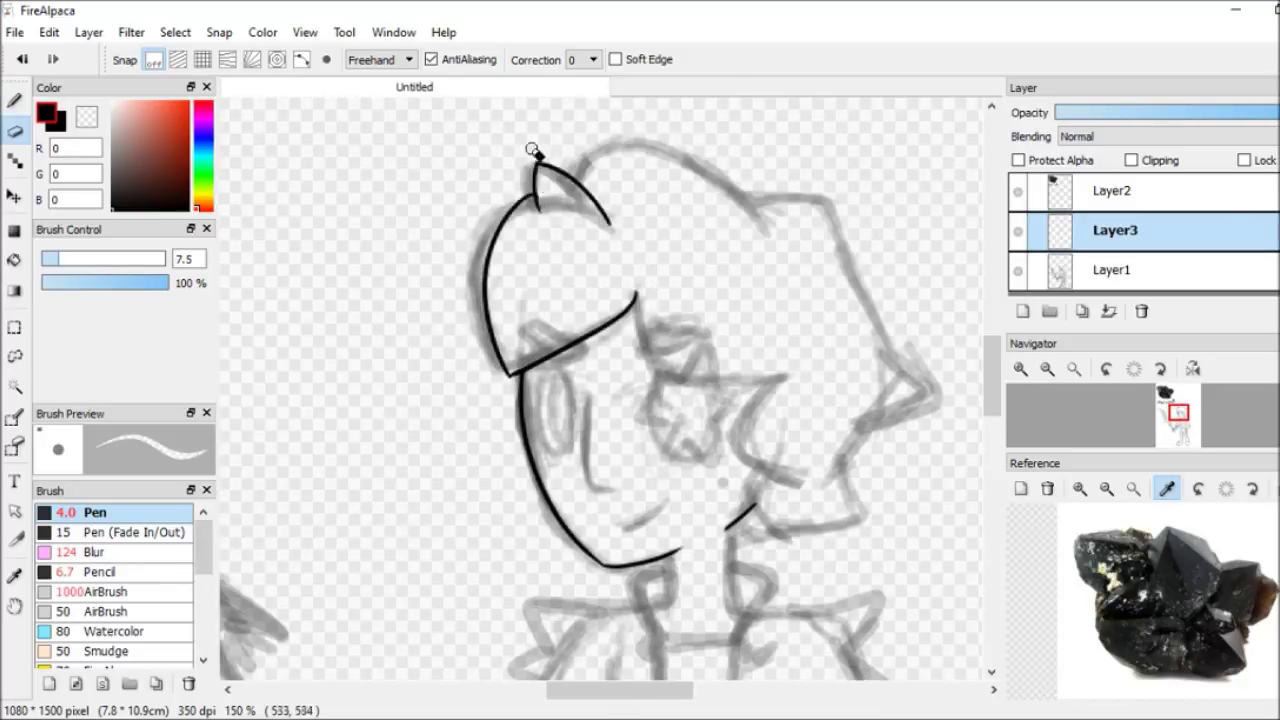
Ink the jagged fringe points over the eye and the pointed side locks down to the jaw
{"action": "key", "text": "b"}
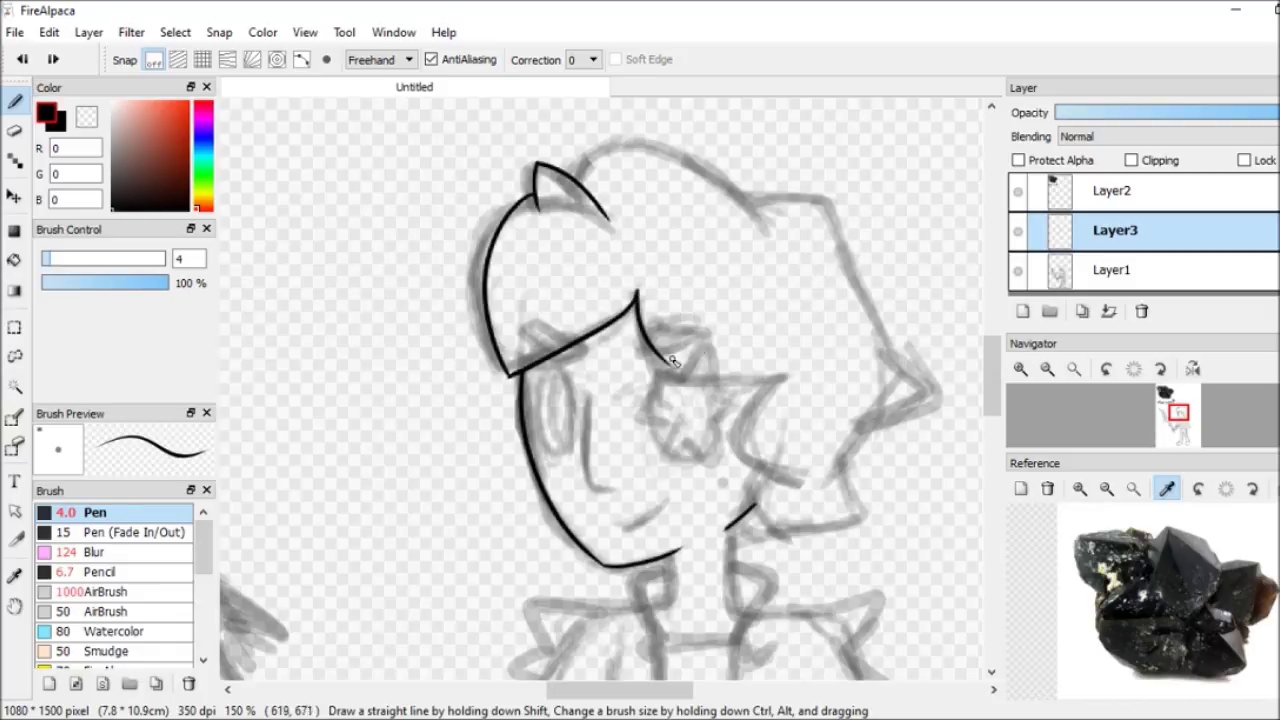
{"action": "left_click_drag", "start_coordinate": [757, 408], "coordinate": [810, 478]}
{"action": "left_click_drag", "start_coordinate": [746, 476], "coordinate": [760, 500]}
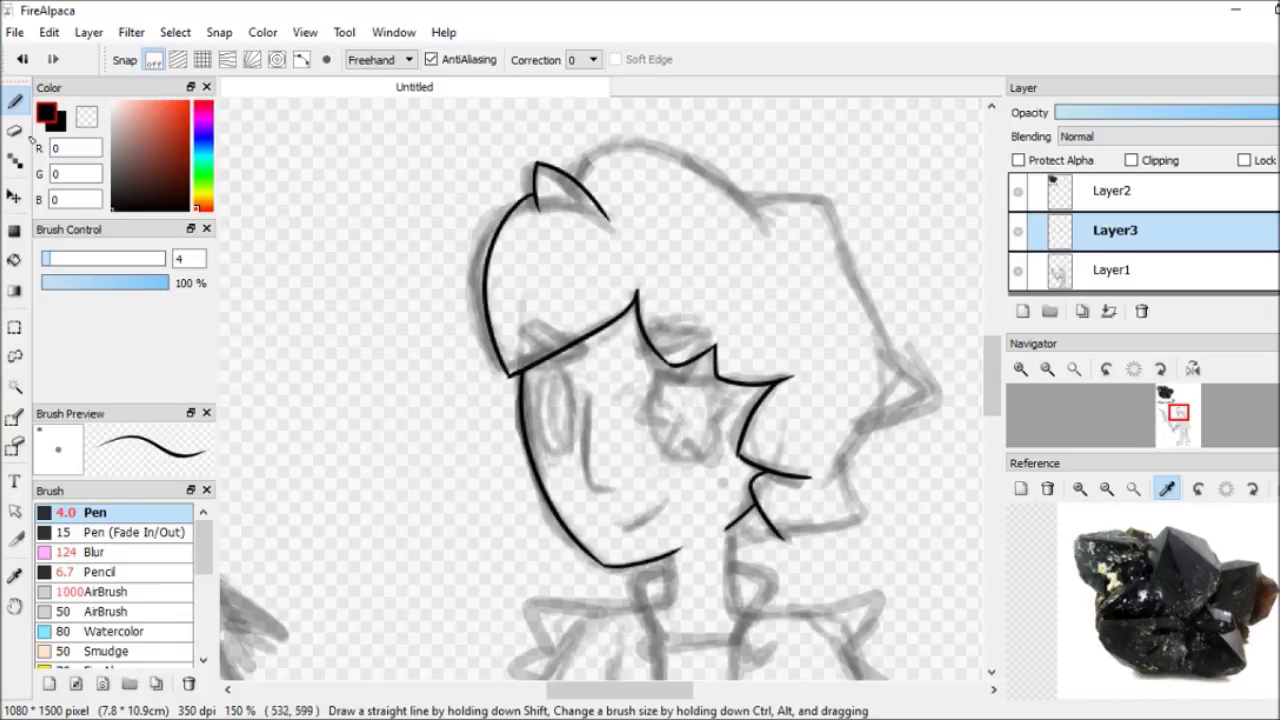
Erase stray line ends and ink the crown curve and the upper back outline of the hair
{"action": "scroll", "coordinate": [600, 600], "scroll_direction": "up", "scroll_amount": 1}
{"action": "key", "text": "e"}
{"action": "left_click_drag", "start_coordinate": [655, 185], "coordinate": [648, 205]}
{"action": "key", "text": "b"}
{"action": "scroll", "coordinate": [691, 285], "scroll_direction": "right", "scroll_amount": 3}
{"action": "left_click_drag", "start_coordinate": [820, 215], "coordinate": [838, 360]}
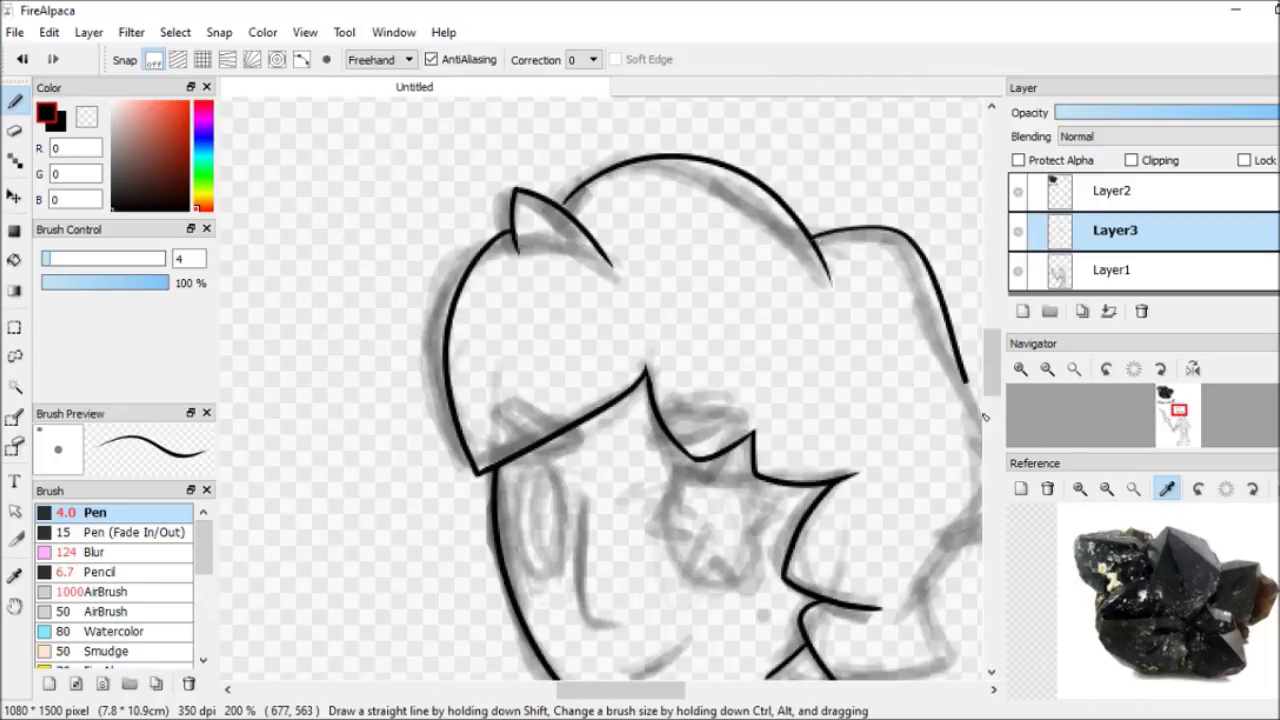
Ink the pointed back spike and the rounded locks at the nape, and erase the overshooting ends
{"action": "scroll", "coordinate": [737, 537], "scroll_direction": "down", "scroll_amount": 2}
{"action": "scroll", "coordinate": [763, 259], "scroll_direction": "right", "scroll_amount": 2}
{"action": "mouse_move", "coordinate": [745, 244]}
{"action": "left_mouse_down"}
{"action": "mouse_move", "coordinate": [695, 330]}
{"action": "mouse_move", "coordinate": [560, 410]}
{"action": "left_mouse_up"}
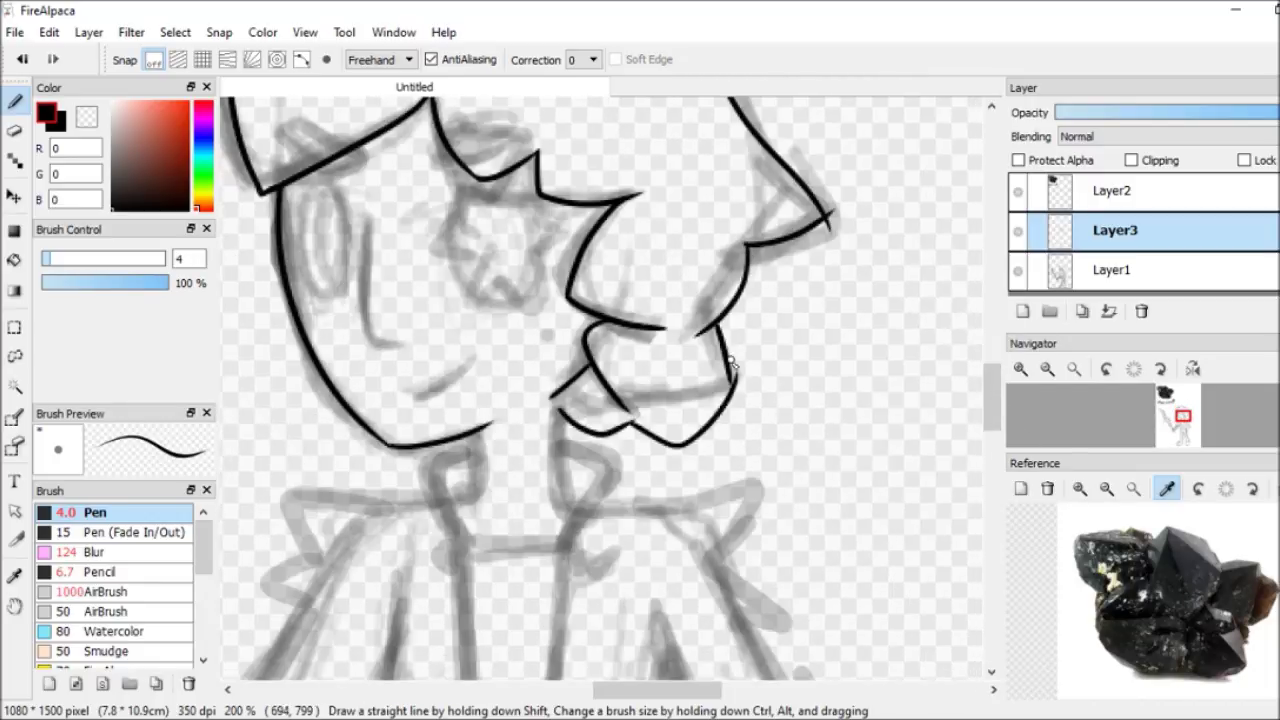
{"action": "key", "text": "e"}
{"action": "left_click_drag", "start_coordinate": [579, 297], "coordinate": [650, 325]}
Touch up the line joins between the tuft, the crown and the back of the hair
{"action": "scroll", "coordinate": [600, 350], "scroll_direction": "up", "scroll_amount": 5}
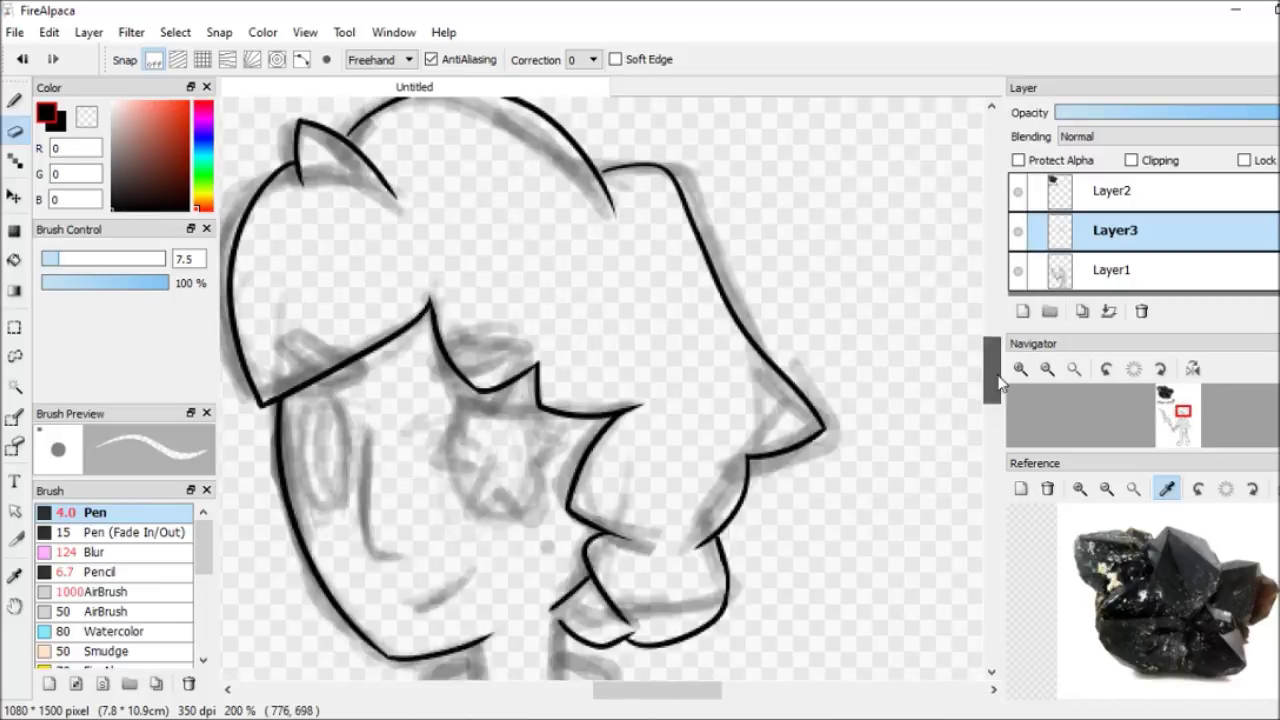
{"action": "key", "text": "b"}
{"action": "key", "text": "e"}
{"action": "key", "text": "b"}
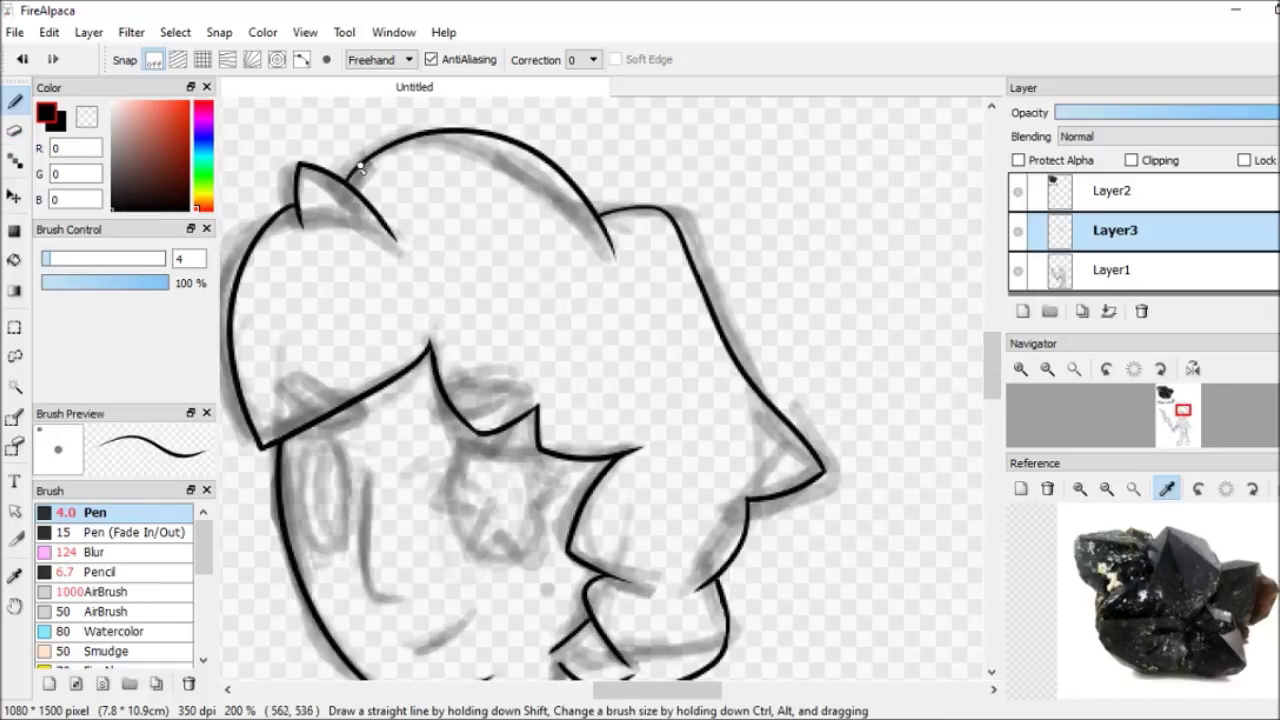
Ink both sides of the neck with their curved inner collar lines and erase the overshoots
{"action": "scroll", "coordinate": [571, 337], "scroll_direction": "down", "scroll_amount": 5}
{"action": "key", "text": "e"}
{"action": "key", "text": "b"}
{"action": "left_click_drag", "start_coordinate": [583, 479], "coordinate": [554, 373]}
{"action": "key", "text": "e"}
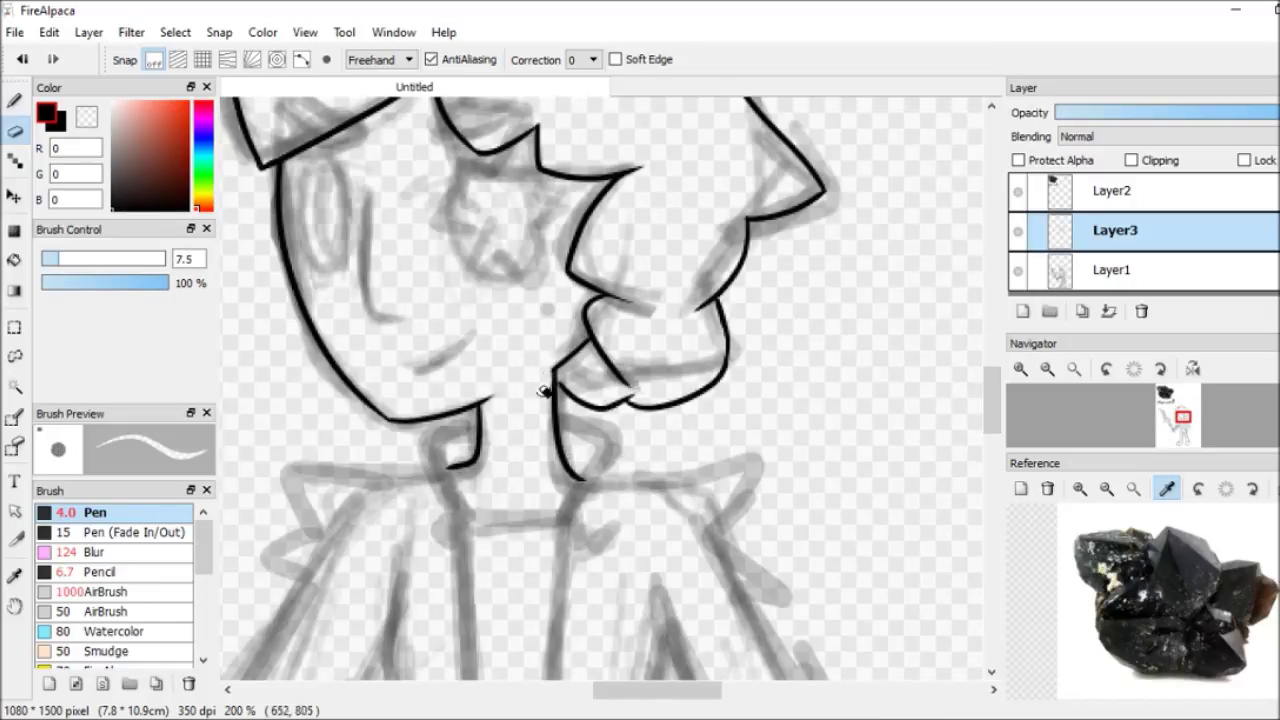
Ink the nose, the smile and the small mole on the cheek
{"action": "key", "text": "b"}
{"action": "left_click_drag", "start_coordinate": [366, 192], "coordinate": [402, 314]}
{"action": "key", "text": "ctrl+z"}
{"action": "scroll", "coordinate": [545, 147], "scroll_direction": "down", "scroll_amount": 2}
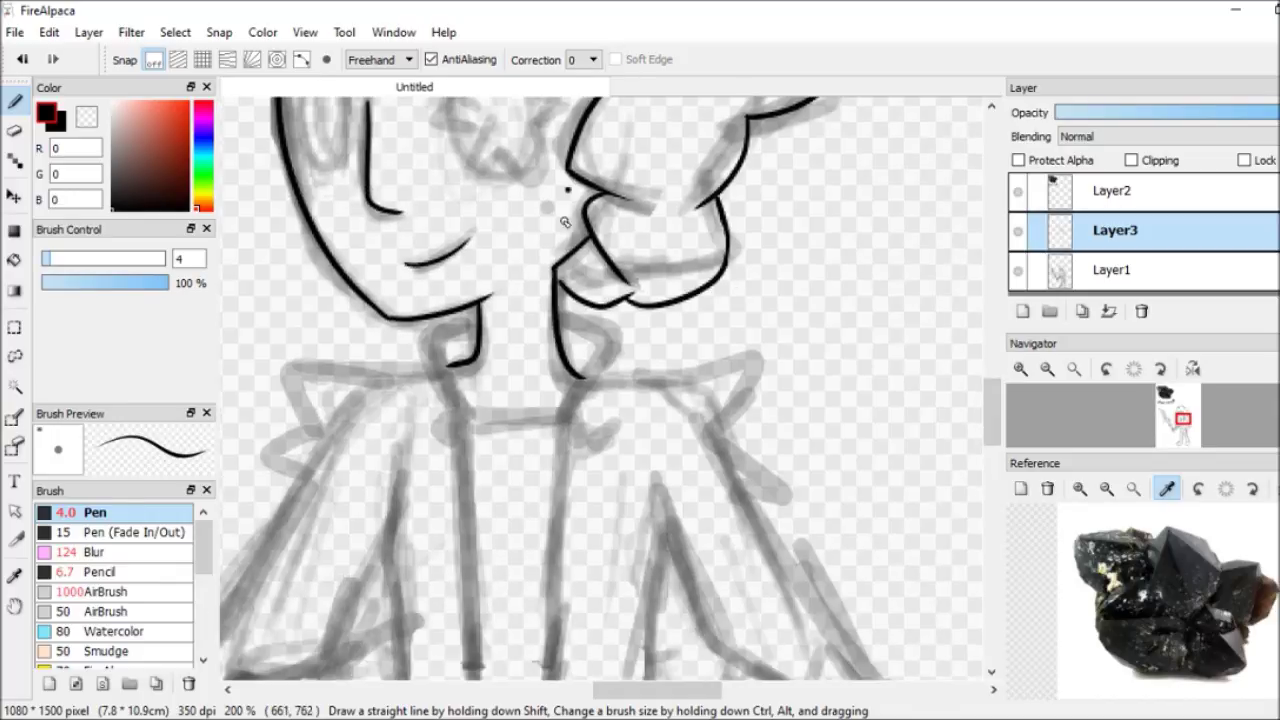
Ink the folded collar flaps, both edges of the jacket's front opening and the neckline between them
{"action": "left_click_drag", "start_coordinate": [614, 288], "coordinate": [556, 505]}
{"action": "left_click_drag", "start_coordinate": [432, 322], "coordinate": [472, 420]}
{"action": "scroll", "coordinate": [480, 400], "scroll_direction": "down", "scroll_amount": 3}
{"action": "left_click_drag", "start_coordinate": [470, 252], "coordinate": [482, 600]}
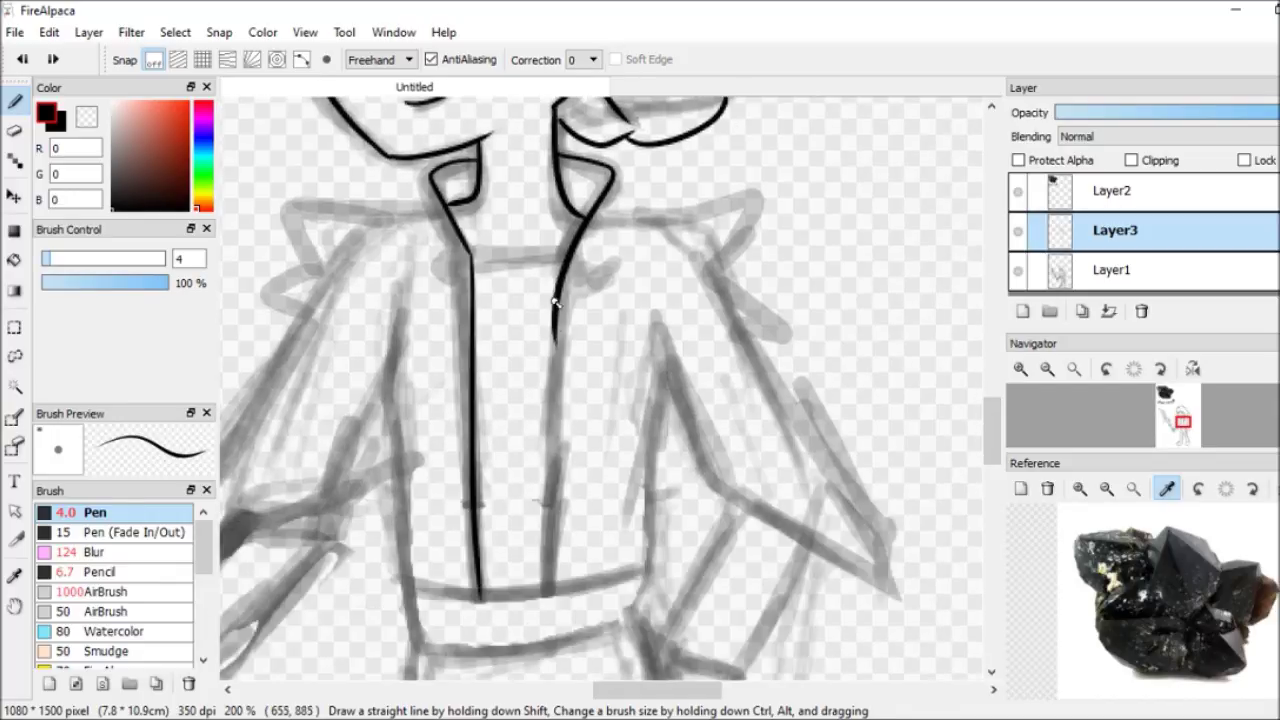
{"action": "left_click_drag", "start_coordinate": [556, 290], "coordinate": [558, 600]}
{"action": "left_click_drag", "start_coordinate": [472, 255], "coordinate": [549, 269]}
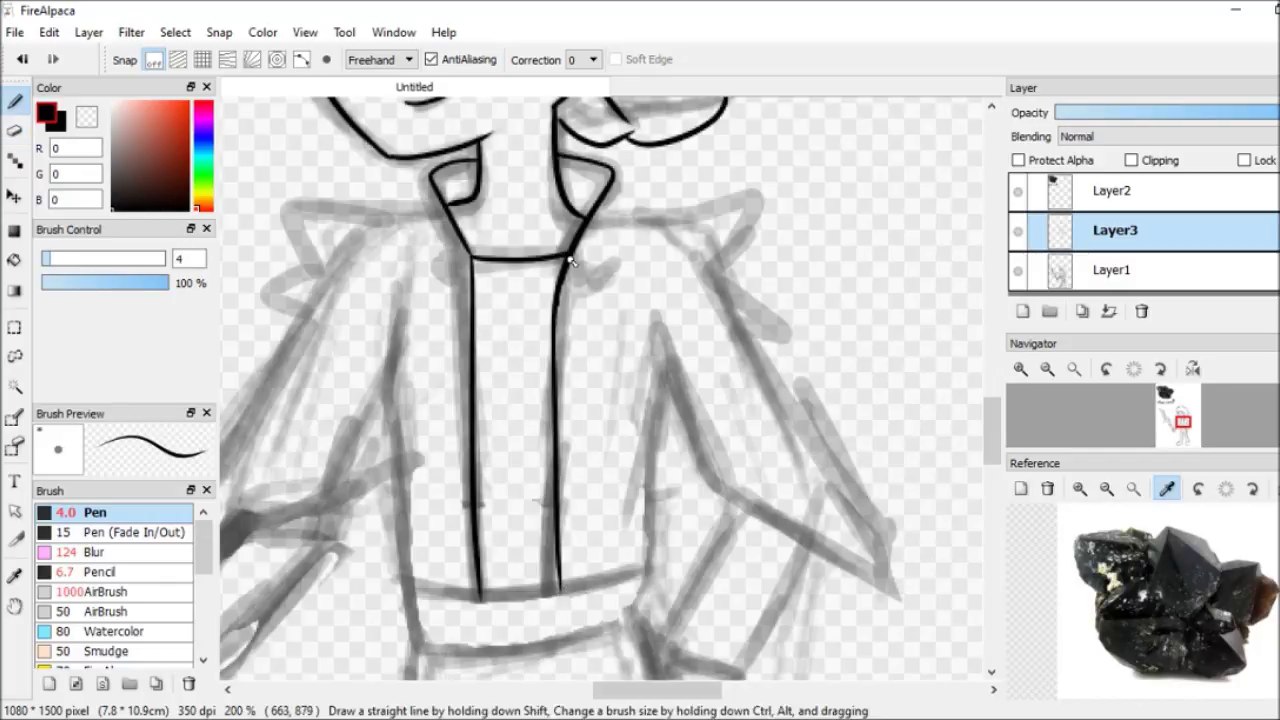
Ink the shoulder line, the spiked shoulder edge and the flared sleeve of the lowered arm
{"action": "left_click_drag", "start_coordinate": [455, 205], "coordinate": [744, 197]}
{"action": "key", "text": "e"}
{"action": "key", "text": "b"}
{"action": "key", "text": "ctrl+z"}
{"action": "mouse_move", "coordinate": [598, 207]}
{"action": "left_mouse_down"}
{"action": "mouse_move", "coordinate": [760, 245]}
{"action": "mouse_move", "coordinate": [808, 443]}
{"action": "mouse_move", "coordinate": [660, 322]}
{"action": "mouse_move", "coordinate": [645, 575]}
{"action": "left_mouse_up"}
Ink the side of the torso below the sword arm and the curved upper edge of the waistband
{"action": "left_click_drag", "start_coordinate": [405, 285], "coordinate": [412, 588]}
{"action": "scroll", "coordinate": [417, 568], "scroll_direction": "down", "scroll_amount": 3}
{"action": "left_click_drag", "start_coordinate": [410, 420], "coordinate": [578, 434]}
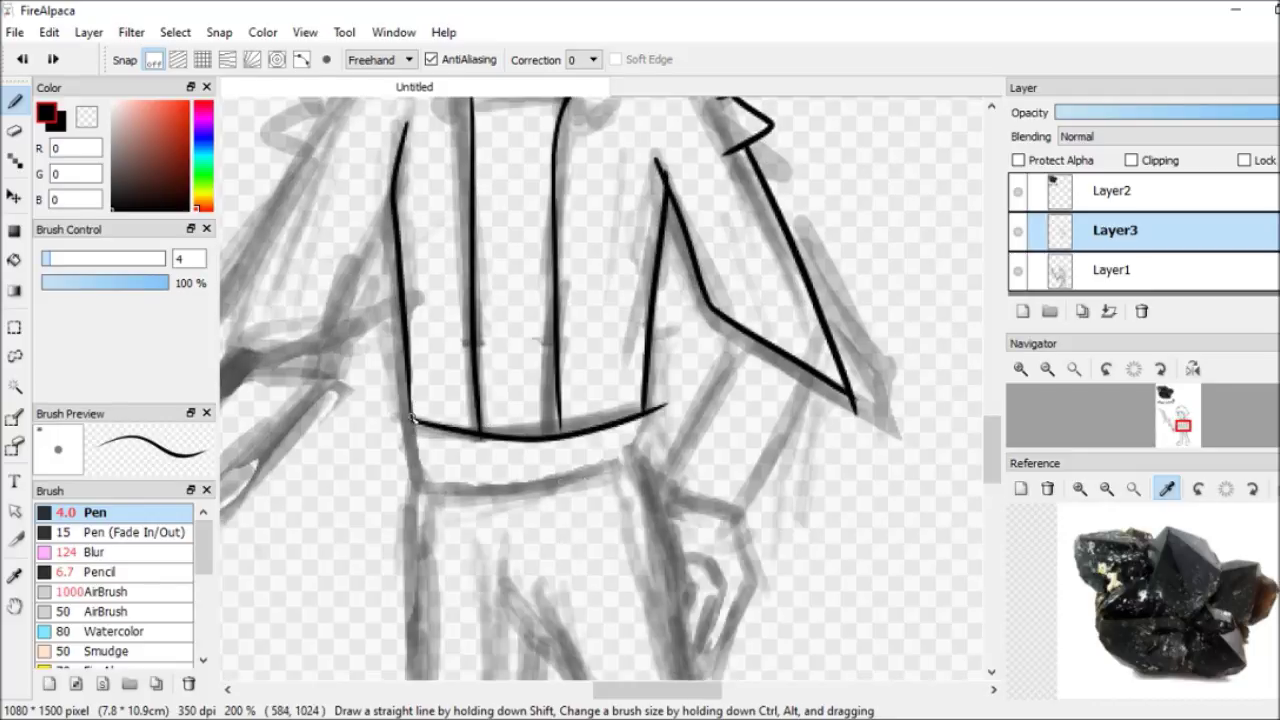
Ink the waistband's rounded ends and lower edge, and erase the overshooting line ends
{"action": "left_click_drag", "start_coordinate": [413, 426], "coordinate": [580, 490]}
{"action": "left_click_drag", "start_coordinate": [580, 490], "coordinate": [652, 412]}
{"action": "key", "text": "ctrl+z"}
{"action": "left_click_drag", "start_coordinate": [525, 494], "coordinate": [646, 414]}
{"action": "key", "text": "e"}
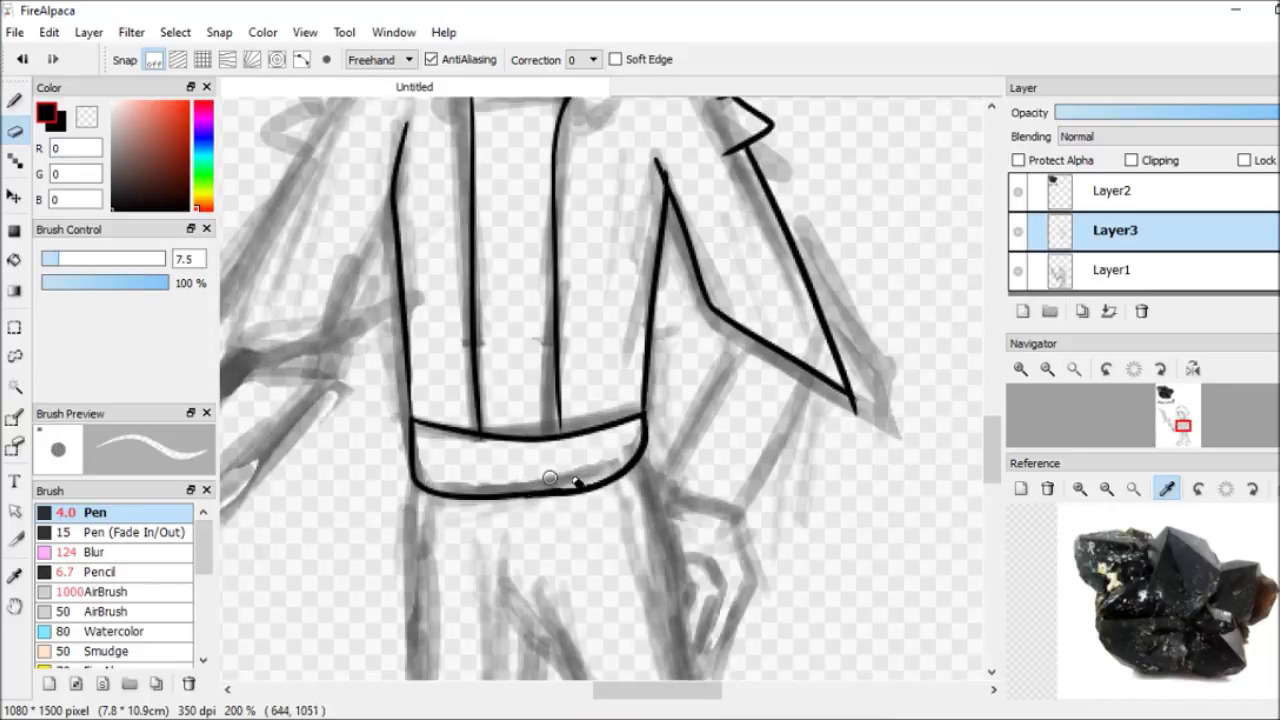
Ink the inner and outer outlines of both trouser legs from the waistband to the ankles
{"action": "key", "text": "b"}
{"action": "scroll", "coordinate": [563, 420], "scroll_direction": "down", "scroll_amount": 3}
{"action": "scroll", "coordinate": [563, 420], "scroll_direction": "down", "scroll_amount": 1}
{"action": "left_click_drag", "start_coordinate": [630, 168], "coordinate": [787, 630]}
{"action": "left_click_drag", "start_coordinate": [528, 248], "coordinate": [658, 630]}
{"action": "left_click_drag", "start_coordinate": [466, 184], "coordinate": [418, 632]}
{"action": "scroll", "coordinate": [548, 320], "scroll_direction": "down", "scroll_amount": 3}
{"action": "left_click_drag", "start_coordinate": [553, 112], "coordinate": [535, 508]}
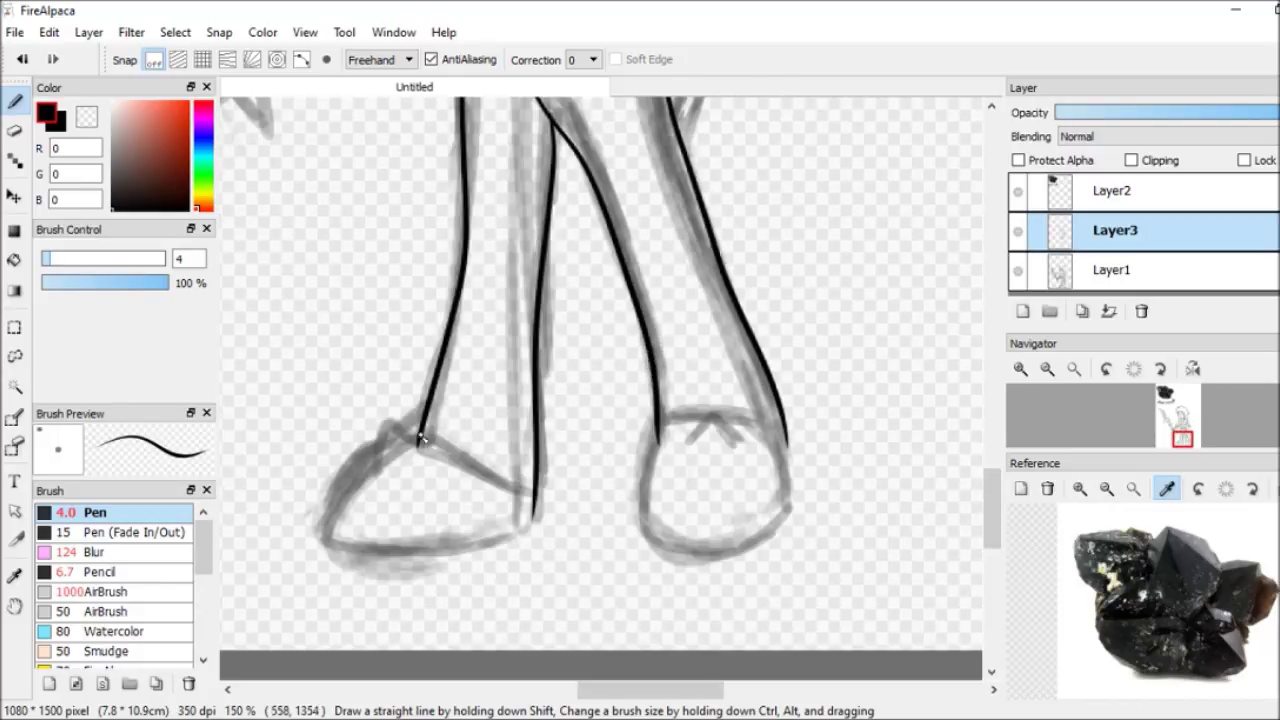
{"action": "key", "text": "ctrl+o"}
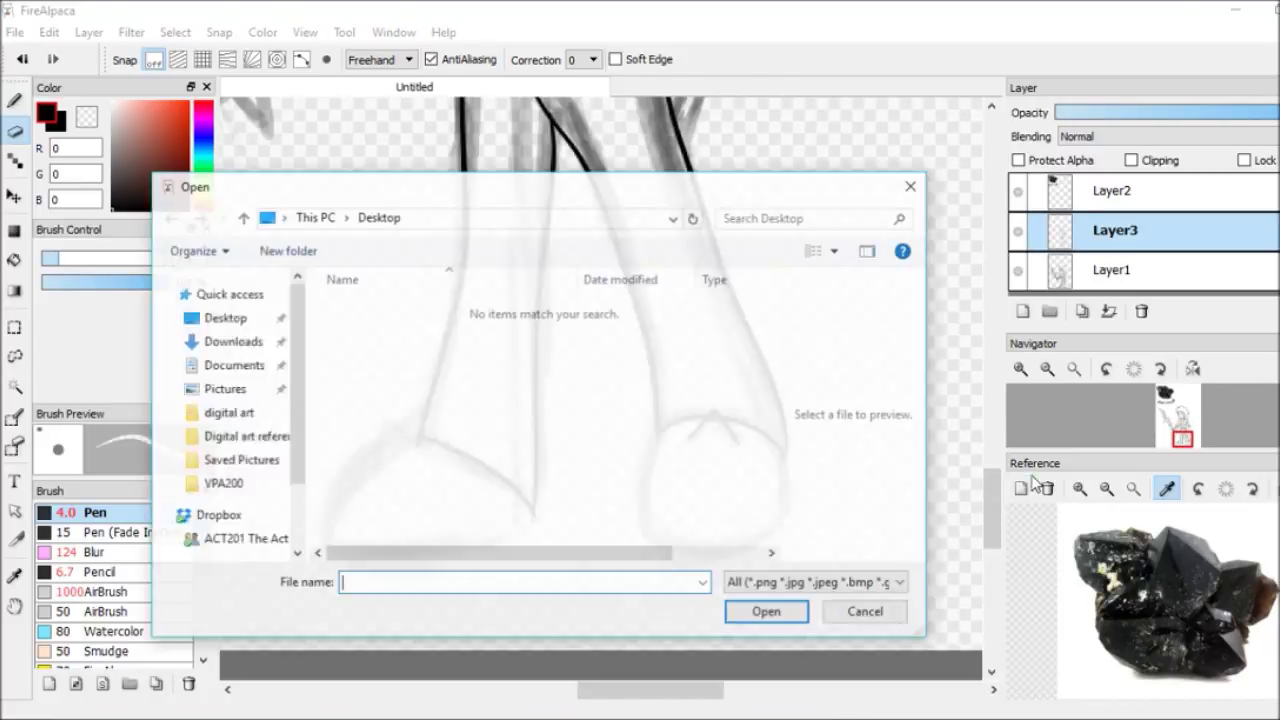
{"action": "key", "text": "Escape"}
Ink the side-facing shoe with its pointed tongue, toe and sole, and erase the stray ends
{"action": "scroll", "coordinate": [600, 380], "scroll_direction": "up", "scroll_amount": 1}
{"action": "key", "text": "e"}
{"action": "key", "text": "b"}
{"action": "mouse_move", "coordinate": [349, 458]}
{"action": "left_mouse_down"}
{"action": "mouse_move", "coordinate": [358, 464]}
{"action": "mouse_move", "coordinate": [271, 606]}
{"action": "left_mouse_up"}
{"action": "key", "text": "ctrl+z"}
{"action": "left_click_drag", "start_coordinate": [428, 611], "coordinate": [505, 556]}
{"action": "key", "text": "ctrl+z"}
{"action": "left_click_drag", "start_coordinate": [256, 556], "coordinate": [490, 562]}
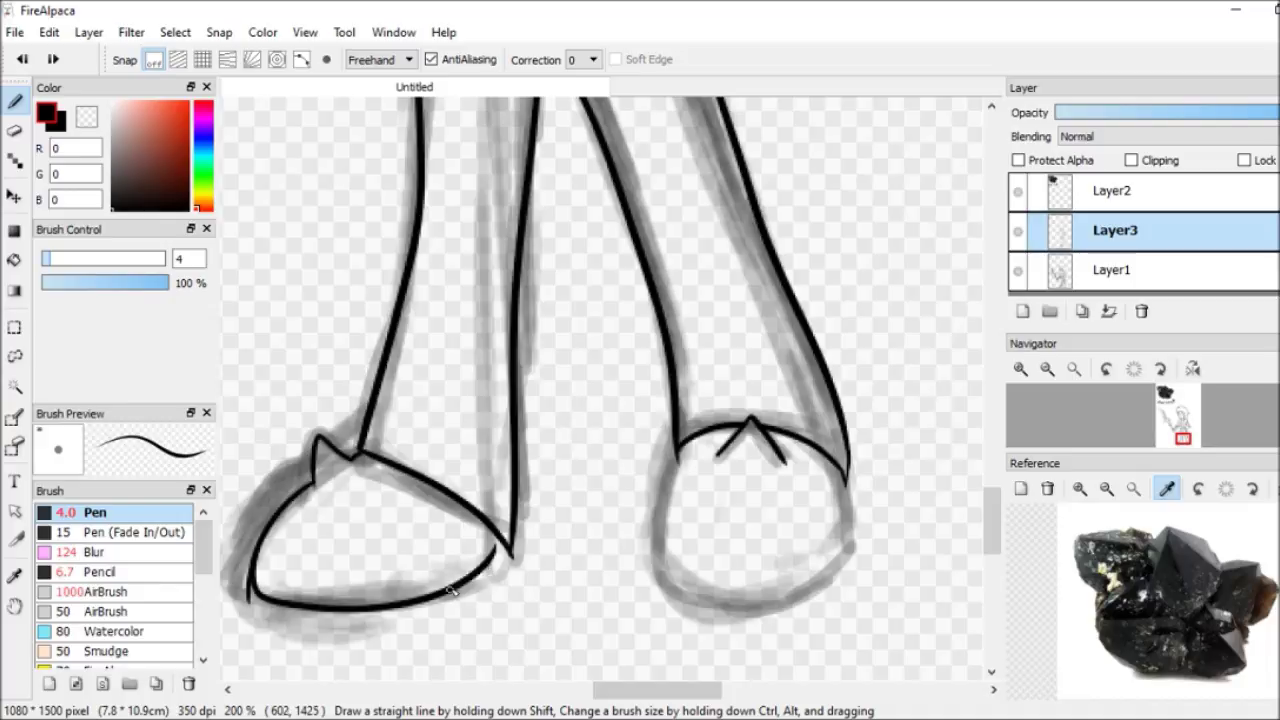
{"action": "key", "text": "e"}
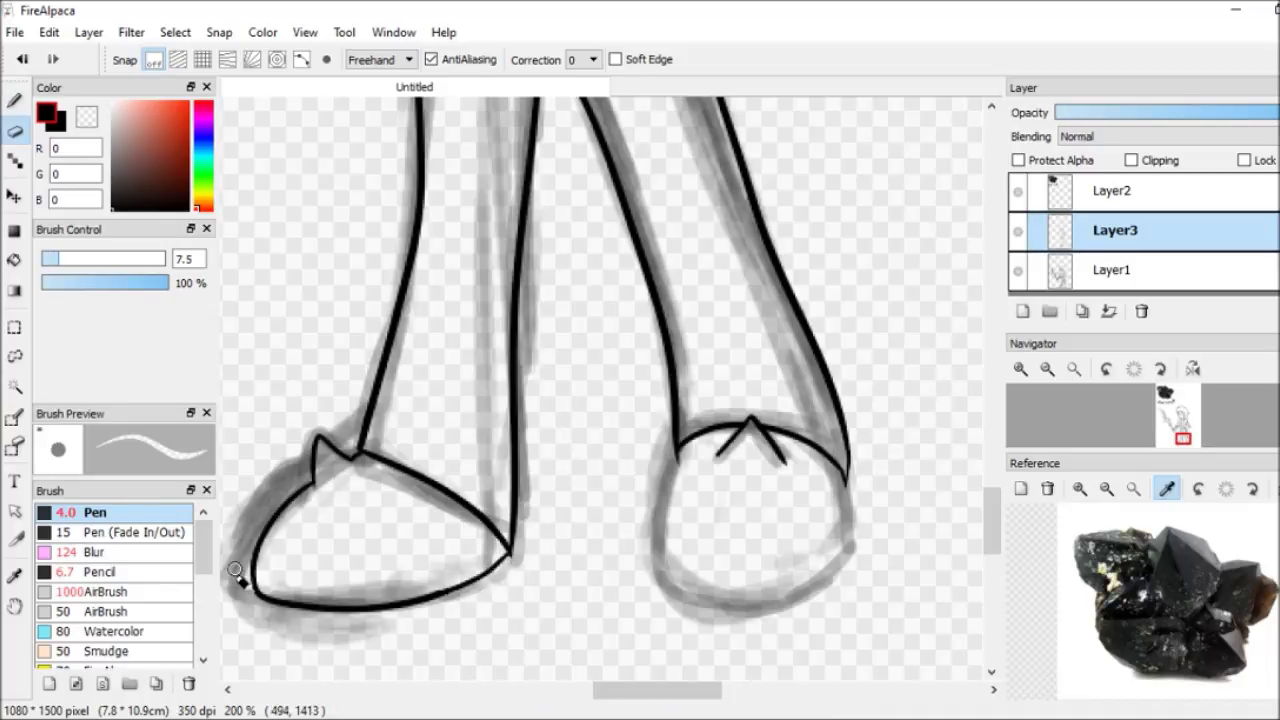
Ink the rounded outline of the front-facing shoe and tidy where it meets the trouser leg
{"action": "key", "text": "b"}
{"action": "mouse_move", "coordinate": [680, 452]}
{"action": "left_mouse_down"}
{"action": "mouse_move", "coordinate": [672, 600]}
{"action": "mouse_move", "coordinate": [848, 470]}
{"action": "left_mouse_up"}
{"action": "key", "text": "ctrl+z"}
{"action": "key", "text": "e"}
{"action": "key", "text": "b"}
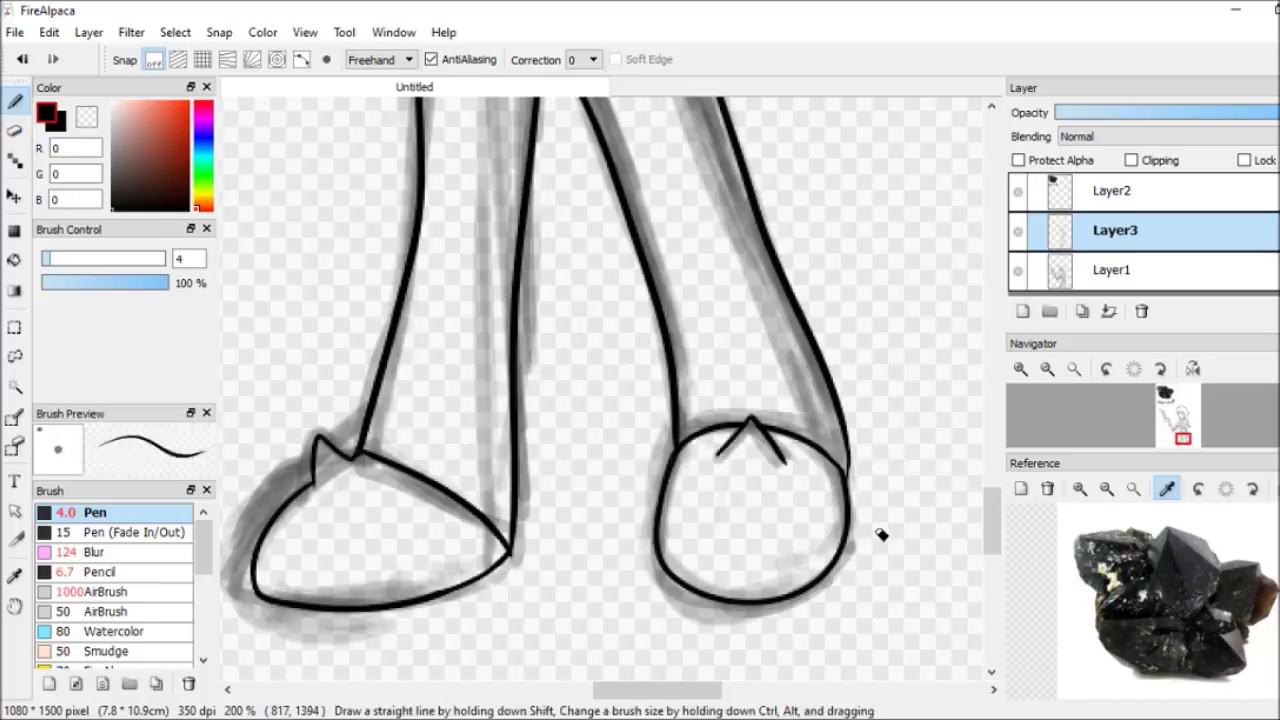
Clean up the overlapping ink lines around the hips, waistband and sleeve tip
{"action": "scroll", "coordinate": [880, 535], "scroll_direction": "up", "scroll_amount": 5}
{"action": "key", "text": "e"}
{"action": "mouse_move", "coordinate": [635, 360]}
{"action": "left_mouse_down"}
{"action": "mouse_move", "coordinate": [586, 377]}
{"action": "mouse_move", "coordinate": [615, 390]}
{"action": "mouse_move", "coordinate": [645, 358]}
{"action": "mouse_move", "coordinate": [605, 390]}
{"action": "mouse_move", "coordinate": [640, 384]}
{"action": "left_mouse_up"}
{"action": "key", "text": "b"}
{"action": "key", "text": "e"}
{"action": "key", "text": "b"}
{"action": "key", "text": "e"}
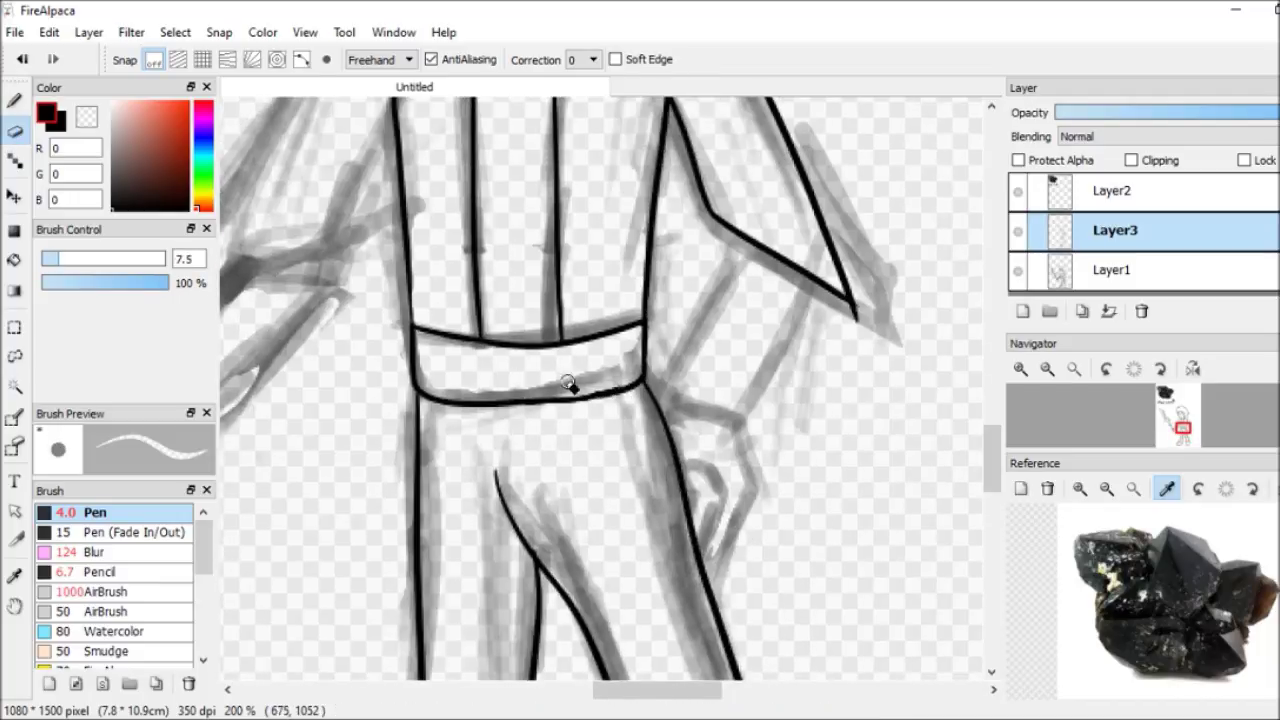
{"action": "scroll", "coordinate": [816, 408], "scroll_direction": "up", "scroll_amount": 4}
{"action": "key", "text": "b"}
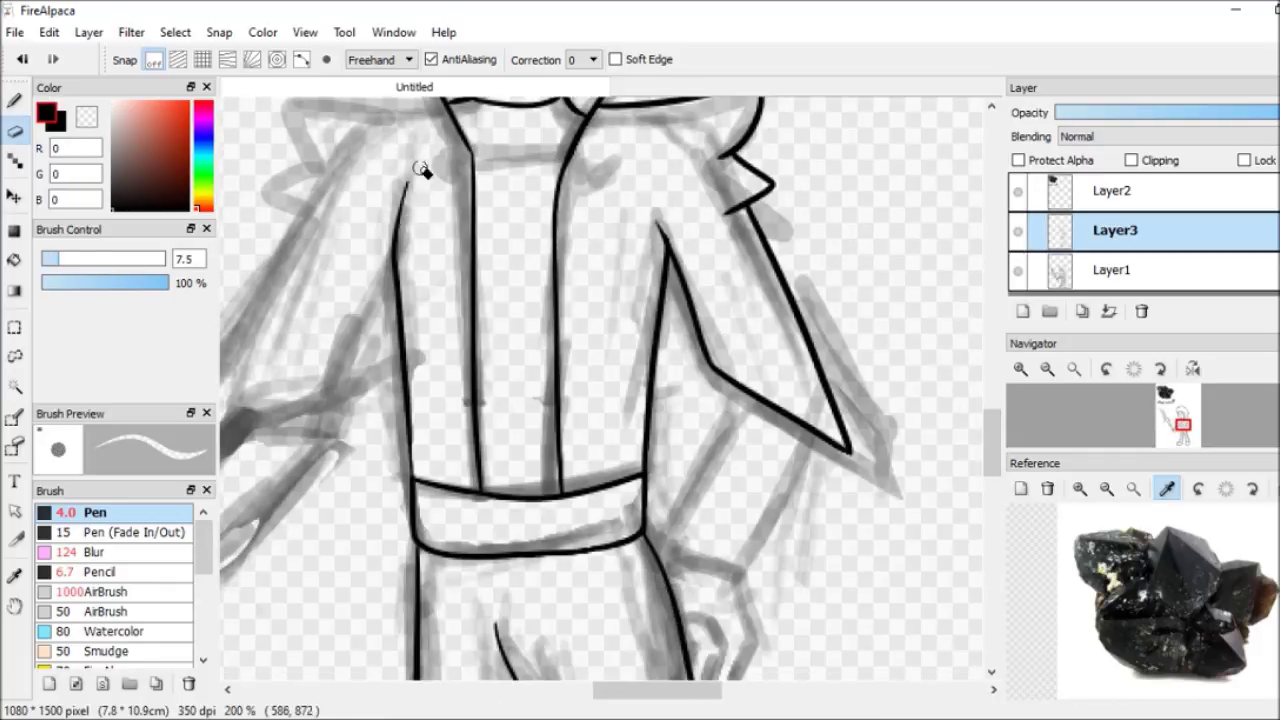
Ink the lowered forearm below the sleeve and the hand with its fingers beside the hip
{"action": "scroll", "coordinate": [838, 333], "scroll_direction": "down", "scroll_amount": 5}
{"action": "left_click_drag", "start_coordinate": [742, 172], "coordinate": [663, 345]}
{"action": "mouse_move", "coordinate": [810, 218]}
{"action": "left_mouse_down"}
{"action": "mouse_move", "coordinate": [738, 352]}
{"action": "mouse_move", "coordinate": [712, 505]}
{"action": "left_mouse_up"}
{"action": "mouse_move", "coordinate": [703, 388]}
{"action": "left_mouse_down"}
{"action": "mouse_move", "coordinate": [720, 440]}
{"action": "mouse_move", "coordinate": [708, 502]}
{"action": "left_mouse_up"}
{"action": "key", "text": "e"}
{"action": "left_click_drag", "start_coordinate": [748, 432], "coordinate": [740, 512]}
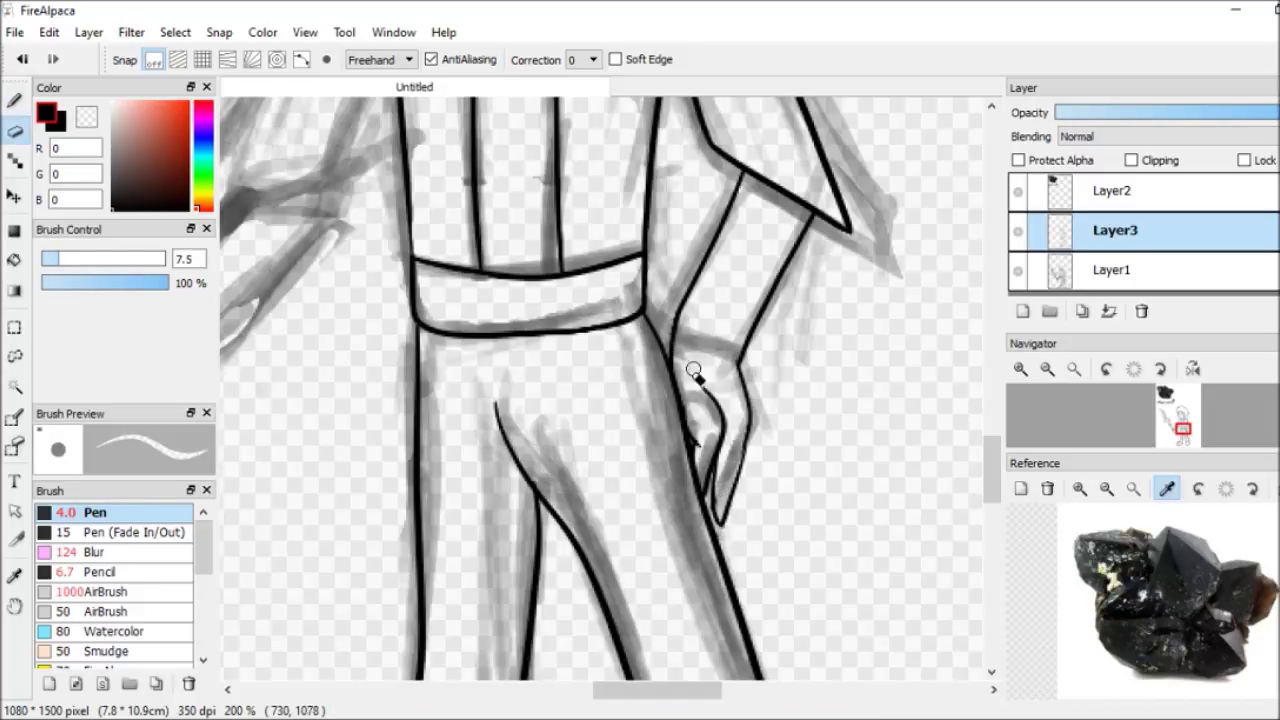
Redraw the outer edge of the lowered hand with an angular knuckle and tidy the wrist lines
{"action": "key", "text": "b"}
{"action": "left_click_drag", "start_coordinate": [748, 408], "coordinate": [716, 518]}
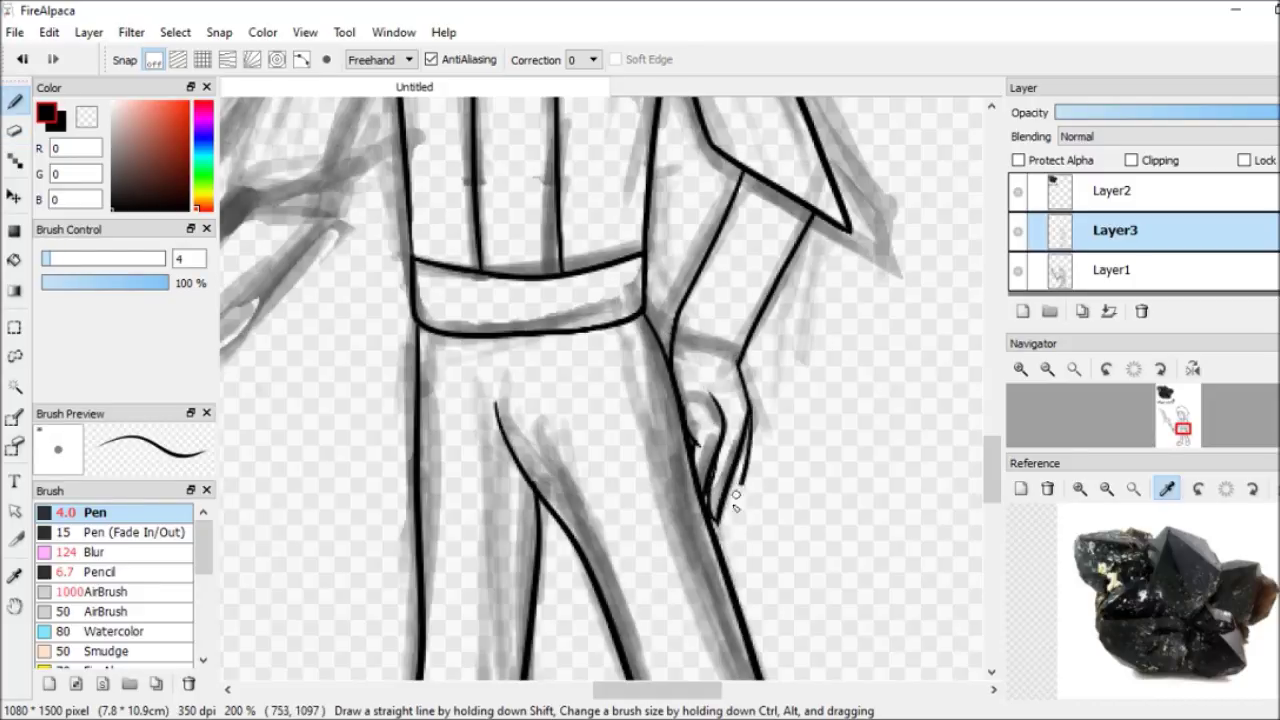
{"action": "key", "text": "e"}
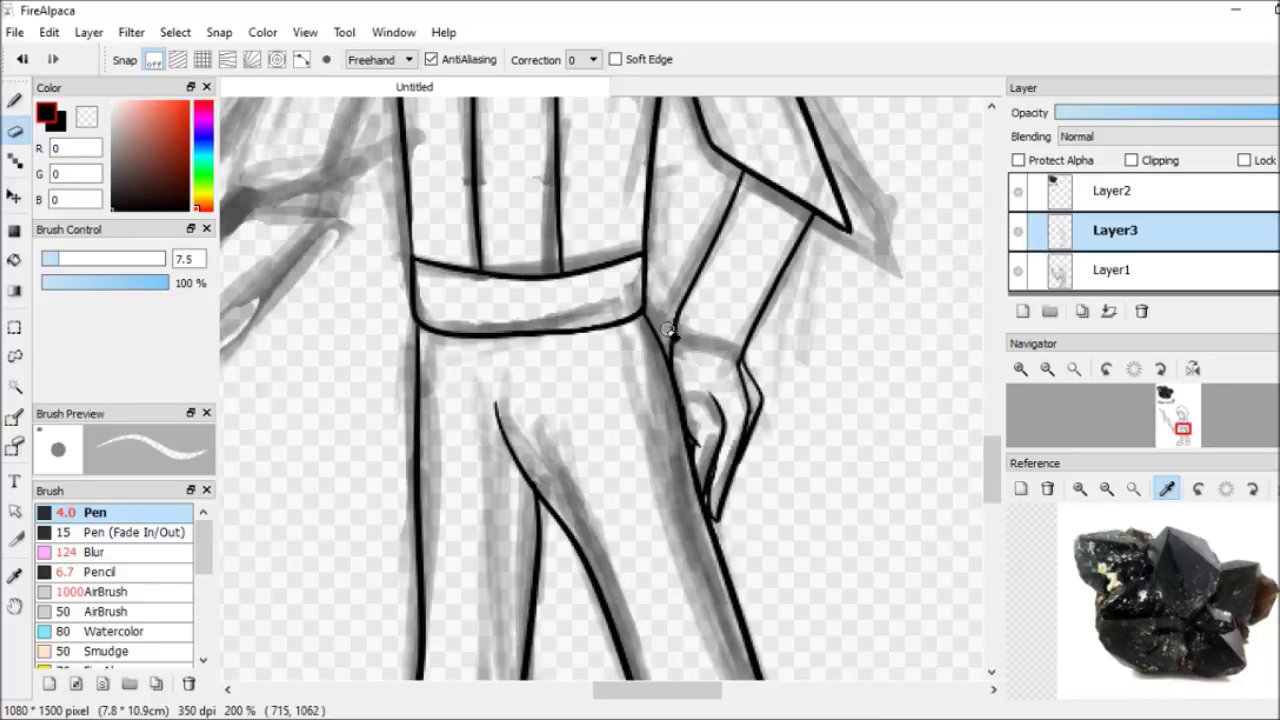
{"action": "key", "text": "b"}
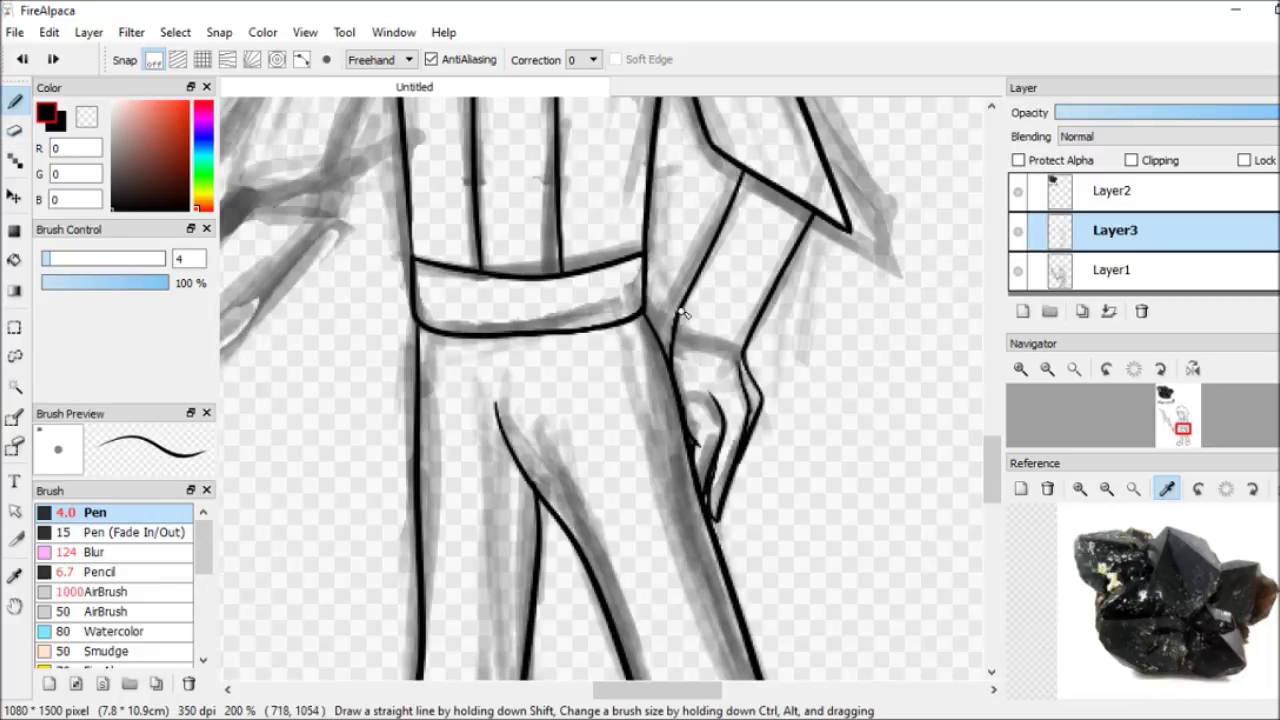
Ink the sword arm's shoulder line, spiked shoulder edge and flared sleeve, and erase the overshoots
{"action": "scroll", "coordinate": [690, 382], "scroll_direction": "left", "scroll_amount": 2}
{"action": "scroll", "coordinate": [690, 382], "scroll_direction": "up", "scroll_amount": 5}
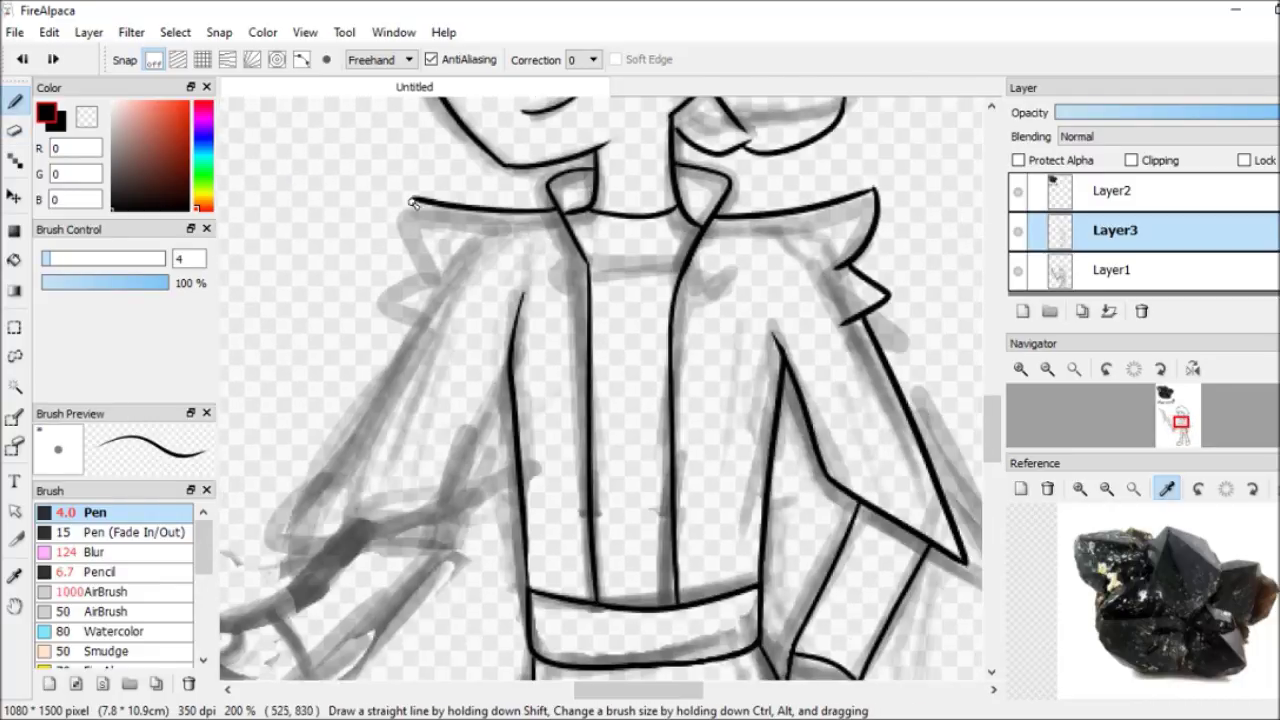
{"action": "left_click_drag", "start_coordinate": [437, 263], "coordinate": [309, 524]}
{"action": "left_click_drag", "start_coordinate": [510, 380], "coordinate": [463, 540]}
{"action": "key", "text": "ctrl+z"}
{"action": "mouse_move", "coordinate": [437, 335]}
{"action": "left_mouse_down"}
{"action": "mouse_move", "coordinate": [305, 545]}
{"action": "mouse_move", "coordinate": [462, 538]}
{"action": "left_mouse_up"}
{"action": "left_click_drag", "start_coordinate": [510, 378], "coordinate": [462, 540]}
{"action": "key", "text": "e"}
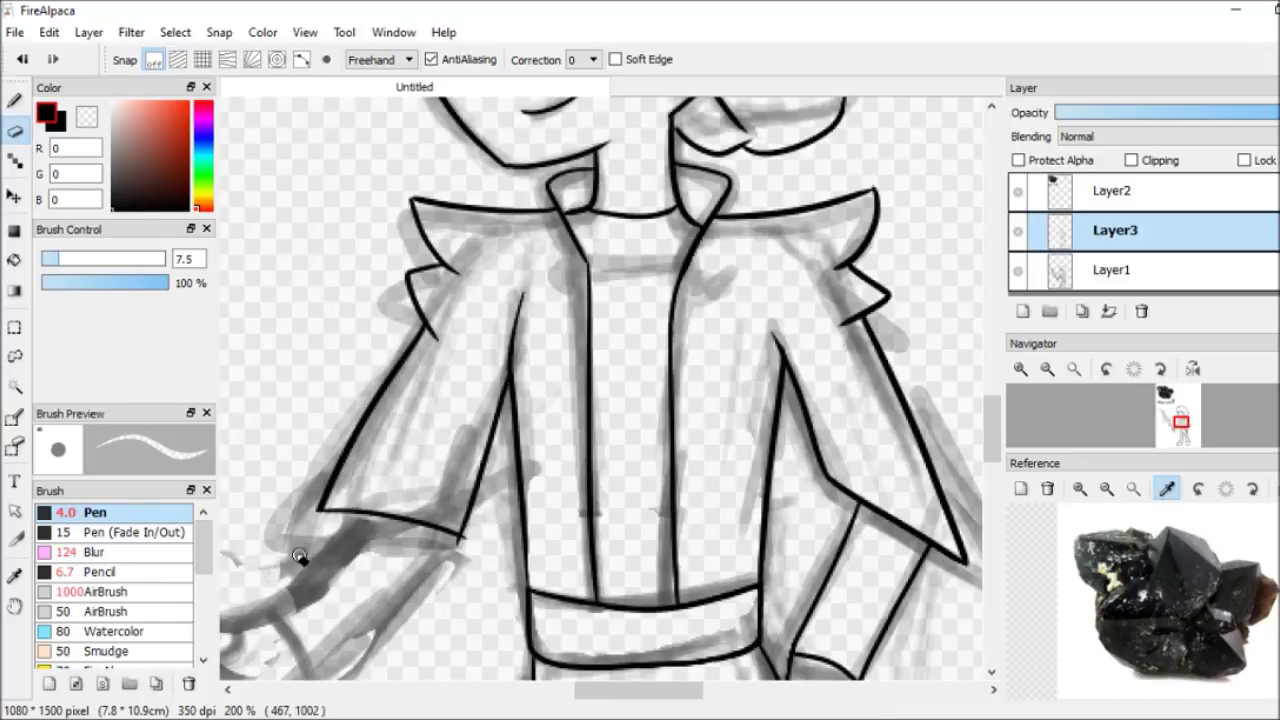
Ink the sword arm's forearm and the extended thumb gripping the handle, redrawing the failed strokes
{"action": "key", "text": "b"}
{"action": "scroll", "coordinate": [497, 327], "scroll_direction": "down", "scroll_amount": 4}
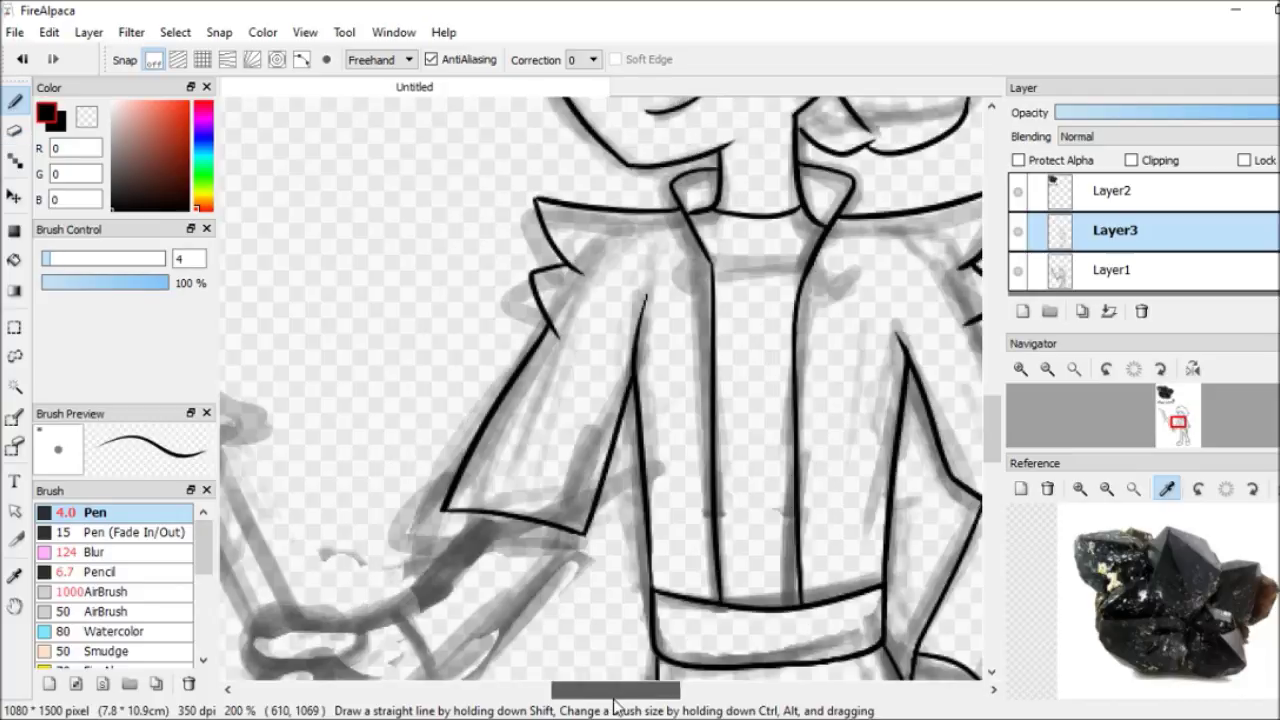
{"action": "scroll", "coordinate": [497, 327], "scroll_direction": "left", "scroll_amount": 2}
{"action": "mouse_move", "coordinate": [507, 340]}
{"action": "left_mouse_down"}
{"action": "mouse_move", "coordinate": [270, 492]}
{"action": "mouse_move", "coordinate": [380, 492]}
{"action": "mouse_move", "coordinate": [365, 452]}
{"action": "left_mouse_up"}
{"action": "key", "text": "ctrl+z"}
{"action": "key", "text": "ctrl+z"}
{"action": "key", "text": "ctrl+z"}
{"action": "mouse_move", "coordinate": [268, 468]}
{"action": "left_mouse_down"}
{"action": "mouse_move", "coordinate": [370, 455]}
{"action": "mouse_move", "coordinate": [396, 490]}
{"action": "mouse_move", "coordinate": [270, 464]}
{"action": "left_mouse_up"}
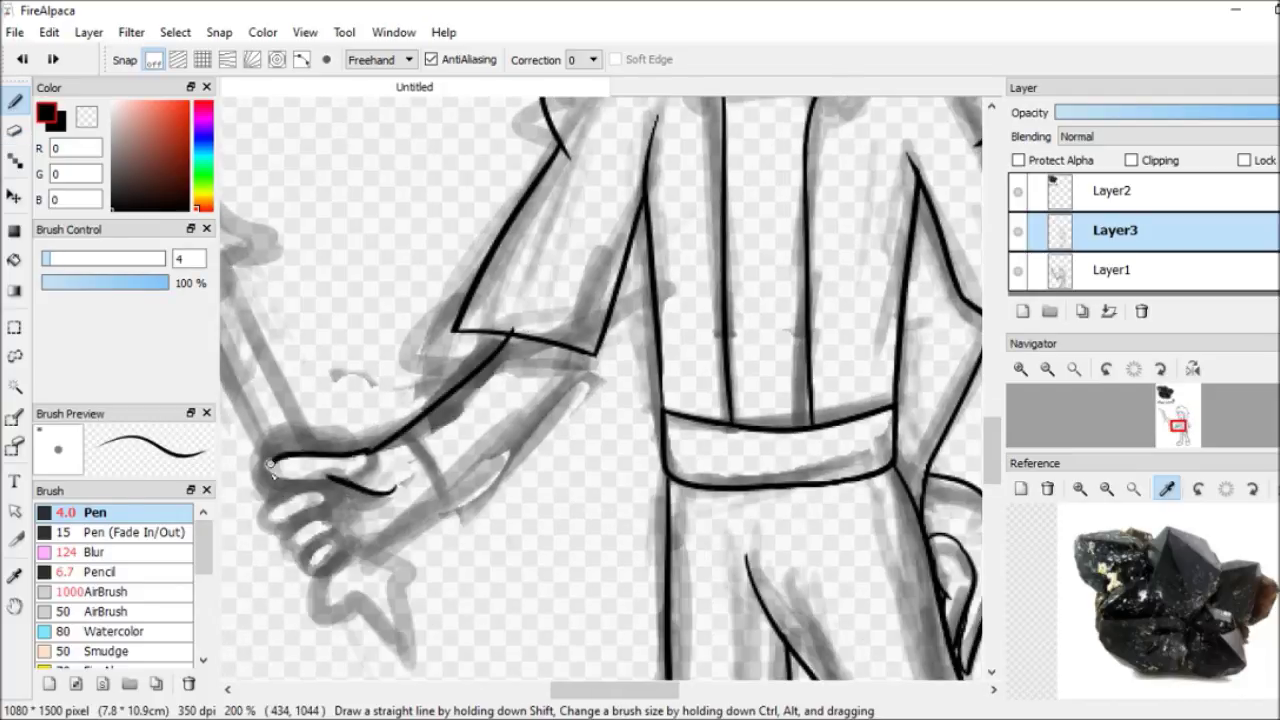
{"action": "left_click_drag", "start_coordinate": [585, 353], "coordinate": [352, 553]}
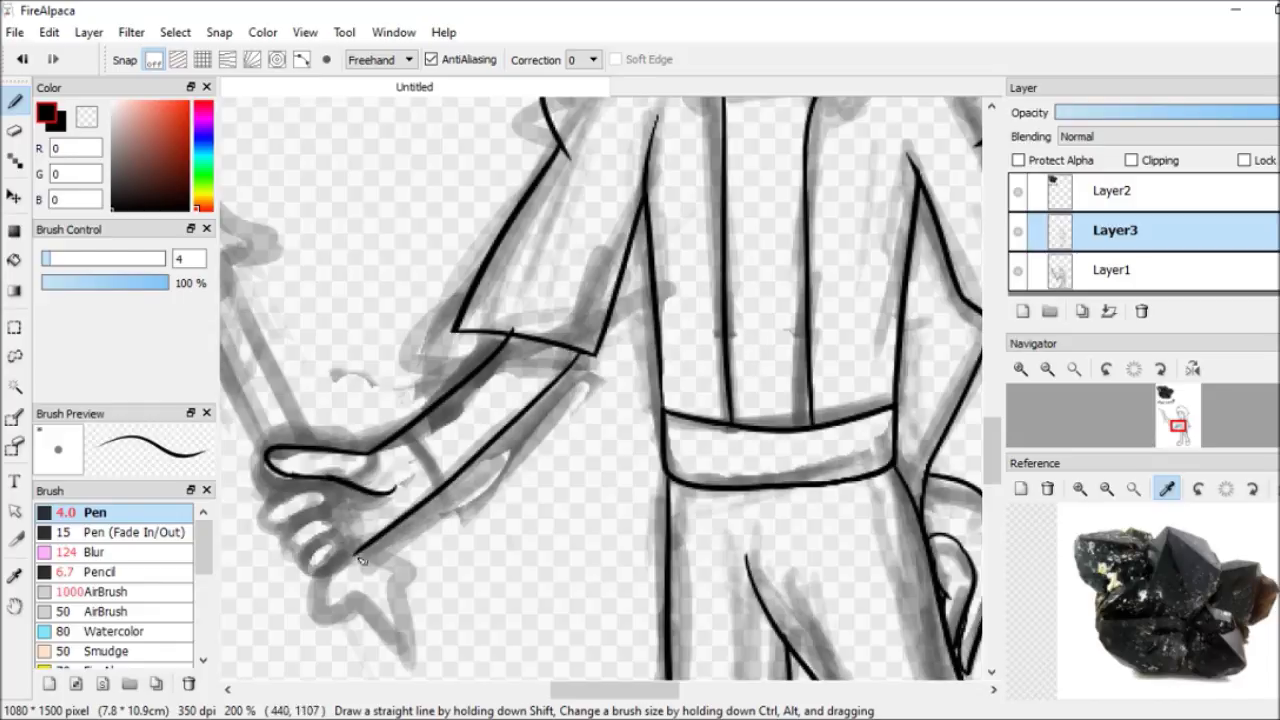
{"action": "key", "text": "e"}
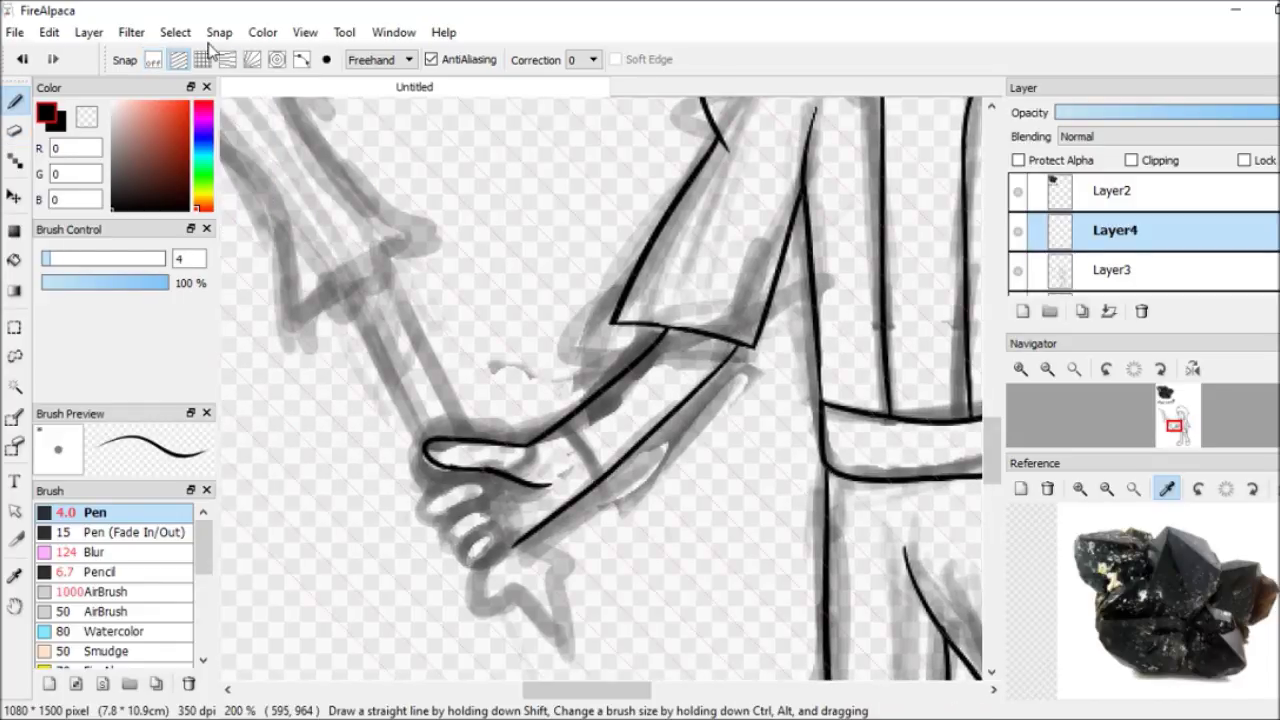
Ink the two straight sides of the sword's grip on the new layer using parallel snap
{"action": "left_click", "coordinate": [178, 60]}
{"action": "left_click", "coordinate": [14, 130]}
{"action": "left_click", "coordinate": [14, 101]}
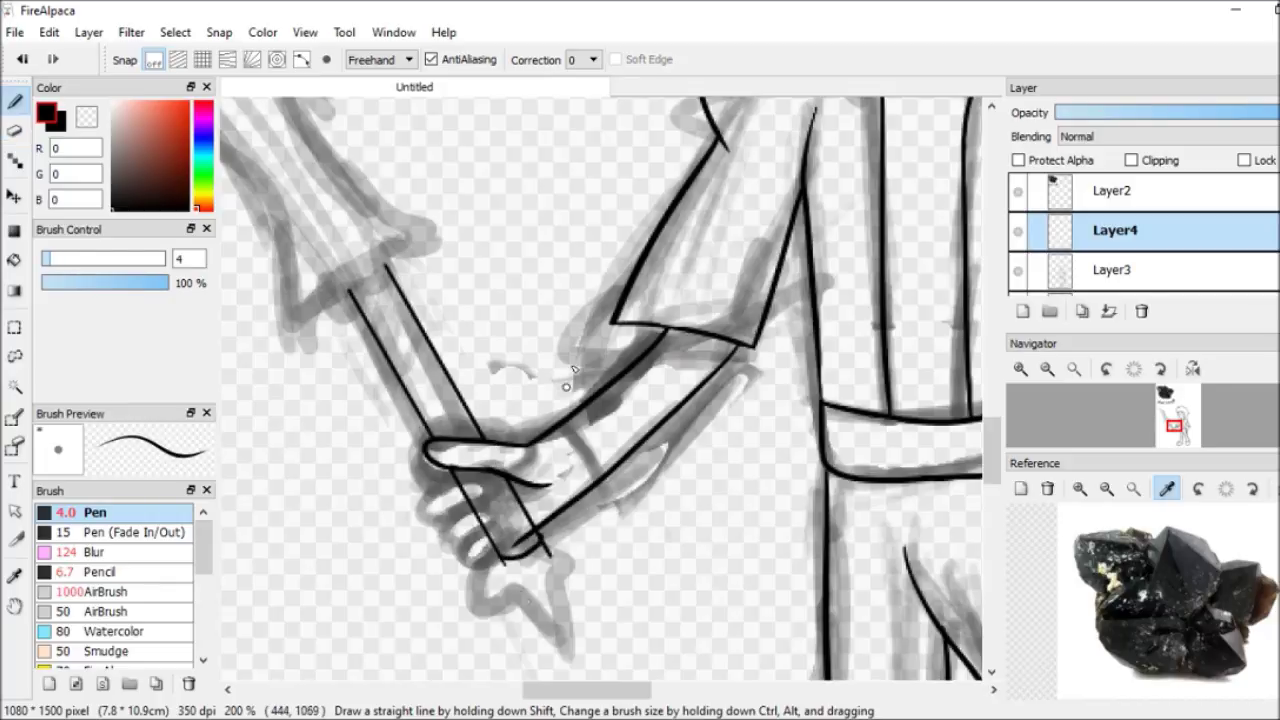
Trim the overshooting ends of the sword's grip and ink a spiky crystal pommel beneath it
{"action": "key", "text": "e"}
{"action": "key", "text": "b"}
{"action": "left_click_drag", "start_coordinate": [497, 563], "coordinate": [503, 604]}
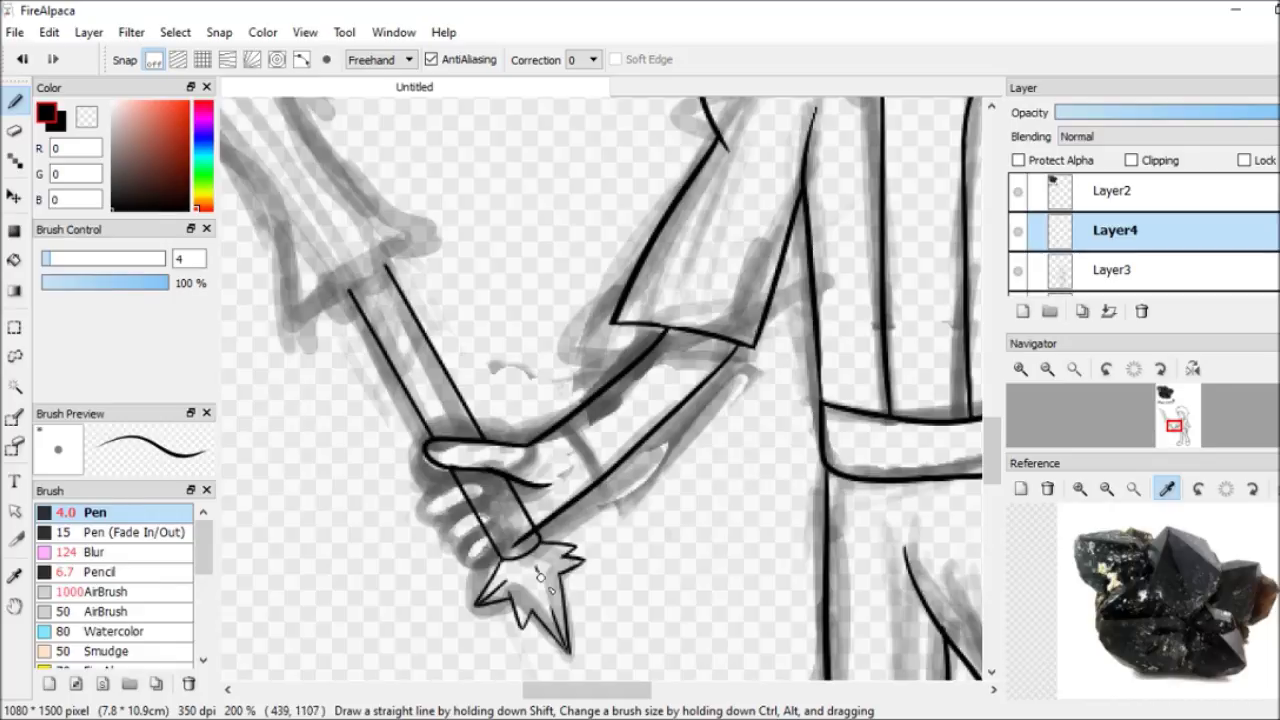
Ink the curled fingers around the grip on Layer3 and erase the grip lines running through them
{"action": "key", "text": "Down"}
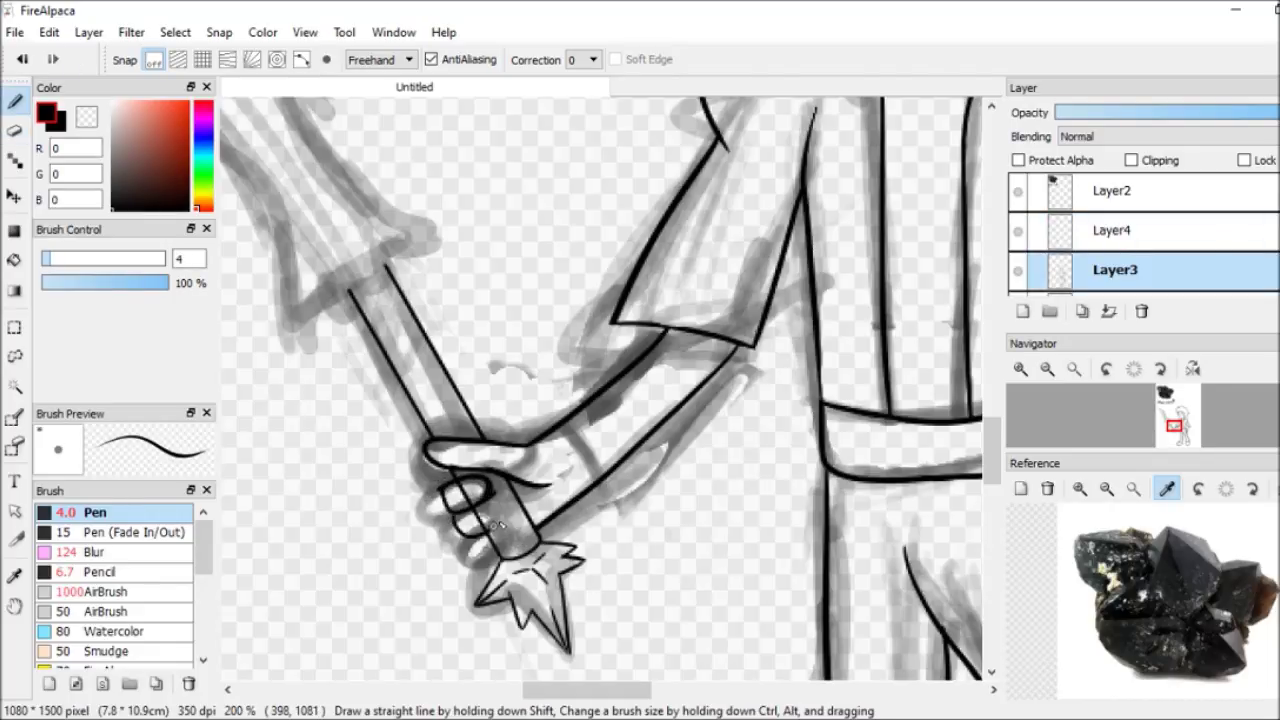
{"action": "key", "text": "e"}
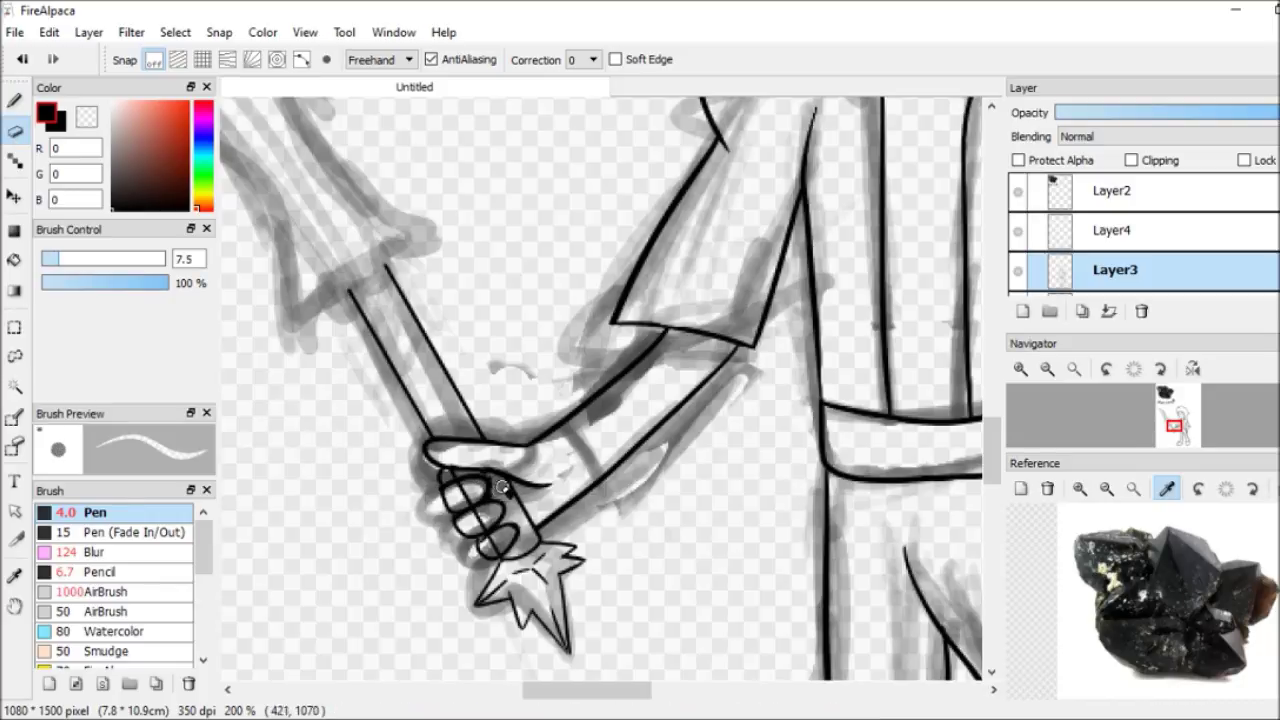
{"action": "key", "text": "Up"}
{"action": "key", "text": "b"}
{"action": "key", "text": "Down"}
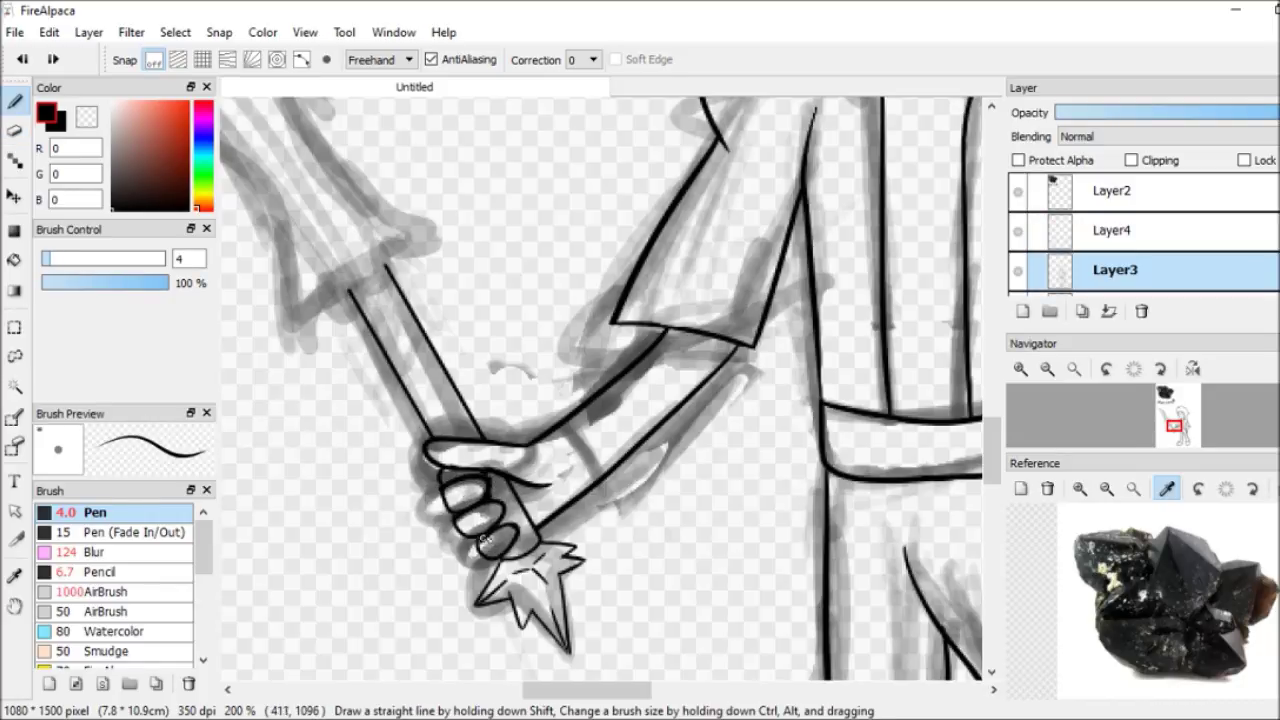
Ink the grip's diagonal wraps and the spiked crystal guard above it, and merge Layer4 down into Layer3
{"action": "left_click_drag", "start_coordinate": [398, 372], "coordinate": [436, 360]}
{"action": "scroll", "coordinate": [420, 380], "scroll_direction": "left", "scroll_amount": 2}
{"action": "mouse_move", "coordinate": [380, 318]}
{"action": "left_mouse_down"}
{"action": "mouse_move", "coordinate": [410, 306]}
{"action": "mouse_move", "coordinate": [430, 432]}
{"action": "left_mouse_up"}
{"action": "scroll", "coordinate": [420, 380], "scroll_direction": "up", "scroll_amount": 2}
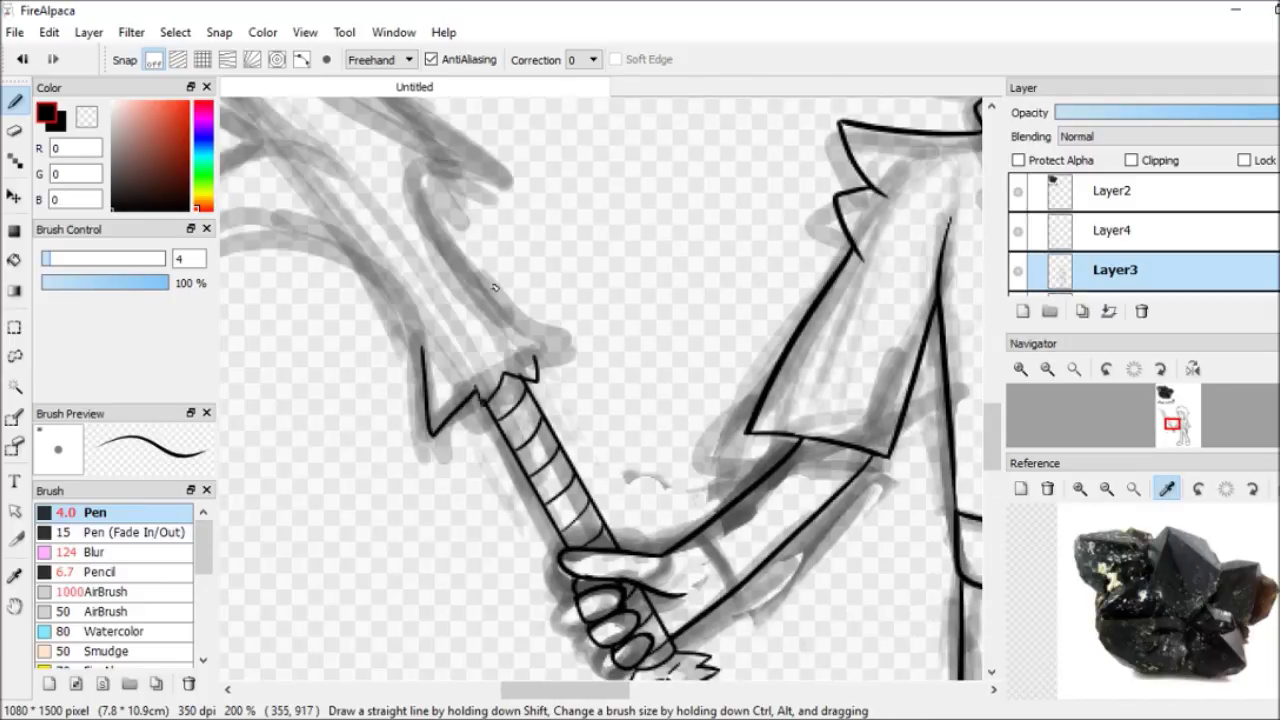
{"action": "key", "text": "e"}
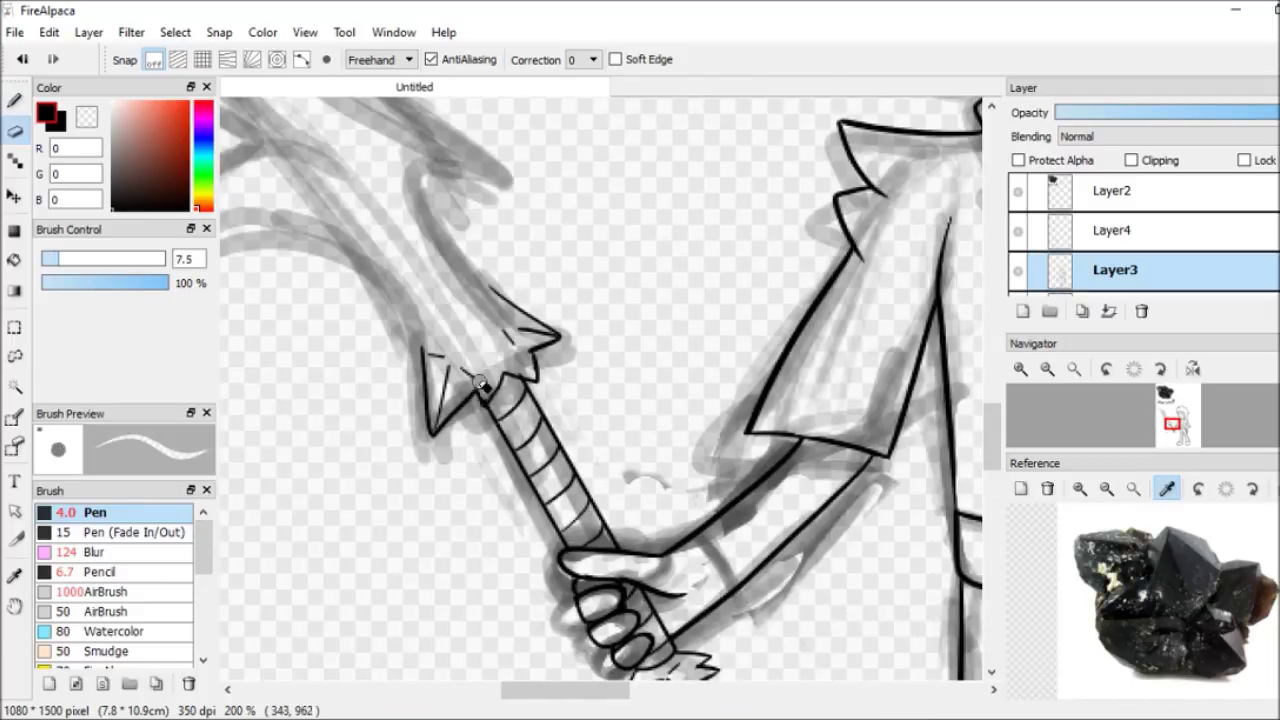
{"action": "key", "text": "Up"}
{"action": "left_click", "coordinate": [1109, 311]}
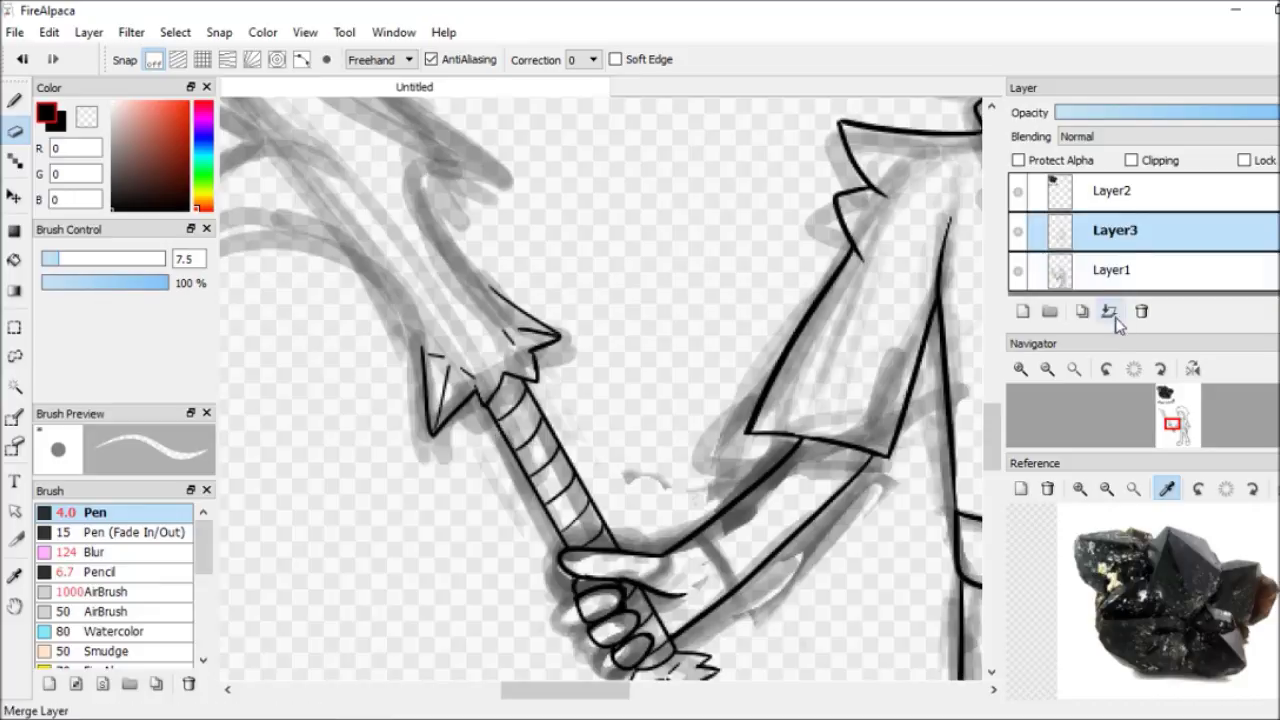
Ink the lower blade's curved edges above the guard, including the large hooked barb and the smaller opposite hook
{"action": "key", "text": "b"}
{"action": "scroll", "coordinate": [600, 400], "scroll_direction": "left", "scroll_amount": 3}
{"action": "left_click_drag", "start_coordinate": [598, 175], "coordinate": [668, 310]}
{"action": "scroll", "coordinate": [600, 400], "scroll_direction": "up", "scroll_amount": 2}
{"action": "left_click_drag", "start_coordinate": [597, 482], "coordinate": [420, 257]}
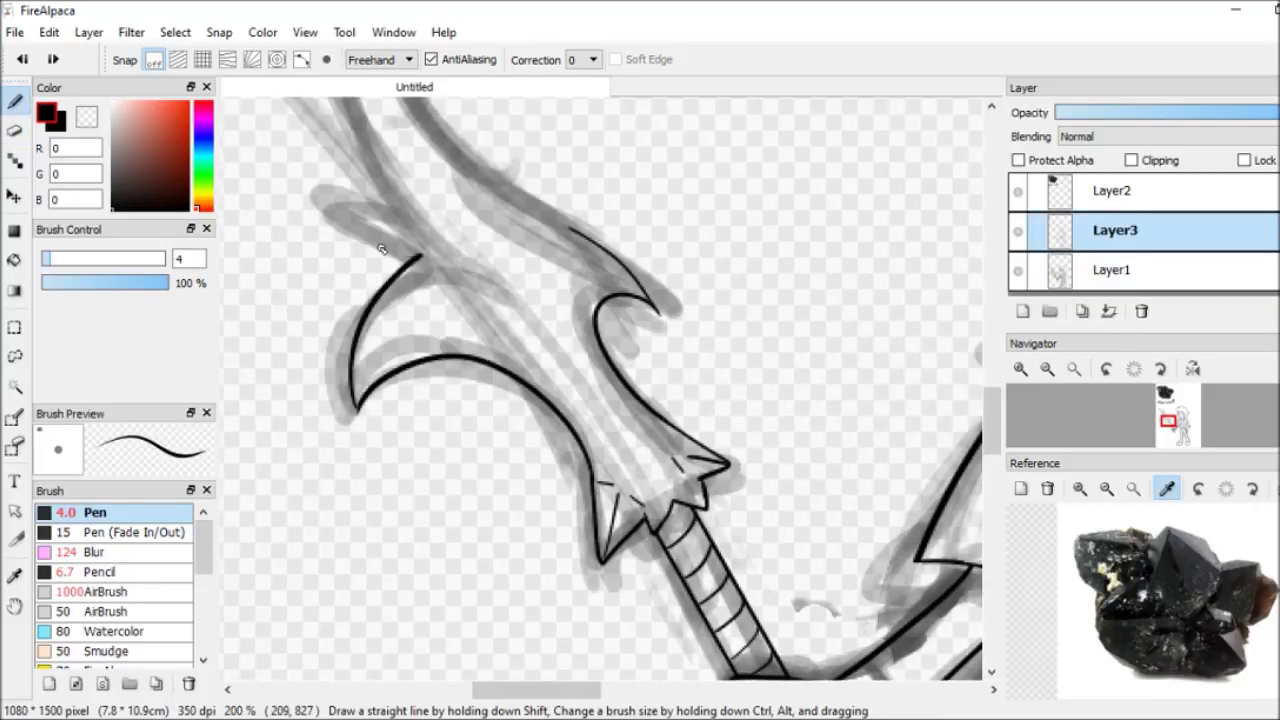
Ink both curved edges of the upper blade up to its pointed tip, with small spikes, and clean the joins
{"action": "scroll", "coordinate": [696, 210], "scroll_direction": "up", "scroll_amount": 3}
{"action": "scroll", "coordinate": [696, 210], "scroll_direction": "left", "scroll_amount": 1}
{"action": "left_click_drag", "start_coordinate": [232, 106], "coordinate": [680, 535]}
{"action": "scroll", "coordinate": [594, 516], "scroll_direction": "left", "scroll_amount": 1}
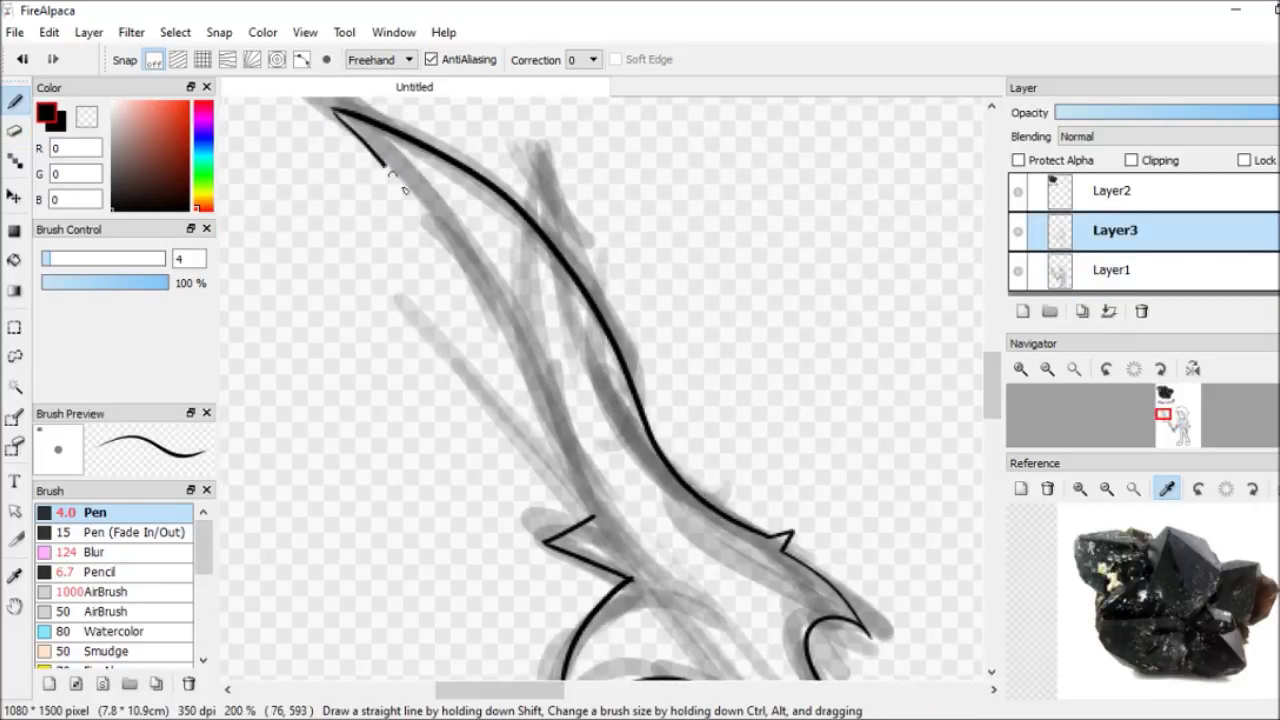
{"action": "left_click_drag", "start_coordinate": [591, 514], "coordinate": [350, 112]}
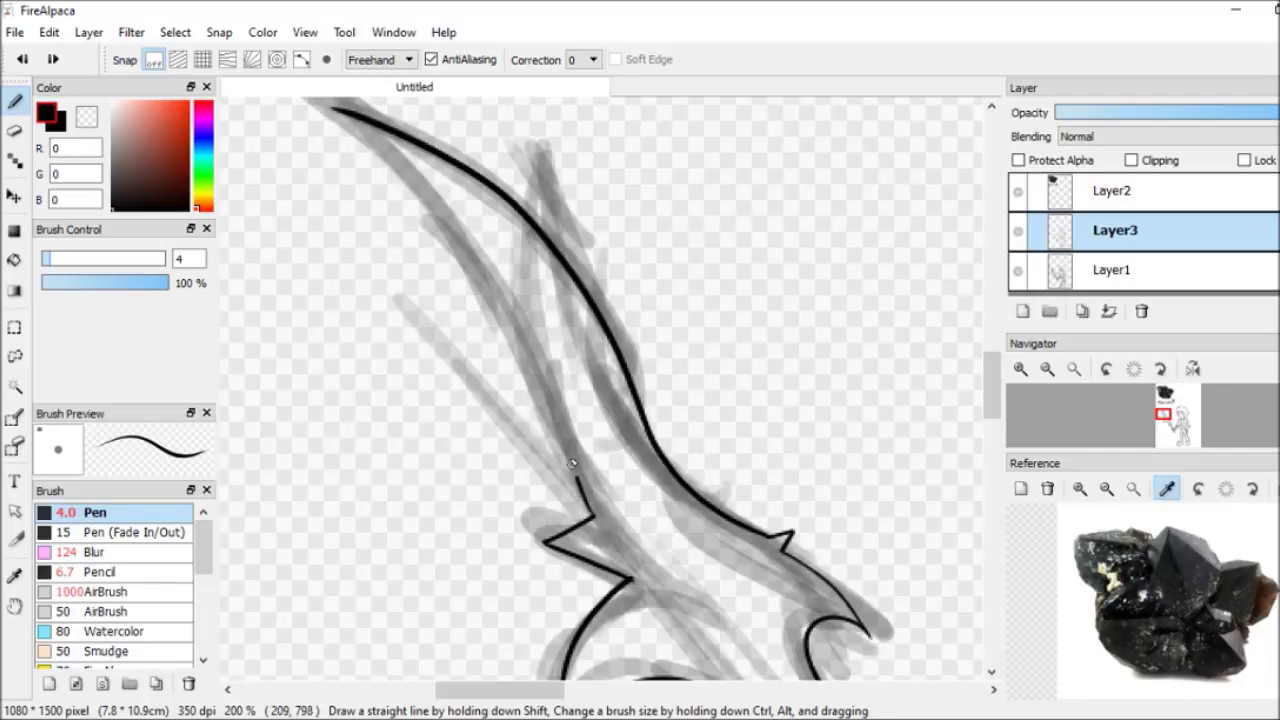
{"action": "key", "text": "e"}
{"action": "scroll", "coordinate": [500, 300], "scroll_direction": "down", "scroll_amount": 5}
{"action": "key", "text": "b"}
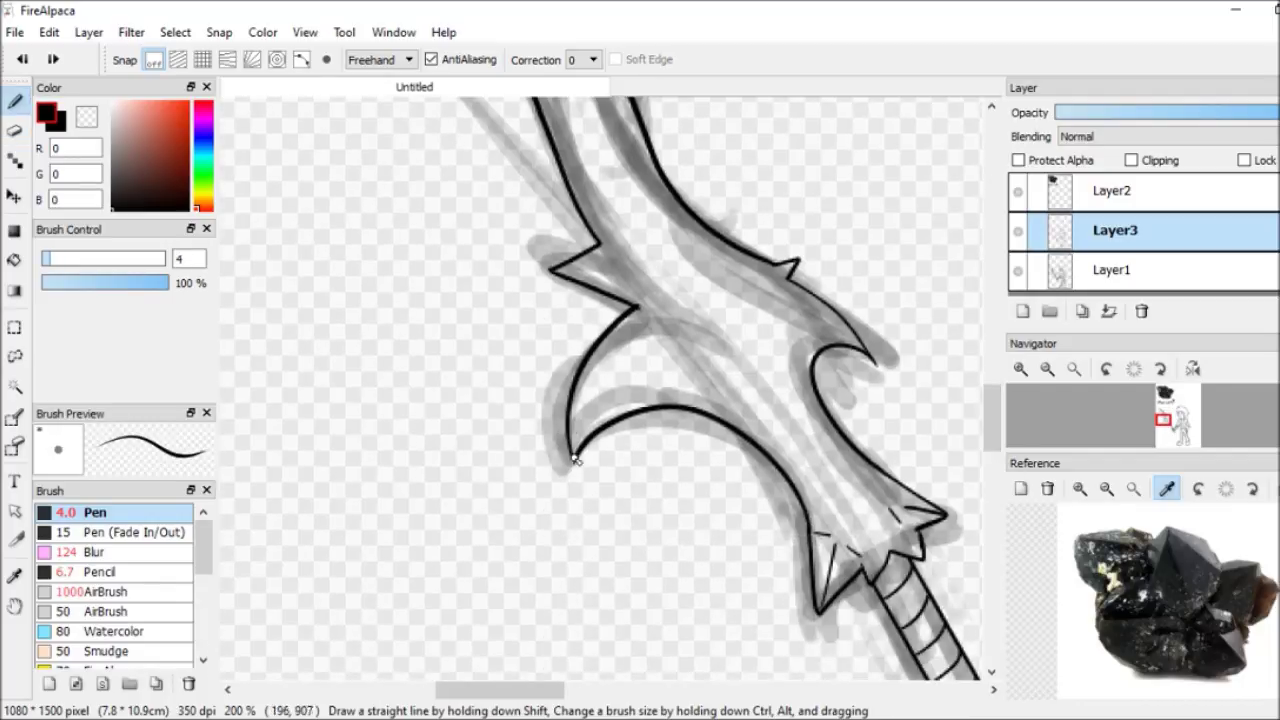
Add facet lines inside the blade's spikes and hooks, and ink a long curved ridge line down its centre
{"action": "key", "text": "e"}
{"action": "key", "text": "b"}
{"action": "left_click_drag", "start_coordinate": [681, 372], "coordinate": [690, 403]}
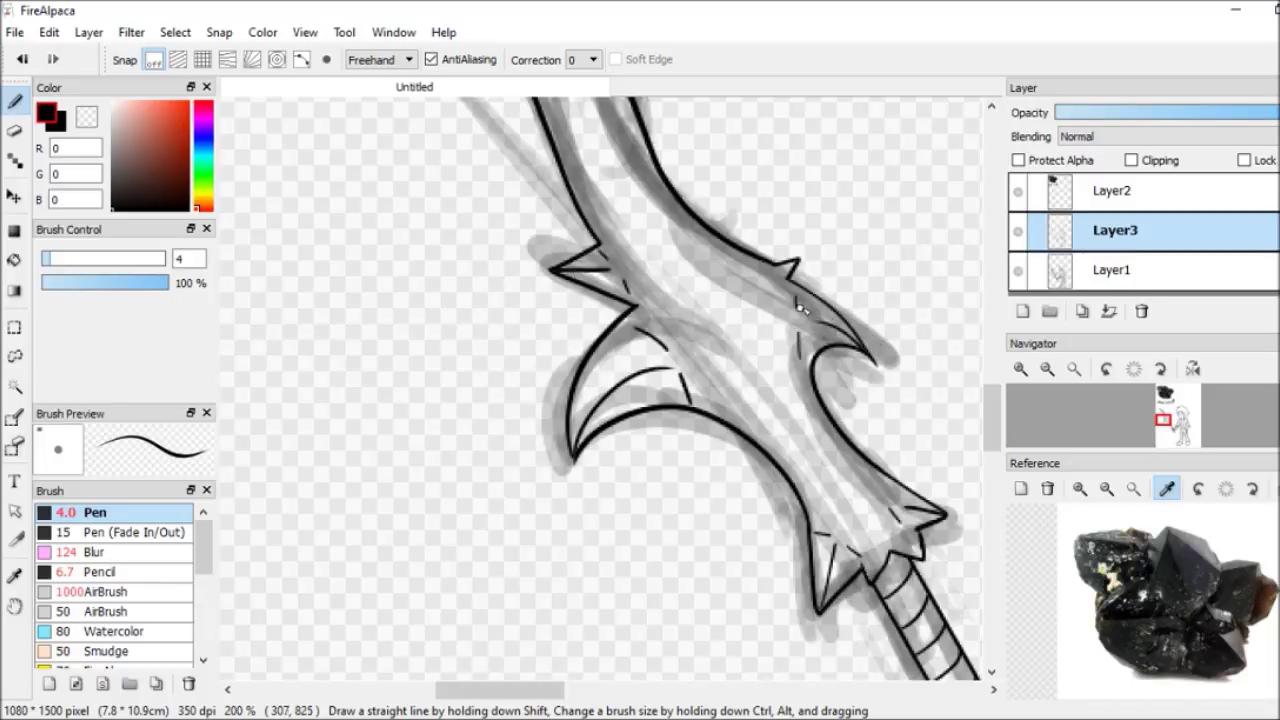
{"action": "scroll", "coordinate": [795, 297], "scroll_direction": "up", "scroll_amount": 5}
{"action": "left_click_drag", "start_coordinate": [371, 206], "coordinate": [520, 332]}
{"action": "scroll", "coordinate": [520, 332], "scroll_direction": "down", "scroll_amount": 5}
{"action": "left_click_drag", "start_coordinate": [693, 248], "coordinate": [790, 380]}
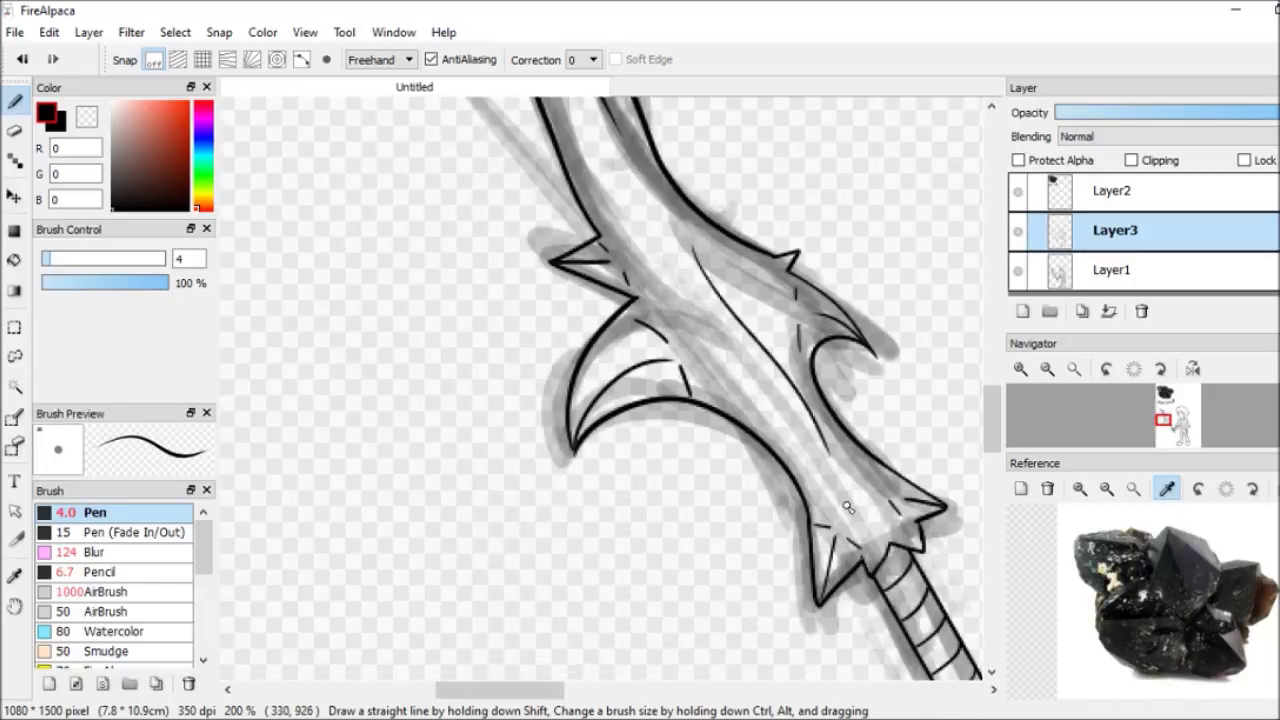
{"action": "scroll", "coordinate": [815, 422], "scroll_direction": "down", "scroll_amount": 5}
{"action": "scroll", "coordinate": [815, 422], "scroll_direction": "up", "scroll_amount": 3}
Add a new layer and ink the uncovered eye as a circle, transforming it into a narrow upright oval
{"action": "left_click", "coordinate": [1047, 368]}
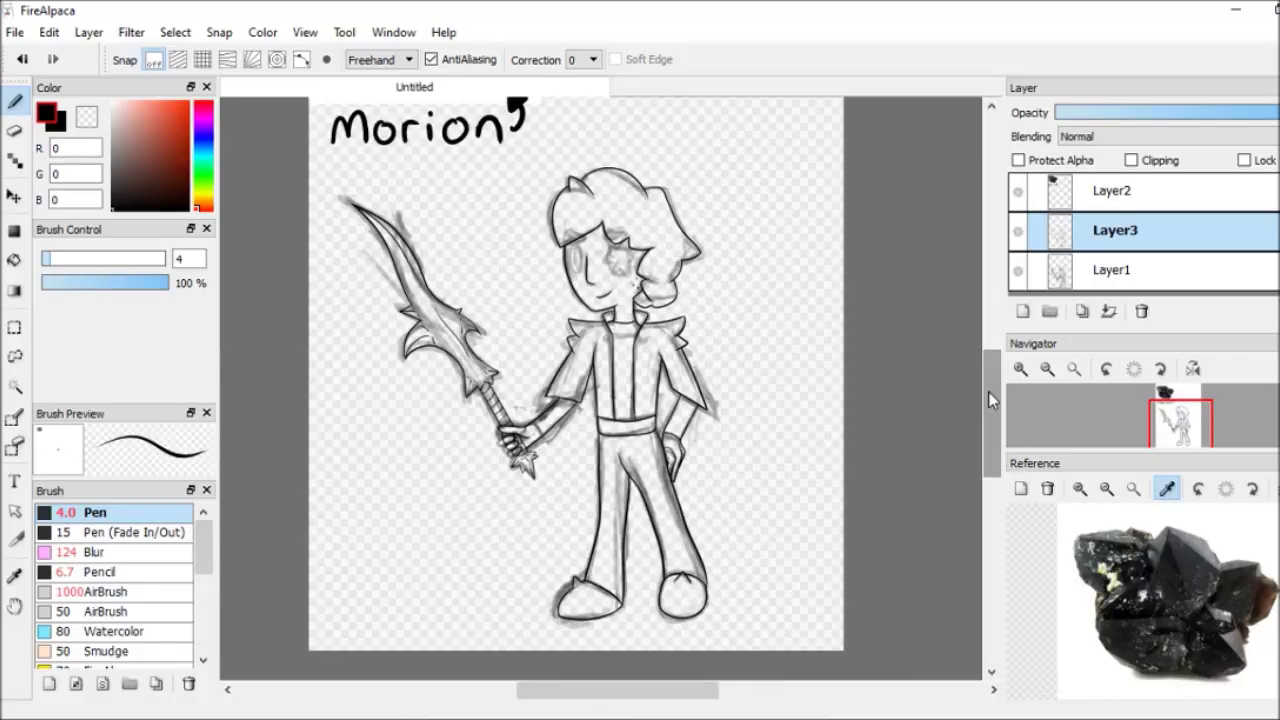
{"action": "left_click", "coordinate": [14, 355]}
{"action": "left_click", "coordinate": [14, 101]}
{"action": "scroll", "coordinate": [600, 390], "scroll_direction": "up", "scroll_amount": 2}
{"action": "left_click", "coordinate": [1021, 368]}
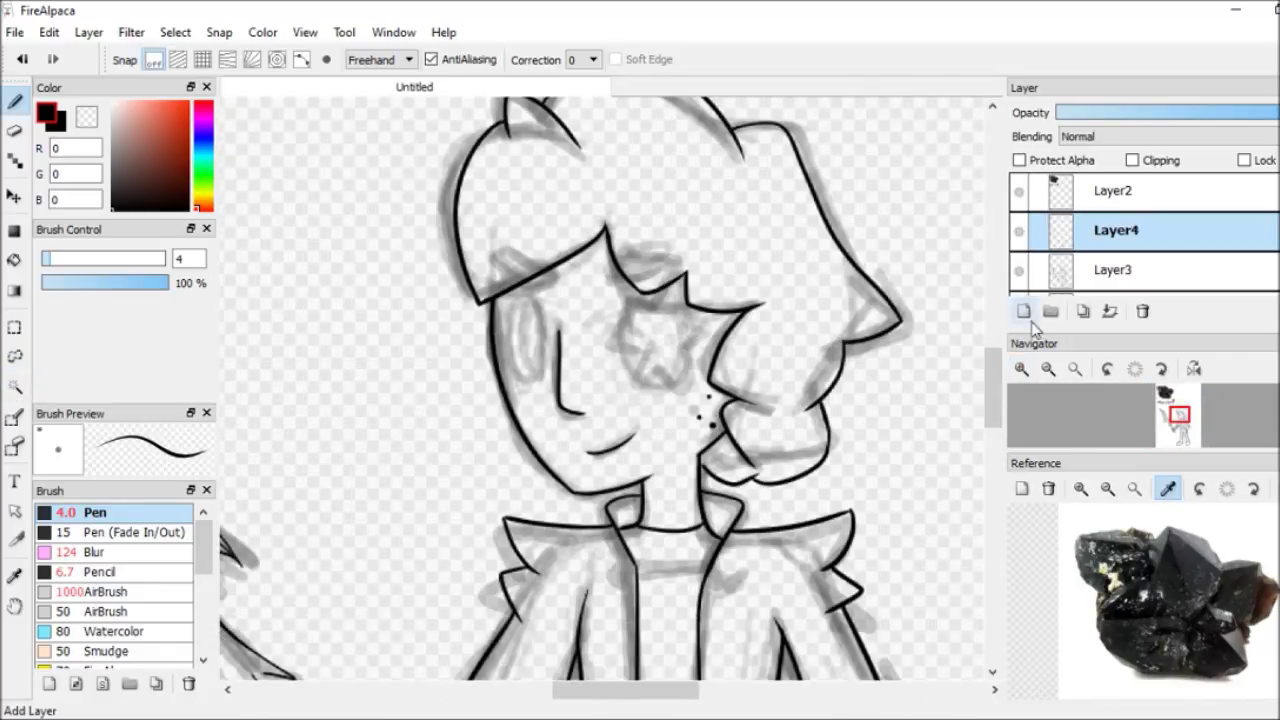
{"action": "left_click", "coordinate": [1027, 312]}
{"action": "left_click", "coordinate": [278, 59]}
{"action": "left_click", "coordinate": [153, 59]}
{"action": "key", "text": "ctrl+t"}
{"action": "left_click_drag", "start_coordinate": [556, 318], "coordinate": [566, 328]}
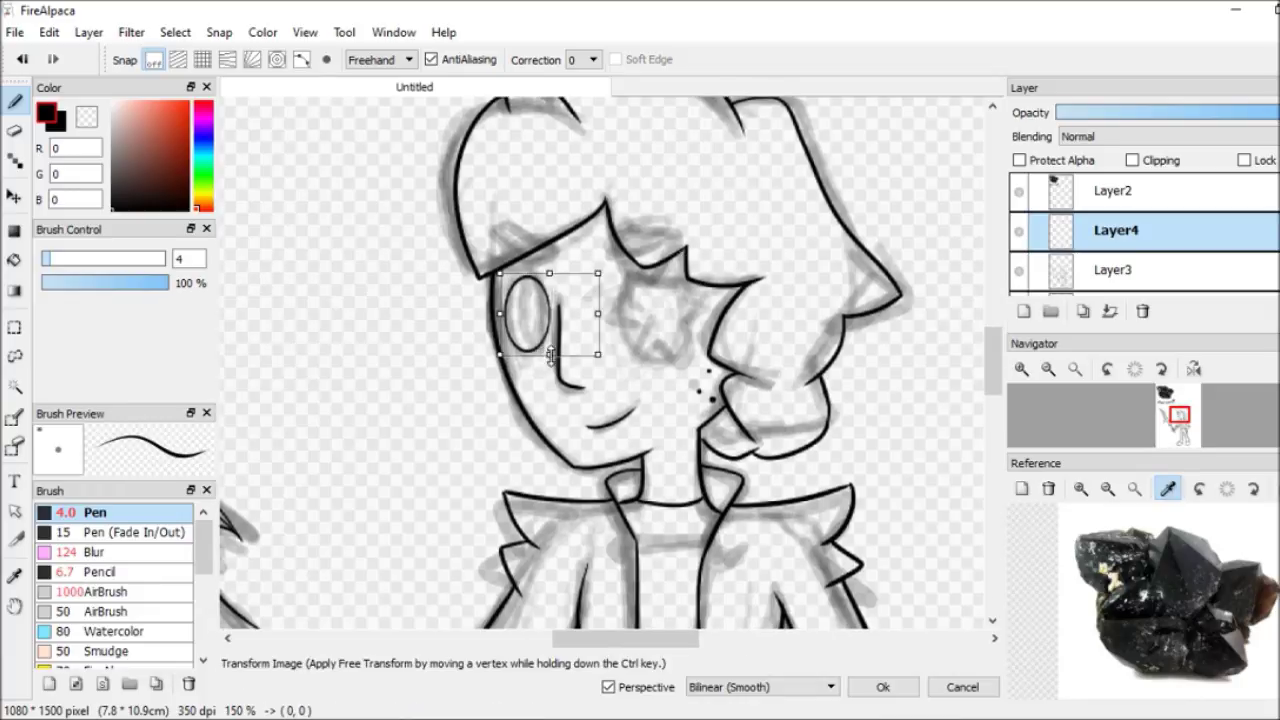
{"action": "key", "text": "Return"}
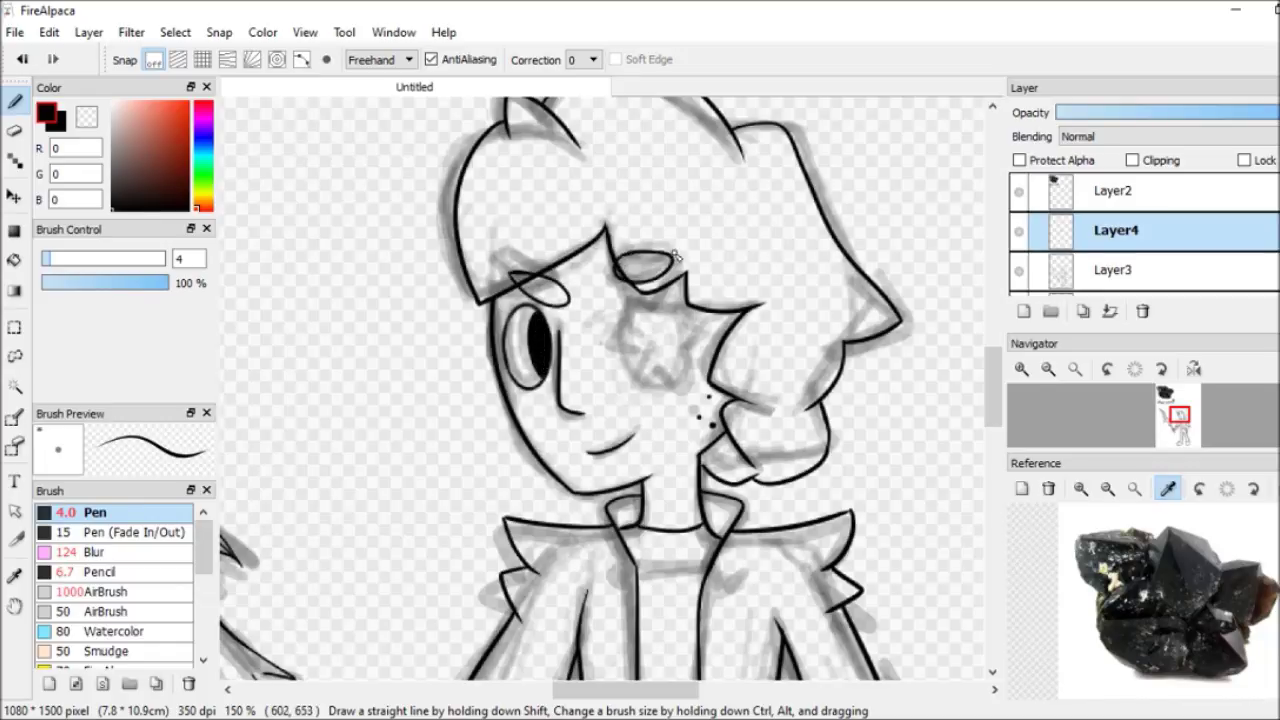
Finish the two pointed eyebrows and erase the hair outline where it crosses them
{"action": "key", "text": "e"}
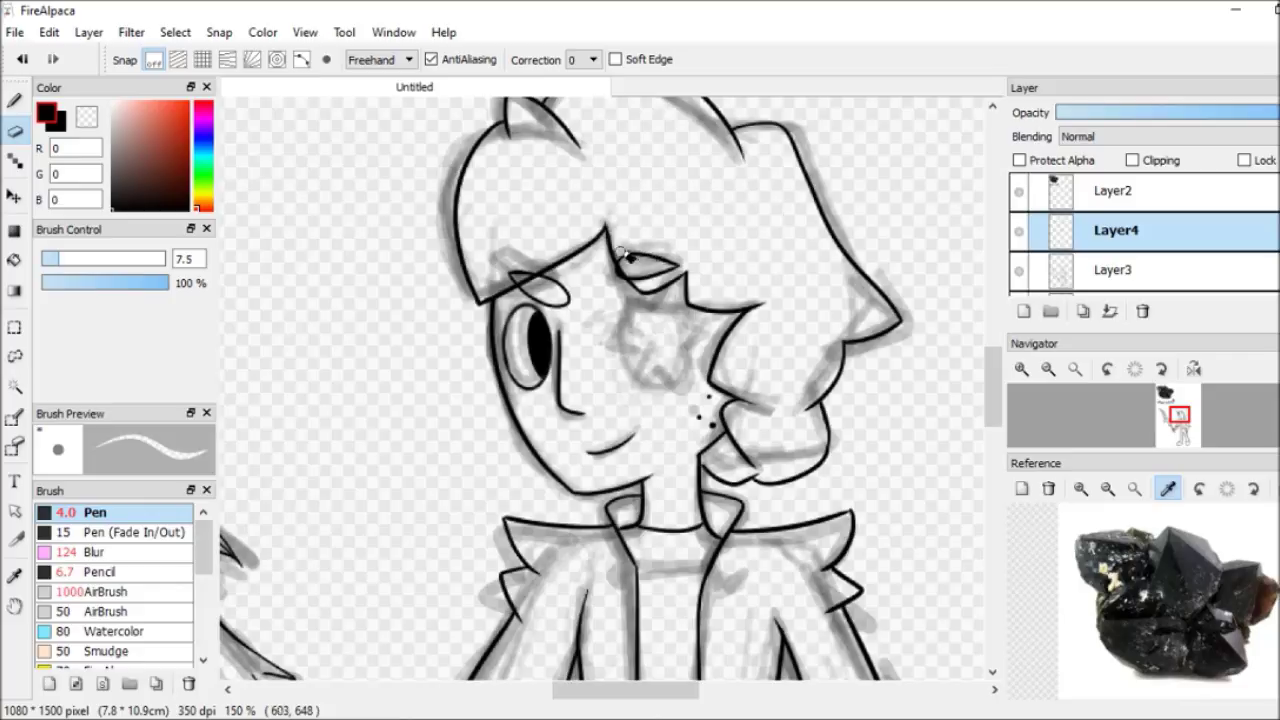
{"action": "key", "text": "Down"}
{"action": "key", "text": "Up"}
{"action": "key", "text": "b"}
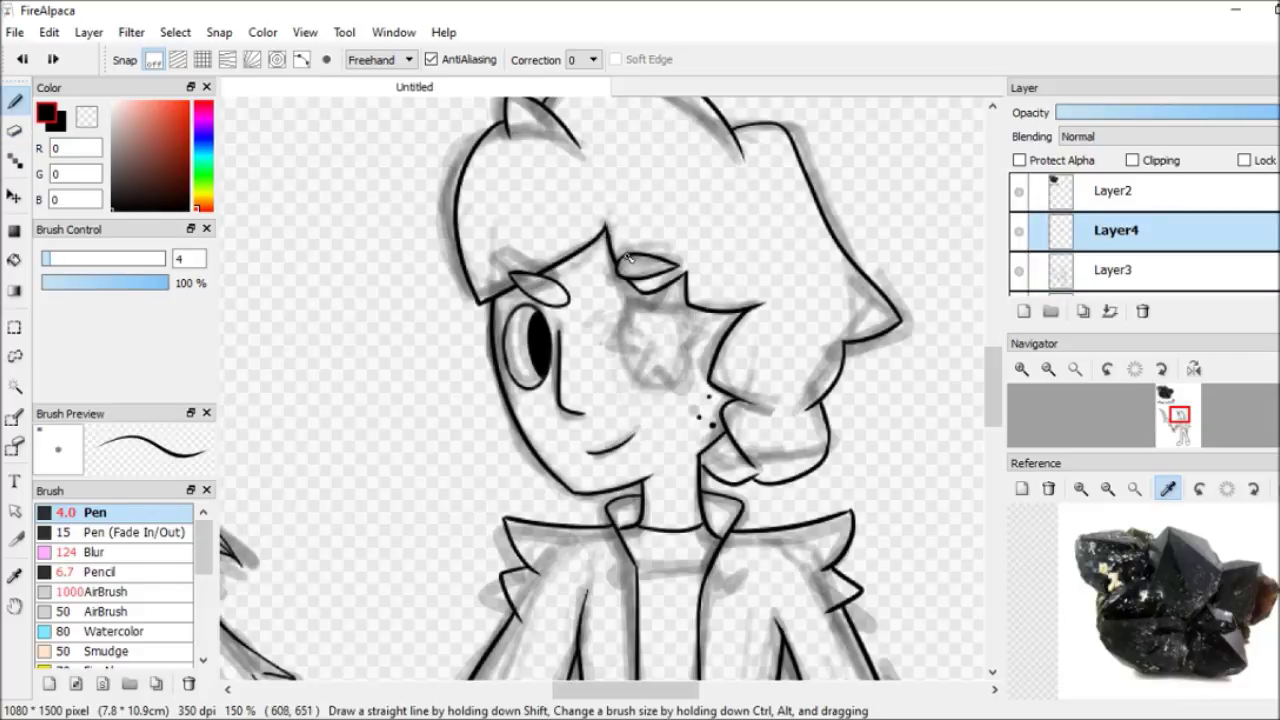
Ink the jagged star-shaped gem over the covered eye with short facet lines inside it
{"action": "scroll", "coordinate": [622, 283], "scroll_direction": "up", "scroll_amount": 1}
{"action": "left_click_drag", "start_coordinate": [690, 302], "coordinate": [727, 418]}
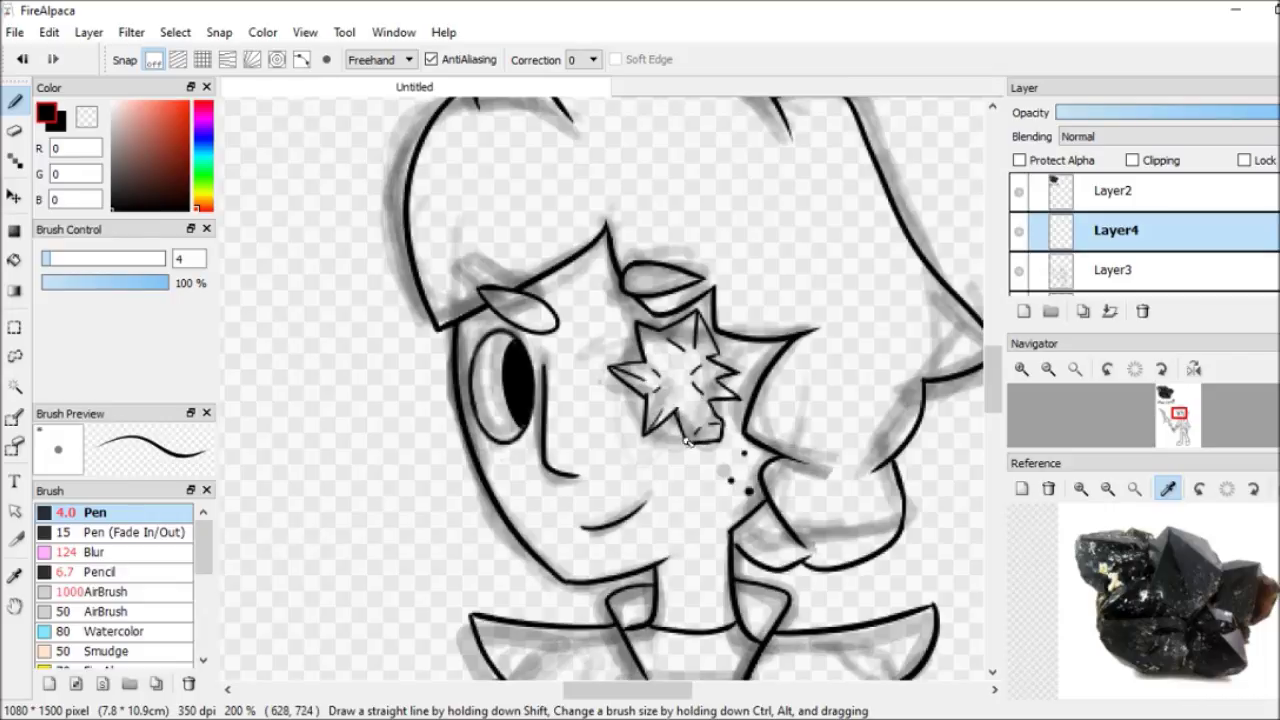
{"action": "key", "text": "e"}
{"action": "key", "text": "ctrl+t"}
{"action": "key", "text": "Escape"}
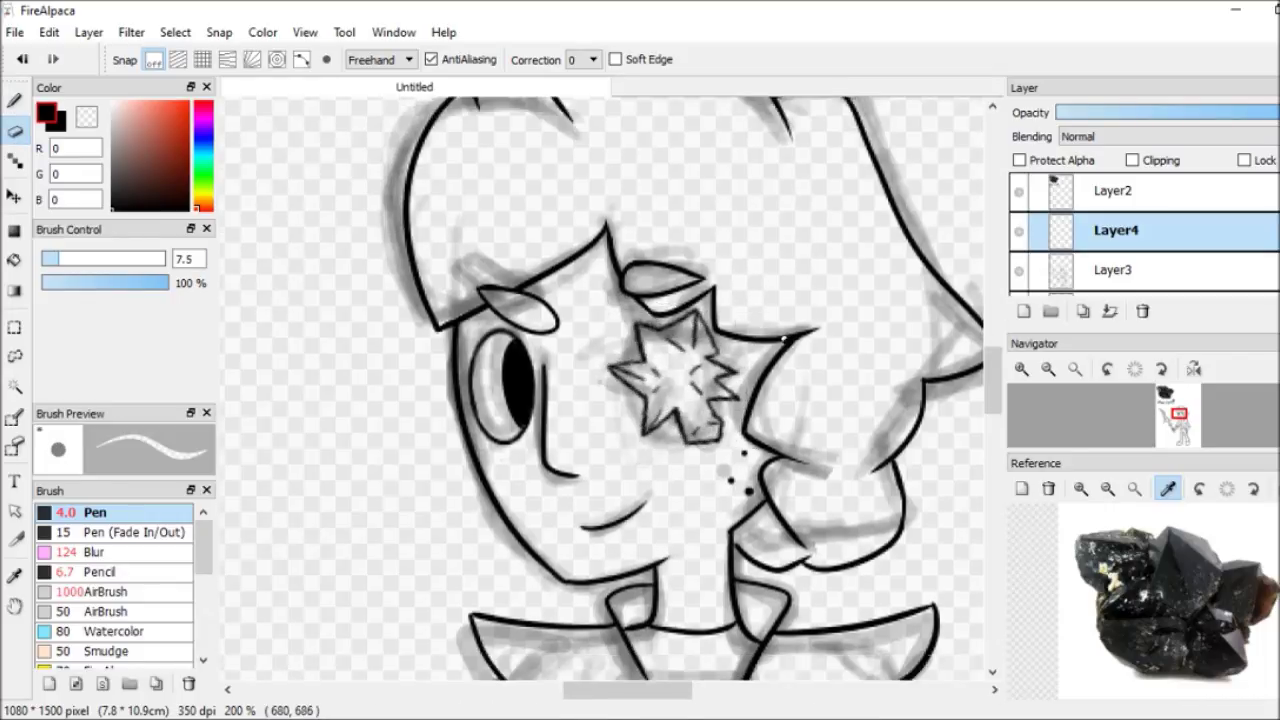
Dot three freckles on the forehead and delete Layer2, which holds the title and gemstone picture
{"action": "key", "text": "b"}
{"action": "left_click", "coordinate": [1048, 368]}
{"action": "left_click", "coordinate": [1021, 368]}
{"action": "left_click", "coordinate": [1021, 368]}
{"action": "scroll", "coordinate": [1077, 270], "scroll_direction": "down", "scroll_amount": 1}
{"action": "left_click", "coordinate": [1143, 310]}
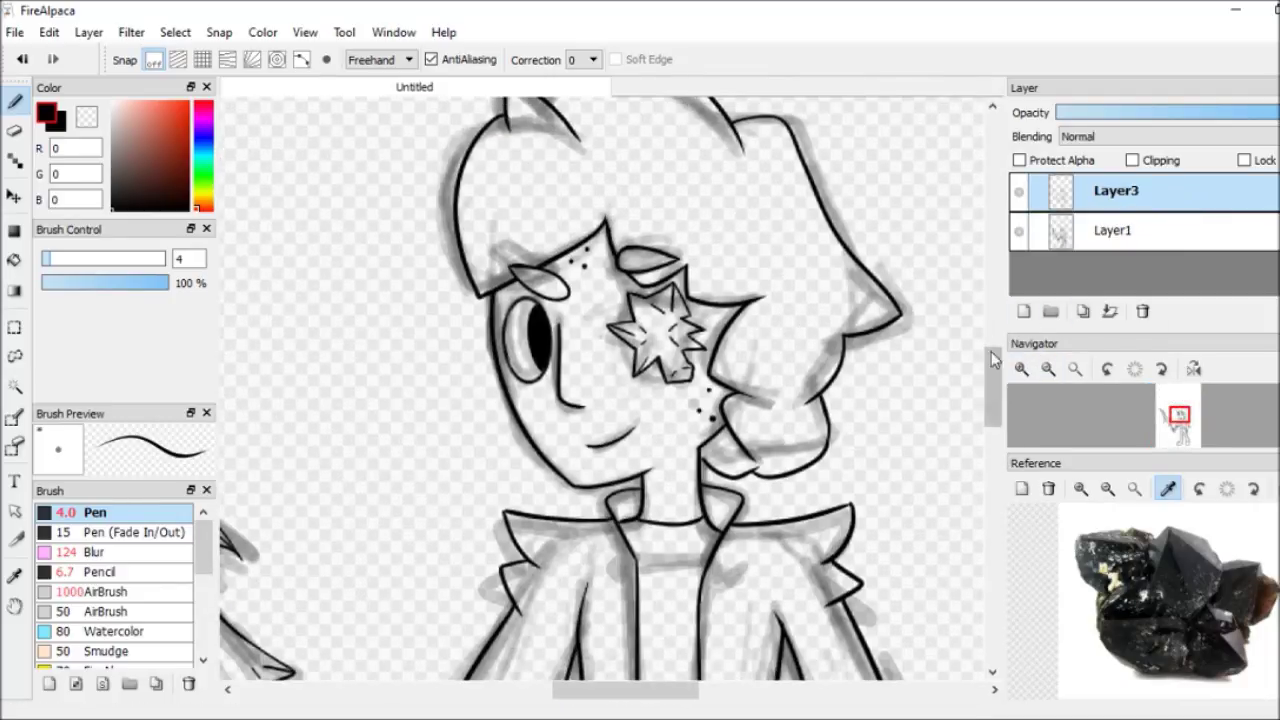
Remove the pencil sketch layer and fill the face, neck and lowered forearm dark blue (0, 33, 117) on Layer4 beneath the line art
{"action": "left_click", "coordinate": [1048, 368]}
{"action": "left_click", "coordinate": [1048, 368]}
{"action": "left_click", "coordinate": [1048, 368]}
{"action": "key", "text": "ctrl+z"}
{"action": "key", "text": "g"}
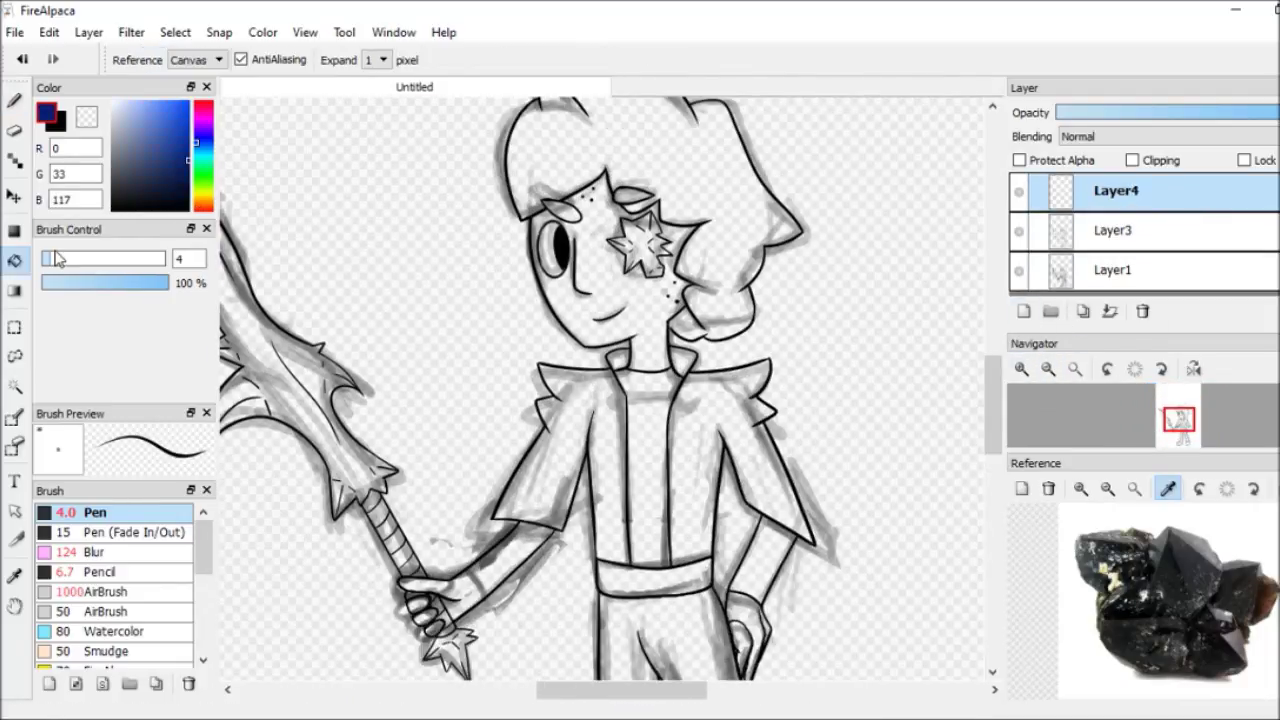
{"action": "left_click", "coordinate": [620, 272]}
{"action": "key", "text": "ctrl+z"}
{"action": "key", "text": "ctrl+z"}
{"action": "key", "text": "ctrl+y"}
{"action": "key", "text": "ctrl+y"}
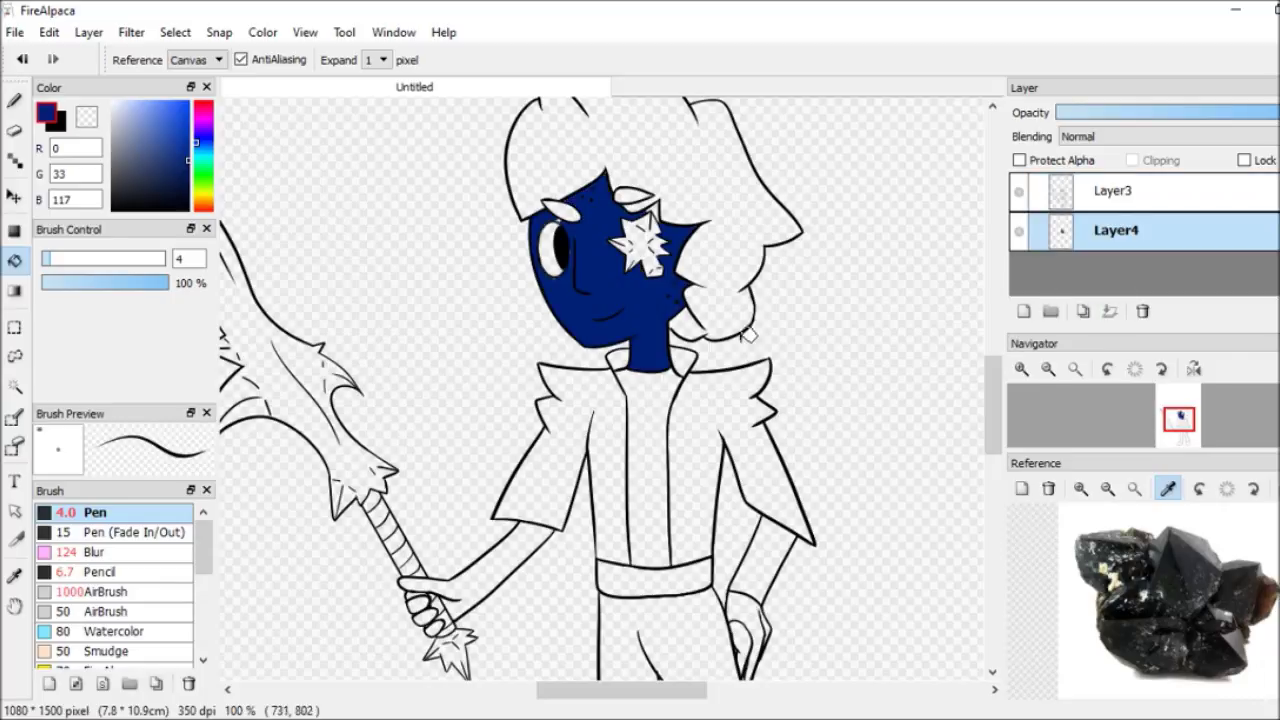
{"action": "left_click", "coordinate": [765, 598]}
Close the base of the sword hand's thumb with a rounded black line on Layer3
{"action": "key", "text": "b"}
{"action": "key", "text": "x"}
{"action": "scroll", "coordinate": [477, 587], "scroll_direction": "up", "scroll_amount": 2}
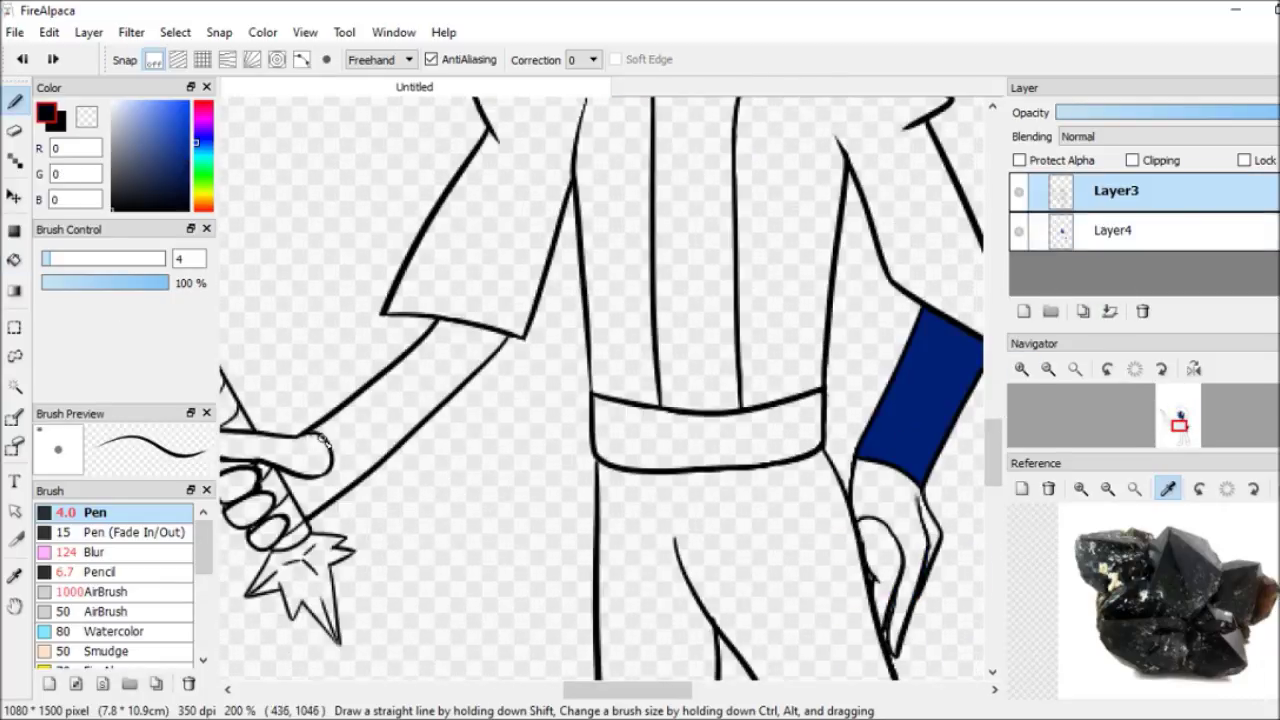
Try to fill the sword hand's fingers with dark blue on Layer4
{"action": "scroll", "coordinate": [338, 455], "scroll_direction": "down", "scroll_amount": 2}
{"action": "left_click", "coordinate": [1115, 230]}
{"action": "key", "text": "g"}
{"action": "key", "text": "x"}
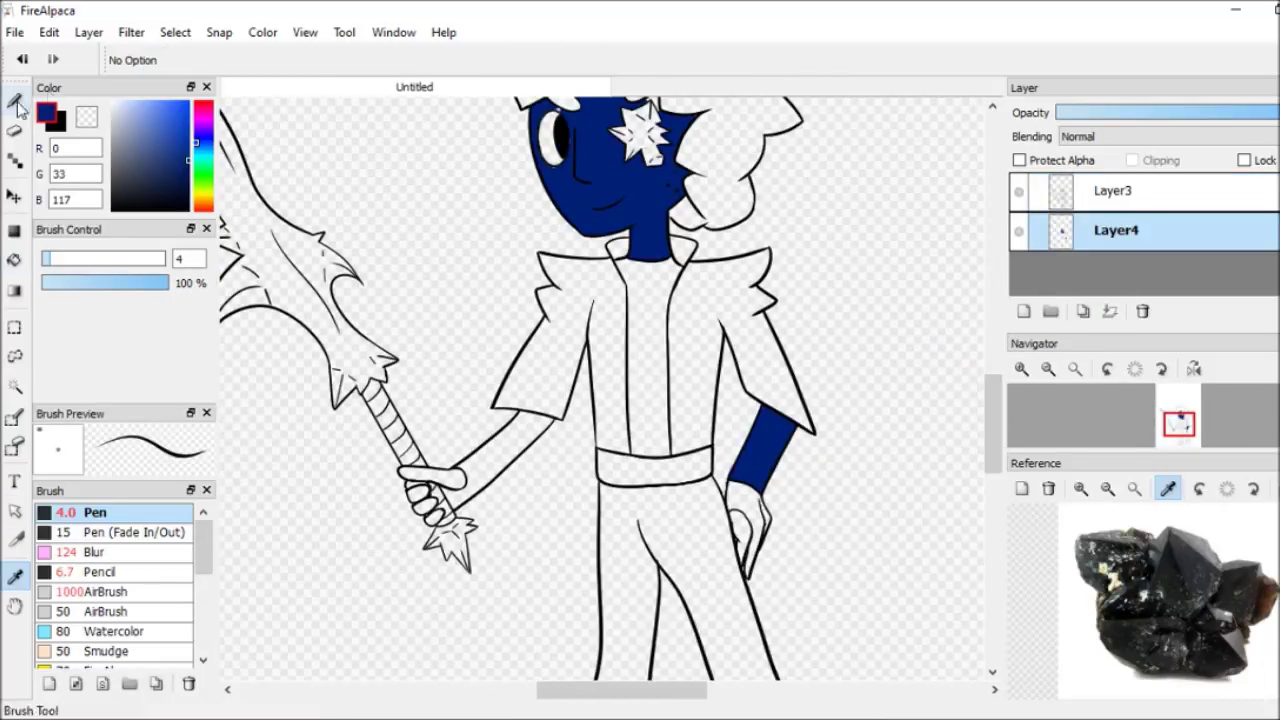
{"action": "left_click", "coordinate": [425, 488]}
{"action": "key", "text": "ctrl+z"}
{"action": "key", "text": "ctrl+z"}
Ink the sword hand's wrist line on Layer3 and fill that forearm dark blue on Layer4
{"action": "key", "text": "b"}
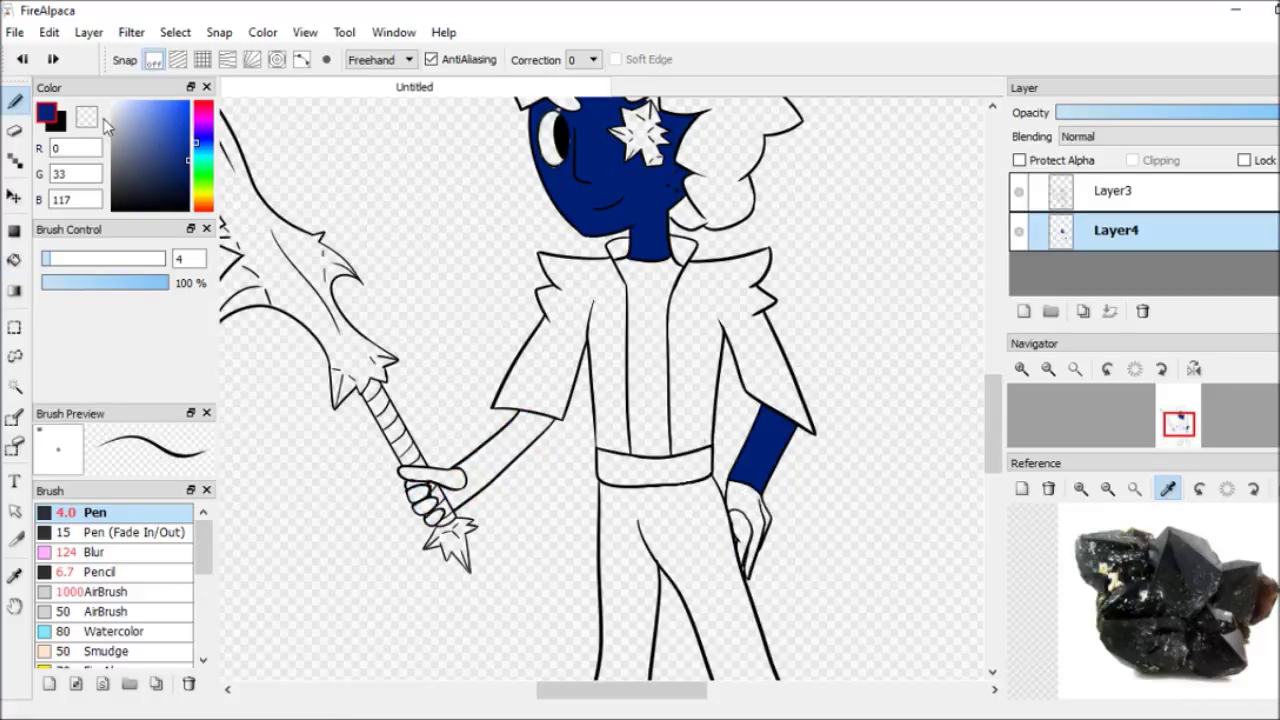
{"action": "key", "text": "x"}
{"action": "left_click", "coordinate": [1110, 228]}
{"action": "key", "text": "g"}
{"action": "key", "text": "x"}
{"action": "left_click", "coordinate": [510, 445]}
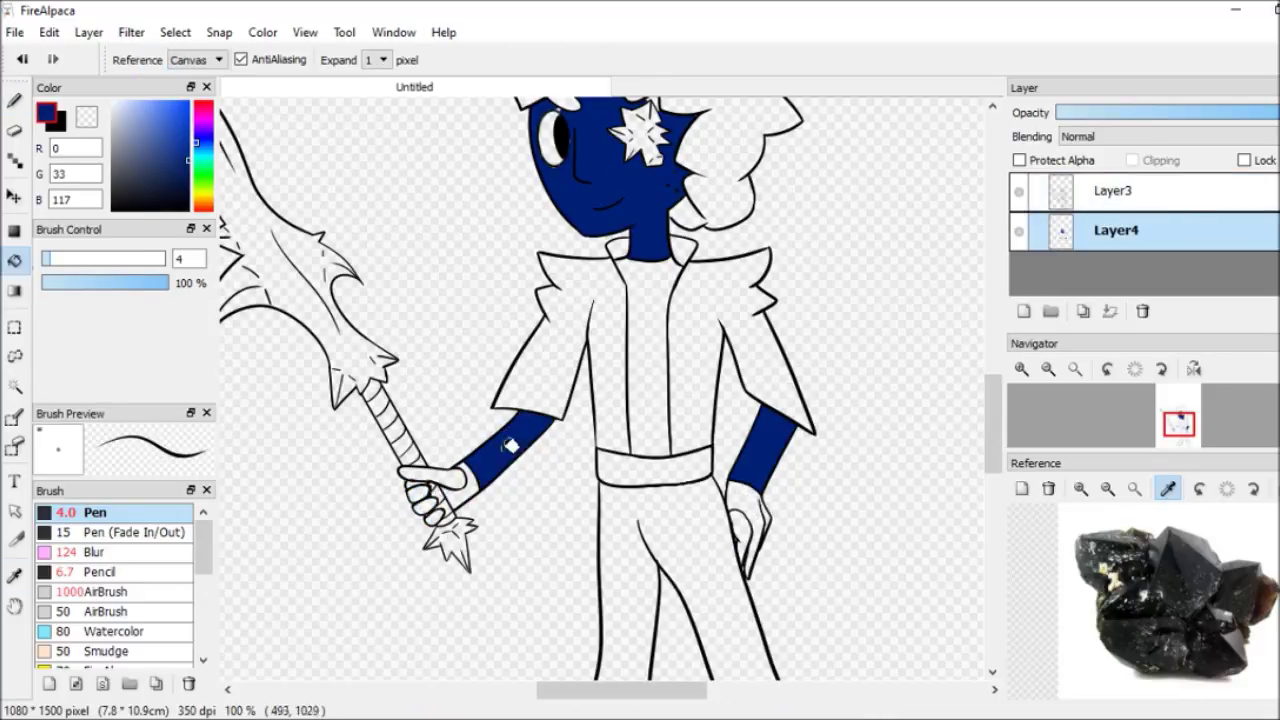
Touch up the edges of the dark blue face fill around the eye and hairline
{"action": "scroll", "coordinate": [772, 310], "scroll_direction": "up", "scroll_amount": 2}
{"action": "key", "text": "b"}
{"action": "scroll", "coordinate": [772, 310], "scroll_direction": "up", "scroll_amount": 2}
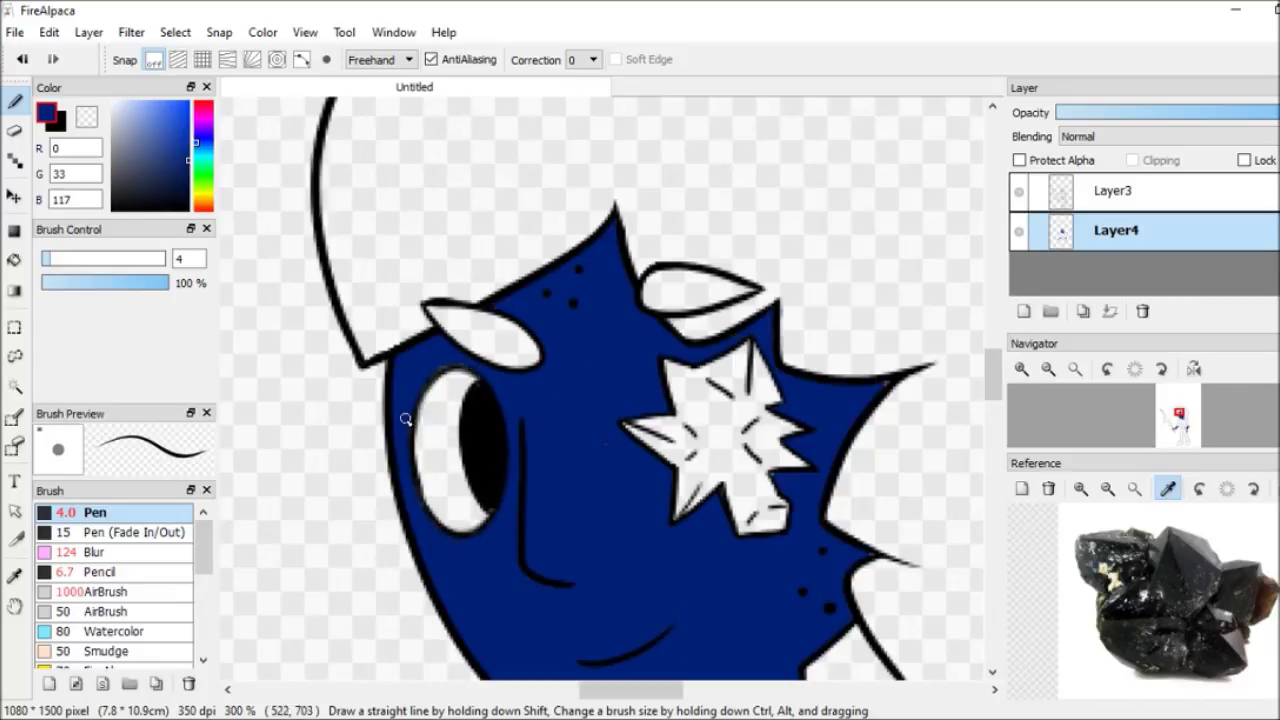
{"action": "key", "text": "x"}
{"action": "key", "text": "Up"}
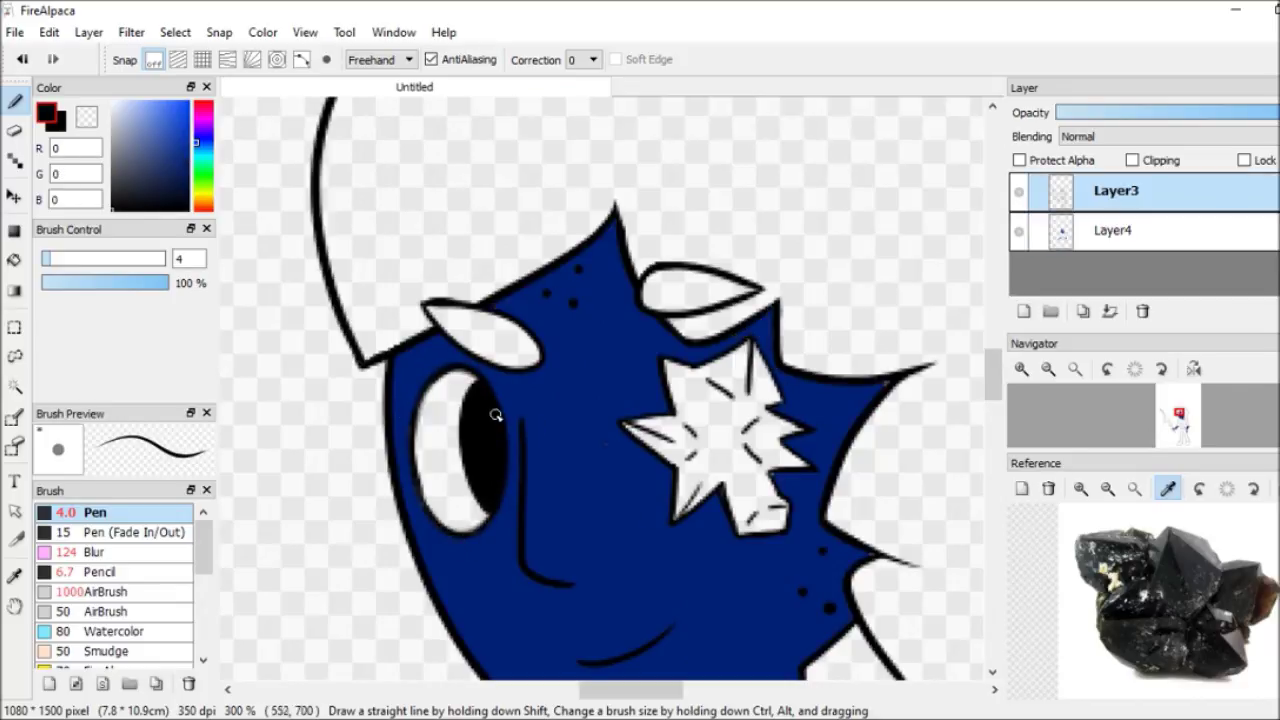
Color the sword hand's thumb and the palm area of the lowered hand dark blue
{"action": "key", "text": "x"}
{"action": "scroll", "coordinate": [495, 415], "scroll_direction": "down", "scroll_amount": 4}
{"action": "scroll", "coordinate": [589, 456], "scroll_direction": "up", "scroll_amount": 4}
{"action": "left_click_drag", "start_coordinate": [589, 456], "coordinate": [527, 688]}
{"action": "scroll", "coordinate": [1025, 403], "scroll_direction": "down", "scroll_amount": 3}
{"action": "left_click", "coordinate": [1020, 370]}
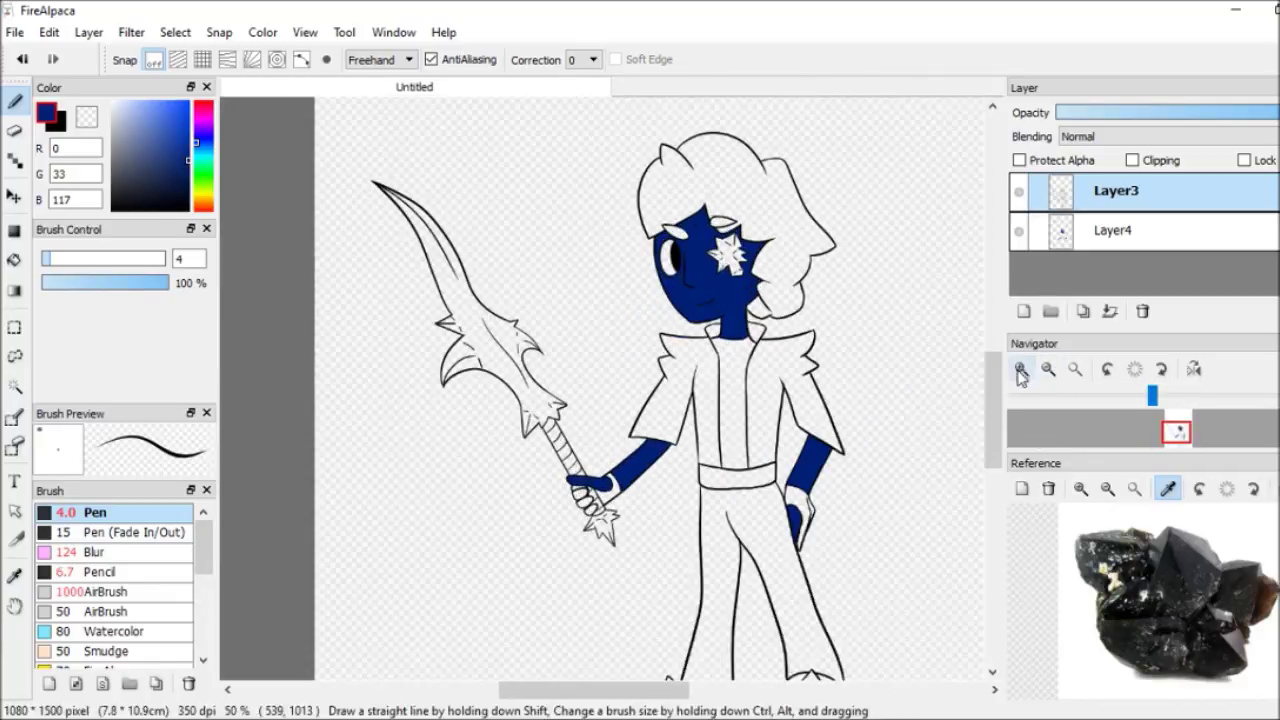
Protect Layer4's alpha and repaint the blue skin areas grey (106, 112, 112) with a size 255 Pen
{"action": "left_click", "coordinate": [114, 162]}
{"action": "left_click_drag", "start_coordinate": [45, 259], "coordinate": [165, 259]}
{"action": "left_click", "coordinate": [1113, 230]}
{"action": "left_click", "coordinate": [1019, 160]}
{"action": "left_click_drag", "start_coordinate": [700, 250], "coordinate": [800, 450]}
Clean the stray blue marks off Layer3 at the lowered hand and restore its black outline
{"action": "left_click", "coordinate": [1115, 190]}
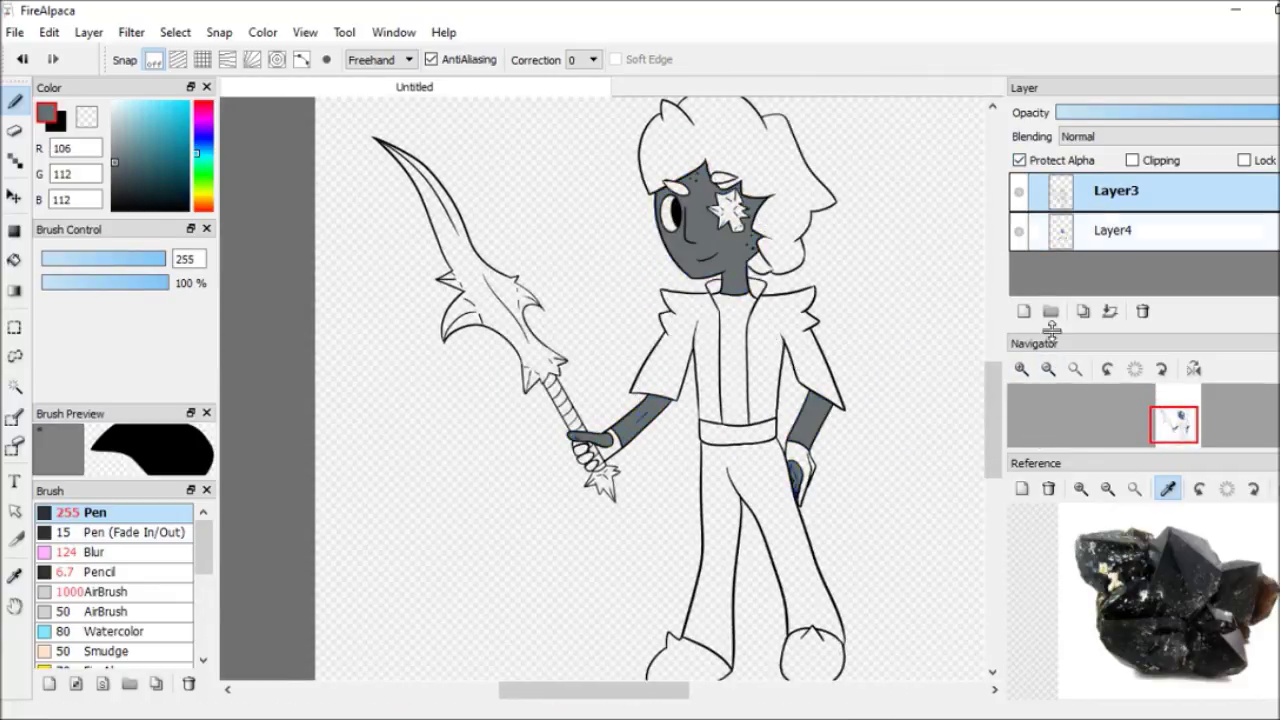
{"action": "key", "text": "e"}
{"action": "scroll", "coordinate": [708, 445], "scroll_direction": "up", "scroll_amount": 3}
{"action": "scroll", "coordinate": [537, 497], "scroll_direction": "right", "scroll_amount": 5}
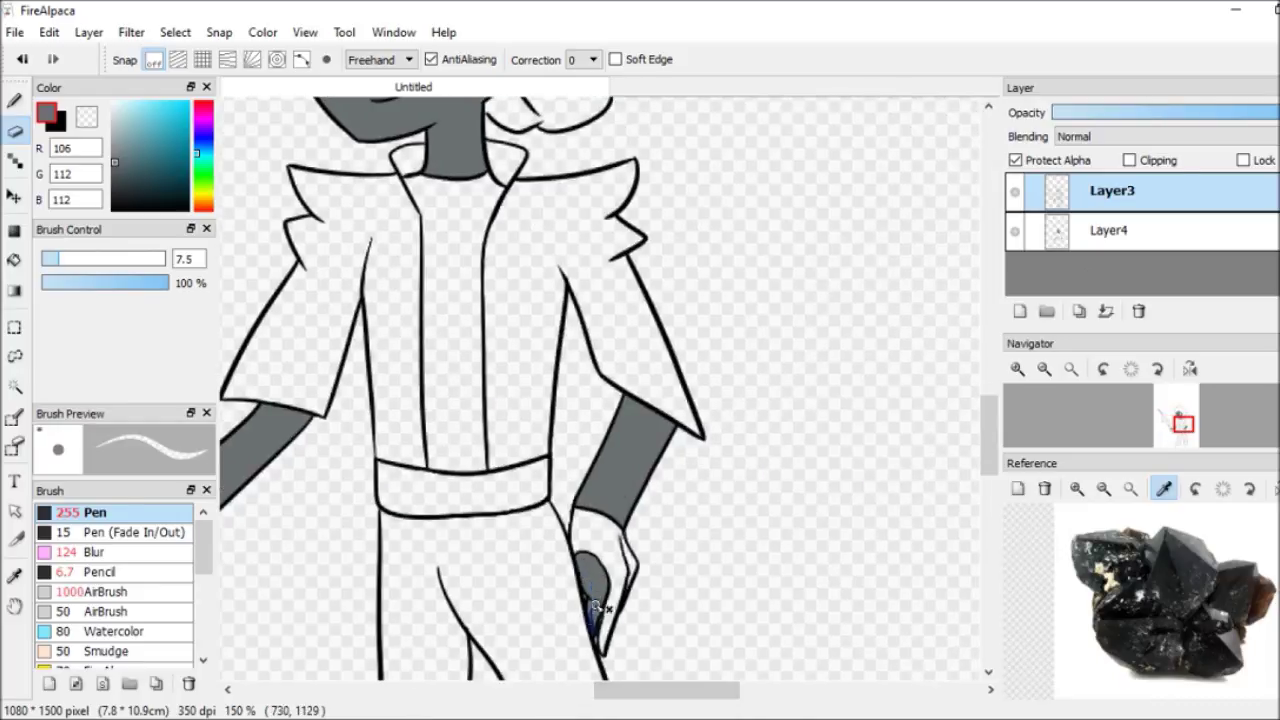
{"action": "key", "text": "b"}
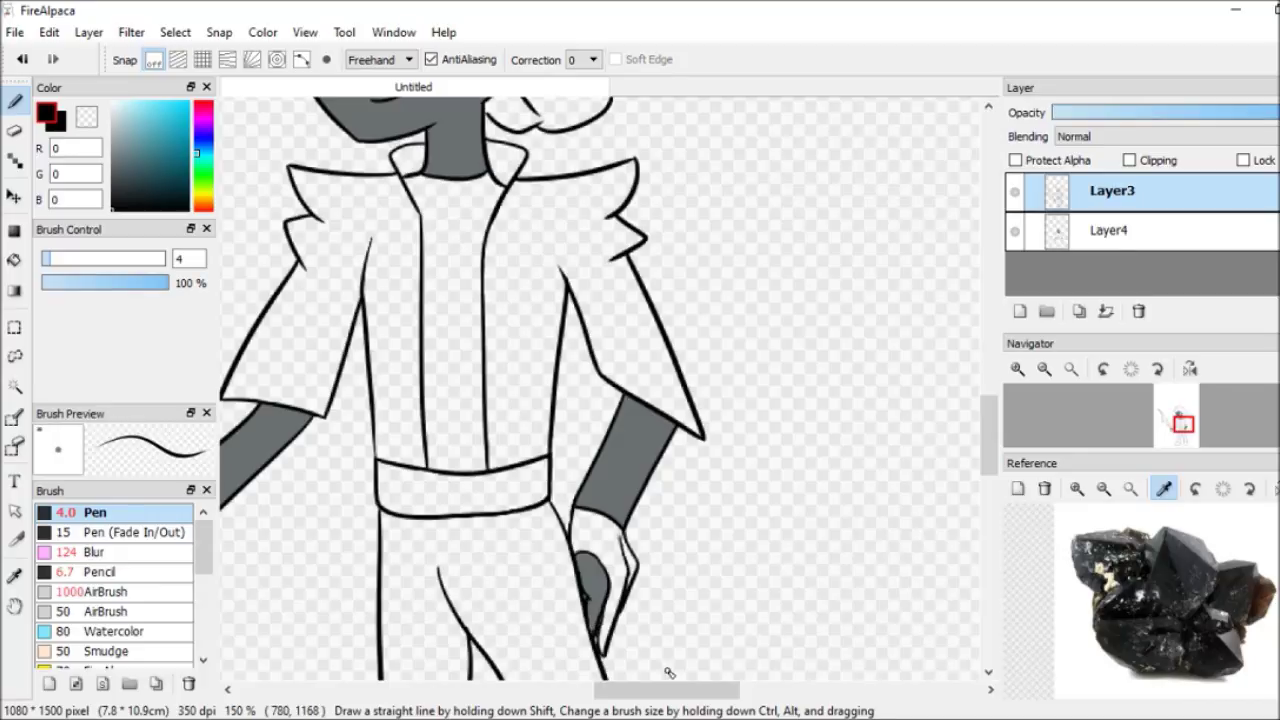
Sample the skin grey and paint over the remaining skin patches on Layer4 with a size 40 Pen
{"action": "left_click", "coordinate": [591, 600], "text": "alt"}
{"action": "left_click_drag", "start_coordinate": [598, 512], "coordinate": [603, 524]}
{"action": "scroll", "coordinate": [598, 524], "scroll_direction": "left", "scroll_amount": 3}
{"action": "scroll", "coordinate": [598, 524], "scroll_direction": "down", "scroll_amount": 2}
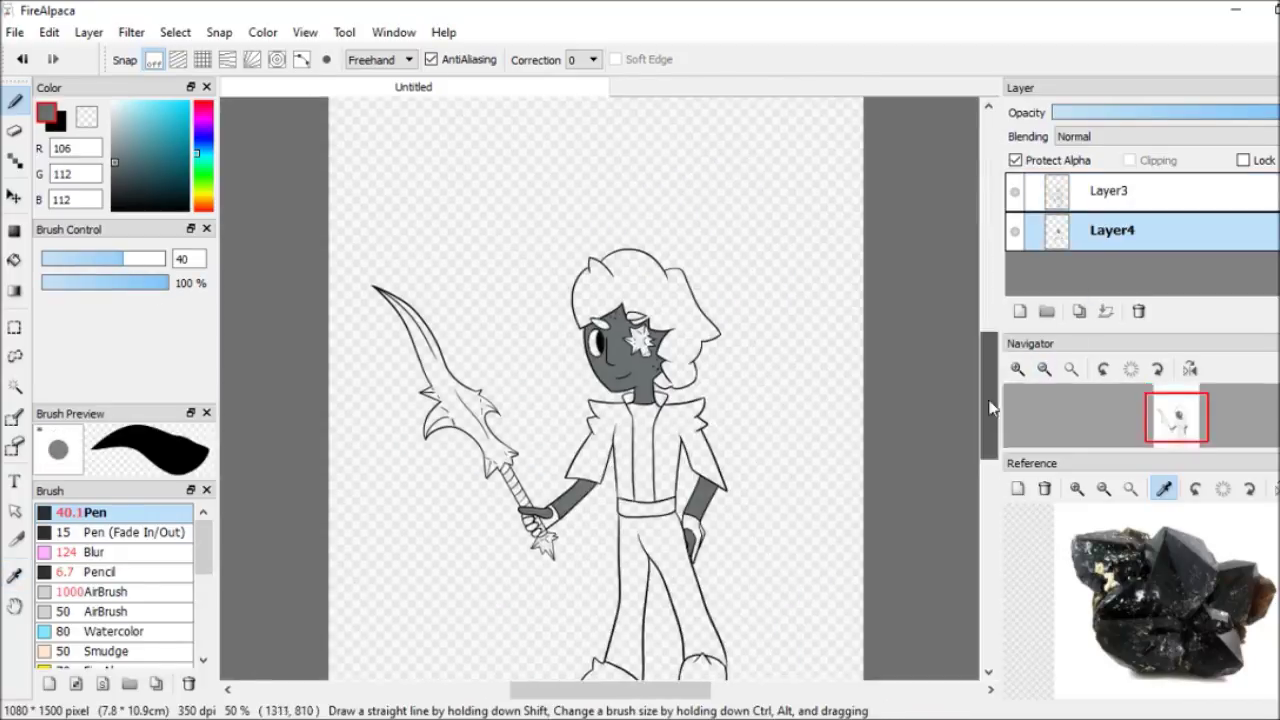
Dot dark freckles (32, 32, 32) on the face and upper arms of Layer4 with a size 14.7 Pen at 73% opacity
{"action": "scroll", "coordinate": [598, 400], "scroll_direction": "up", "scroll_amount": 2}
{"action": "scroll", "coordinate": [197, 607], "scroll_direction": "down", "scroll_amount": 3}
{"action": "scroll", "coordinate": [197, 607], "scroll_direction": "up", "scroll_amount": 3}
{"action": "left_click", "coordinate": [95, 512]}
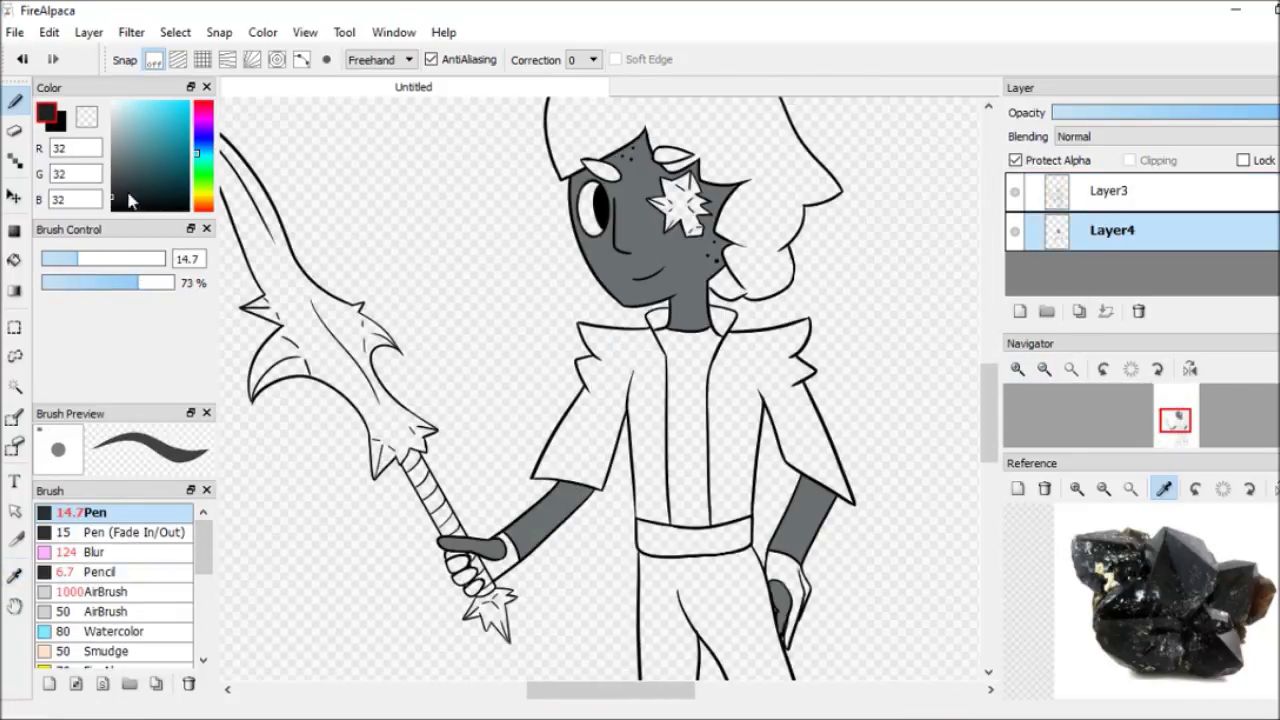
{"action": "scroll", "coordinate": [718, 252], "scroll_direction": "down", "scroll_amount": 2}
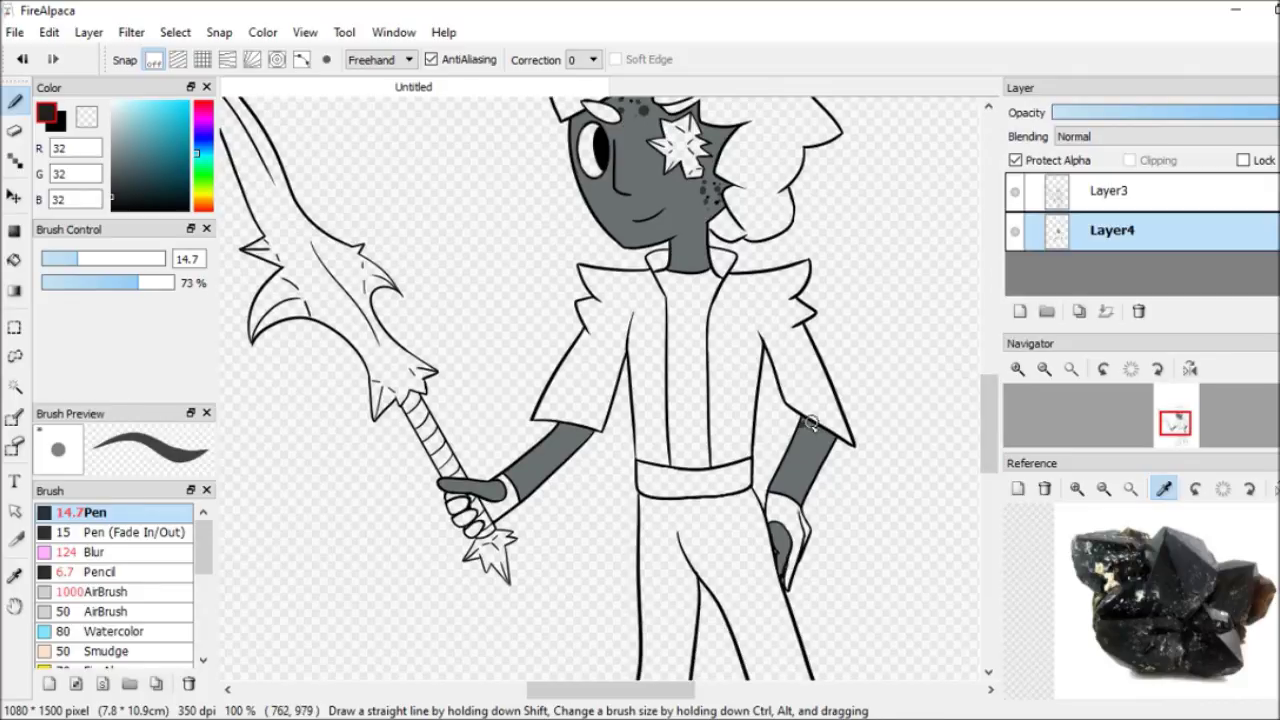
{"action": "left_click", "coordinate": [858, 438], "text": "alt"}
{"action": "scroll", "coordinate": [860, 420], "scroll_direction": "up", "scroll_amount": 2}
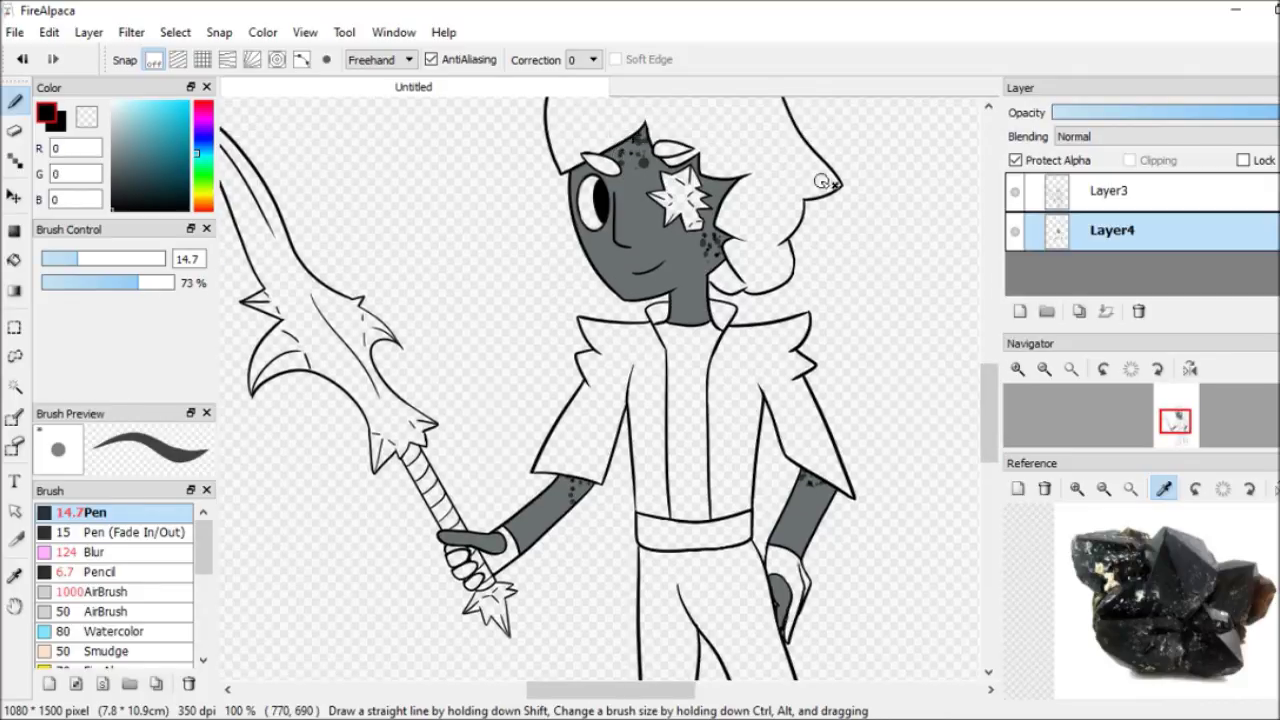
Add a layer beneath Layer4 and bucket-fill the face gem, sword blade and pommel dark blue (0, 31, 139)
{"action": "left_click", "coordinate": [1019, 311]}
{"action": "left_click", "coordinate": [190, 148]}
{"action": "left_click", "coordinate": [14, 259]}
{"action": "left_click", "coordinate": [680, 200]}
{"action": "left_click", "coordinate": [490, 605]}
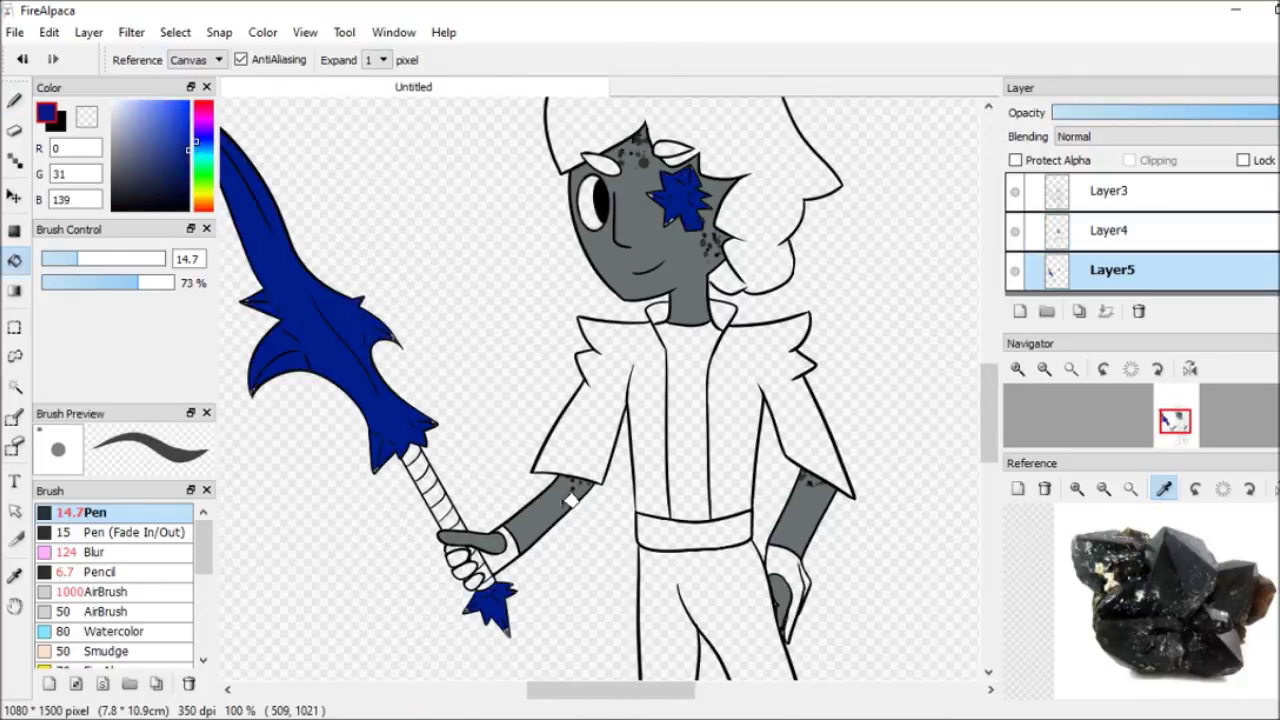
{"action": "left_click", "coordinate": [320, 300]}
Paint over the unfilled tips of the face gem, pommel and blade on Layer5 with a small blue Pen
{"action": "scroll", "coordinate": [766, 380], "scroll_direction": "up", "scroll_amount": 5}
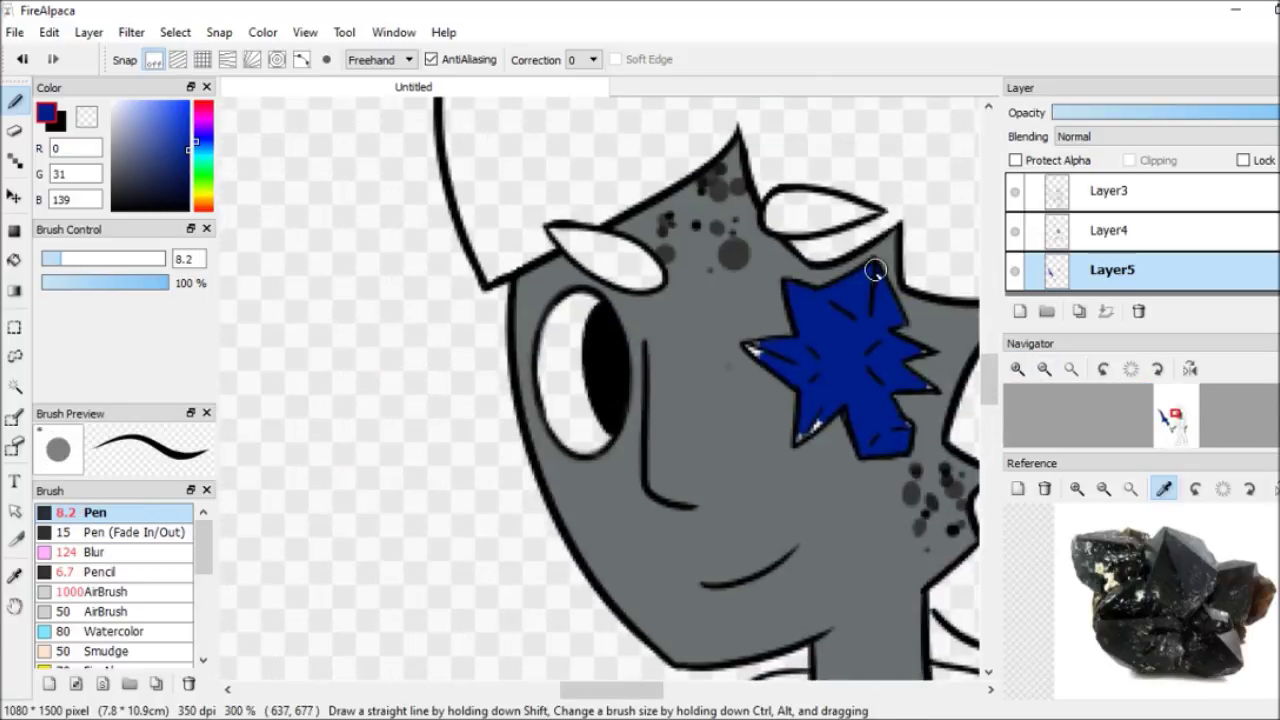
{"action": "scroll", "coordinate": [700, 400], "scroll_direction": "down", "scroll_amount": 10}
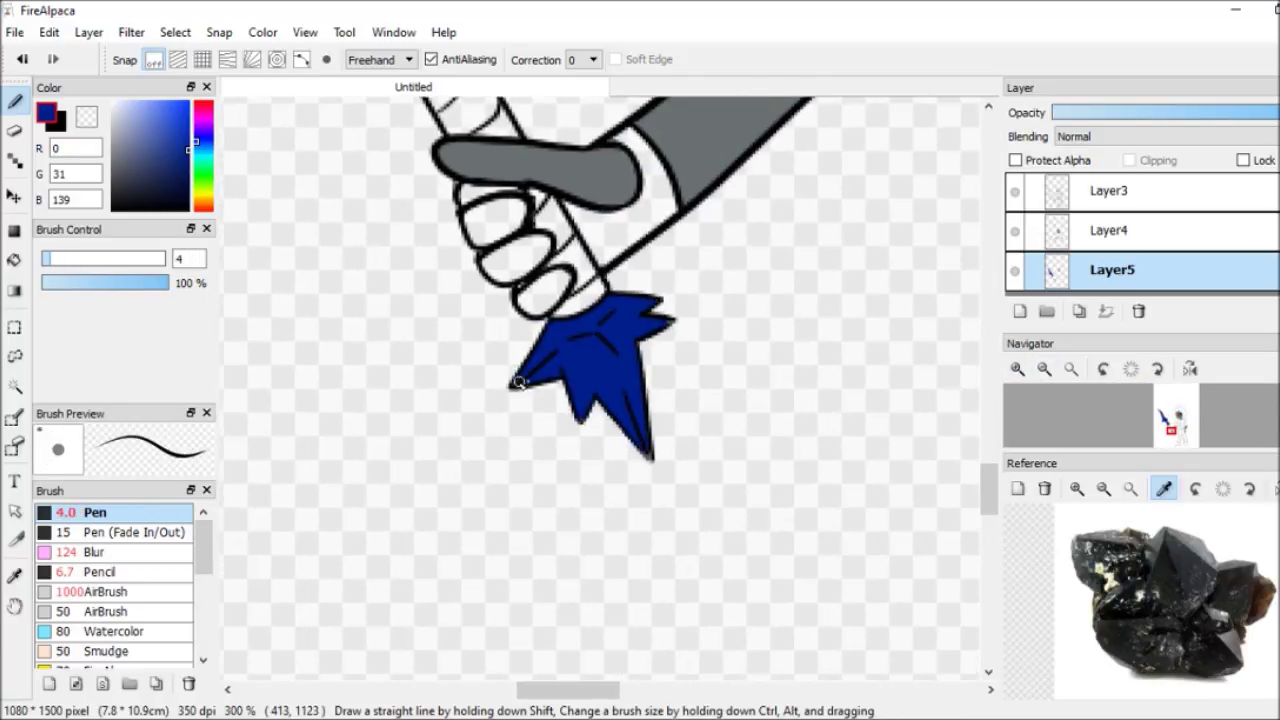
{"action": "scroll", "coordinate": [518, 382], "scroll_direction": "up", "scroll_amount": 8}
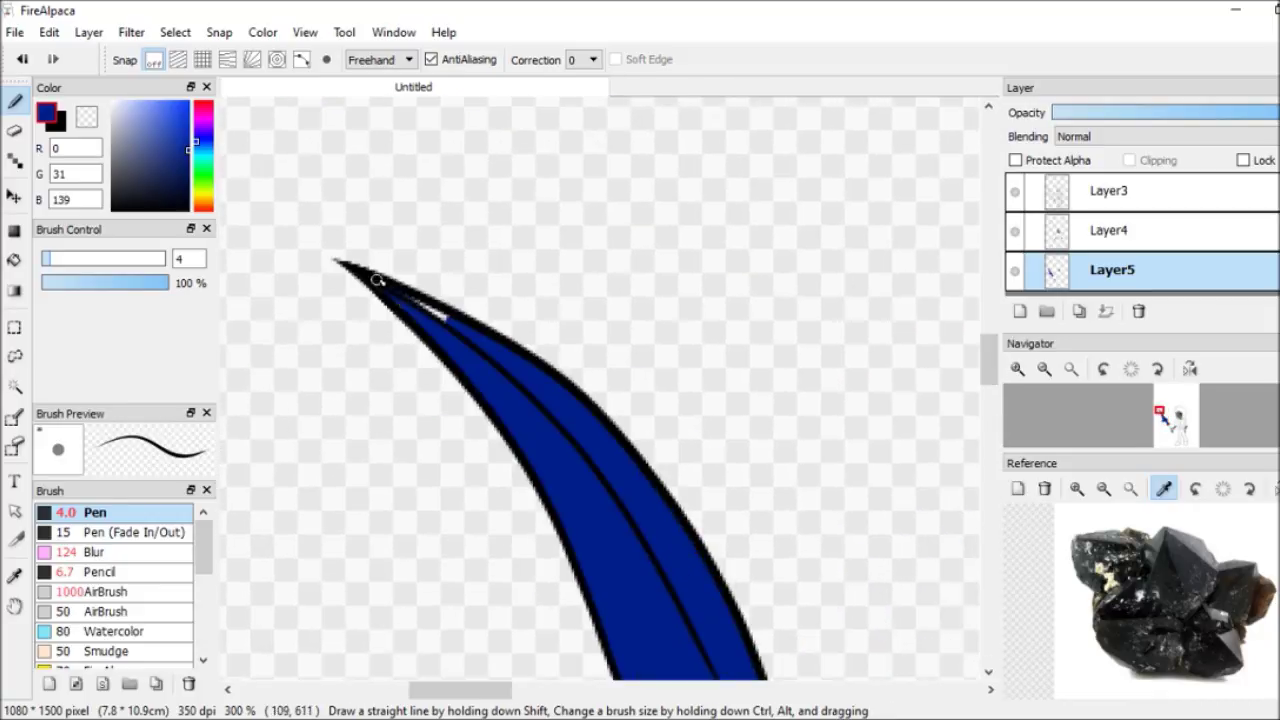
Protect Layer5's alpha and repaint the sword and face gem near-black (33, 35, 34) with a size 37 Pen
{"action": "left_click", "coordinate": [1044, 369]}
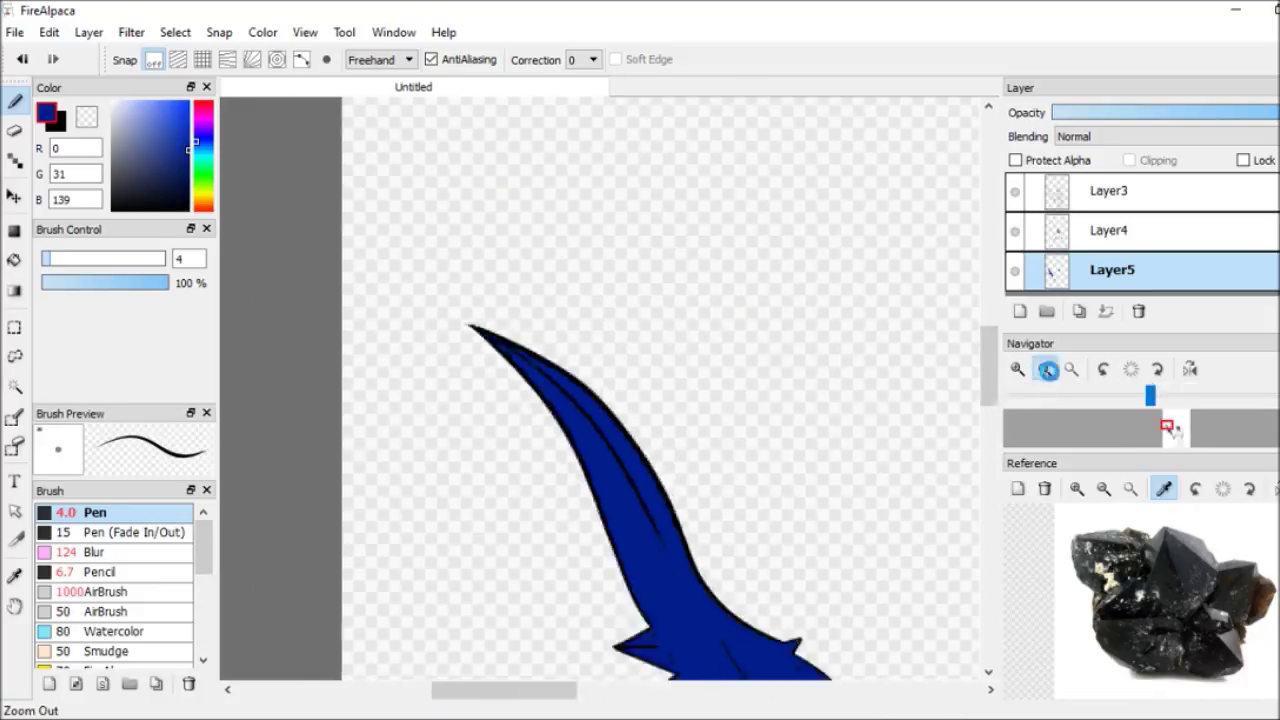
{"action": "left_click", "coordinate": [1044, 369]}
{"action": "left_click", "coordinate": [1015, 160]}
{"action": "left_click_drag", "start_coordinate": [430, 260], "coordinate": [571, 586]}
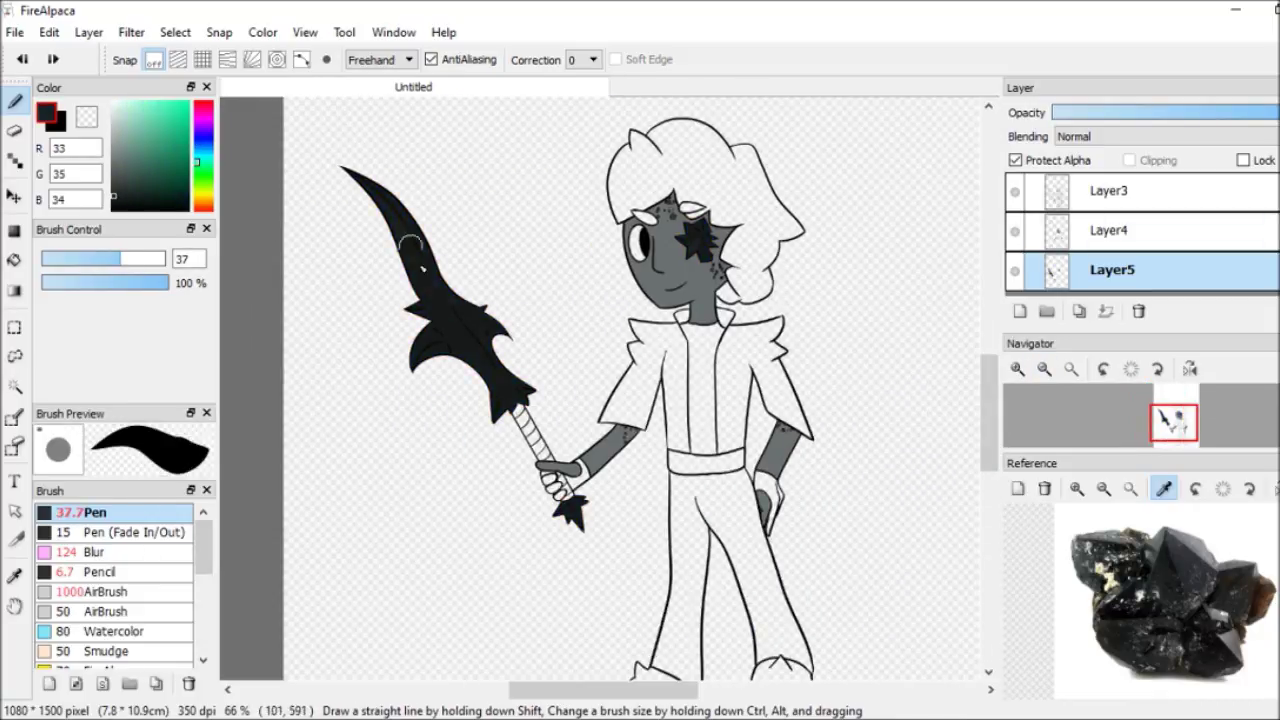
Add grey (79, 80, 79) Pen highlights to the sword and face gem and soften them with the Blur brush
{"action": "left_click", "coordinate": [686, 213], "text": "alt"}
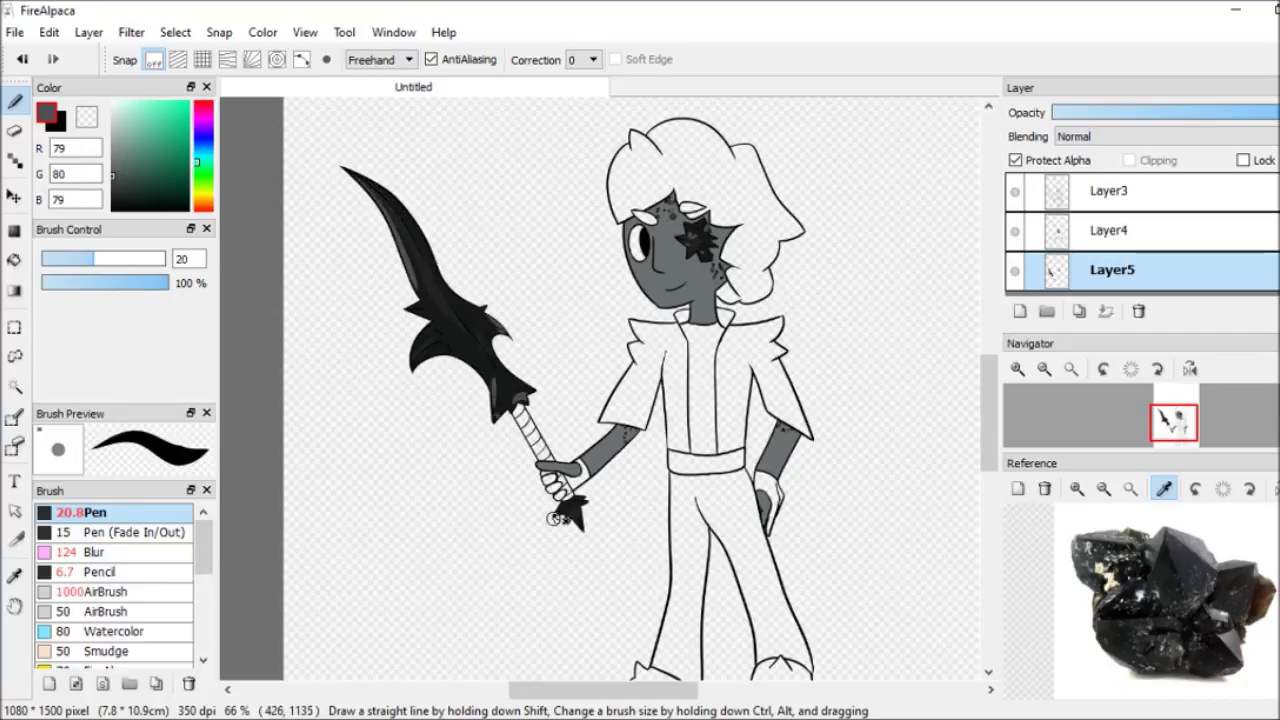
{"action": "left_click", "coordinate": [94, 552]}
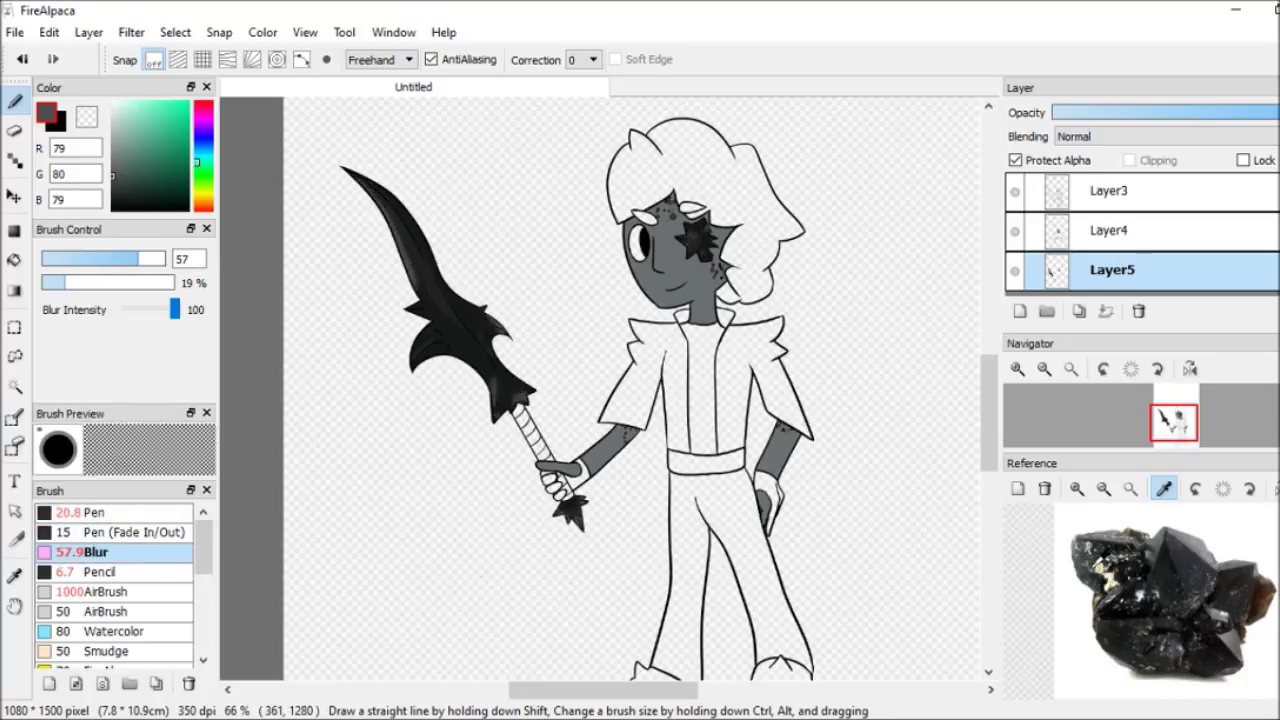
Dab tan (213, 190, 146) specks from the reference photo onto the face gem and blur them
{"action": "scroll", "coordinate": [585, 460], "scroll_direction": "up", "scroll_amount": 4}
{"action": "left_click", "coordinate": [95, 512]}
{"action": "left_click", "coordinate": [805, 280], "text": "alt"}
{"action": "left_click", "coordinate": [1092, 562]}
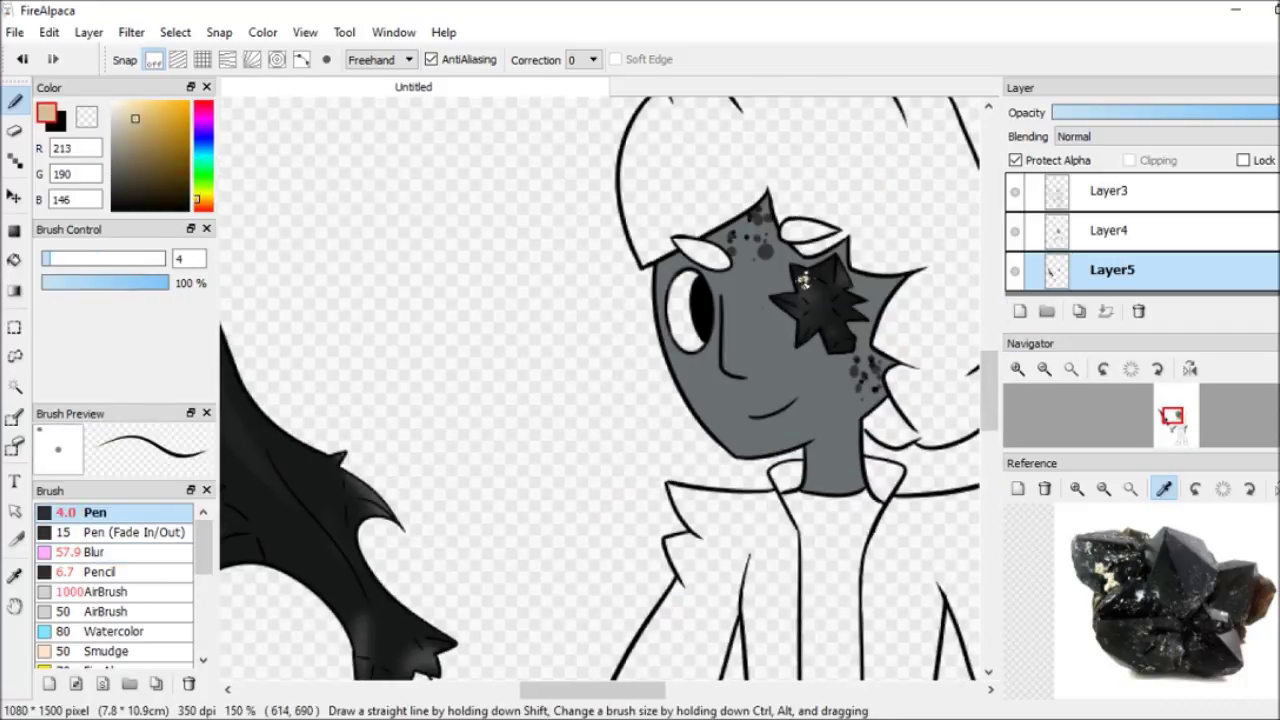
{"action": "left_click", "coordinate": [94, 552]}
{"action": "left_click_drag", "start_coordinate": [728, 658], "coordinate": [870, 420]}
Paint tan and pale yellow patches sampled from the reference onto the blade's base and the pommel, and blur them
{"action": "left_click", "coordinate": [95, 512]}
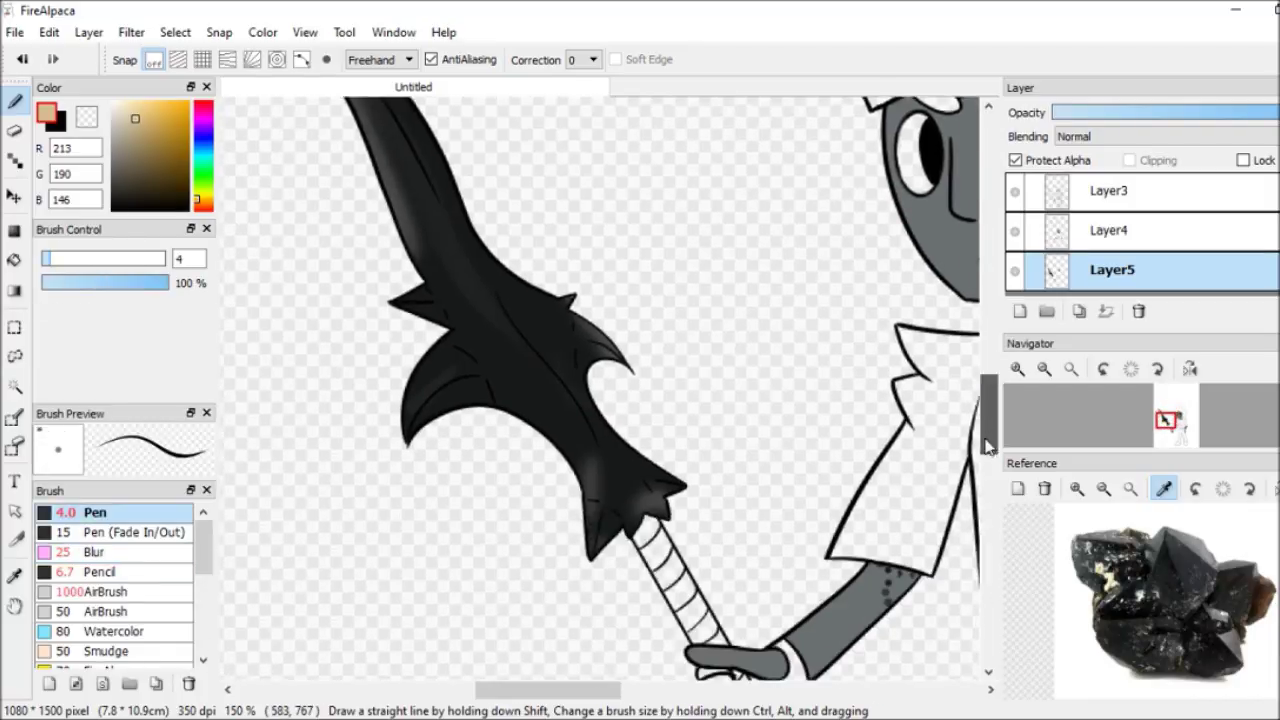
{"action": "left_click_drag", "start_coordinate": [600, 480], "coordinate": [690, 360]}
{"action": "left_click", "coordinate": [785, 540], "text": "alt"}
{"action": "left_click", "coordinate": [1137, 583], "text": "alt"}
{"action": "left_click_drag", "start_coordinate": [595, 305], "coordinate": [605, 318]}
{"action": "left_click_drag", "start_coordinate": [765, 528], "coordinate": [780, 538]}
{"action": "left_click", "coordinate": [1111, 565], "text": "alt"}
{"action": "left_click", "coordinate": [94, 552]}
{"action": "left_click_drag", "start_coordinate": [590, 300], "coordinate": [608, 325]}
Add a layer above Layer5 and bucket-fill the hair, eyebrows and sword grip dark blue (0, 25, 142)
{"action": "scroll", "coordinate": [628, 490], "scroll_direction": "down", "scroll_amount": 5}
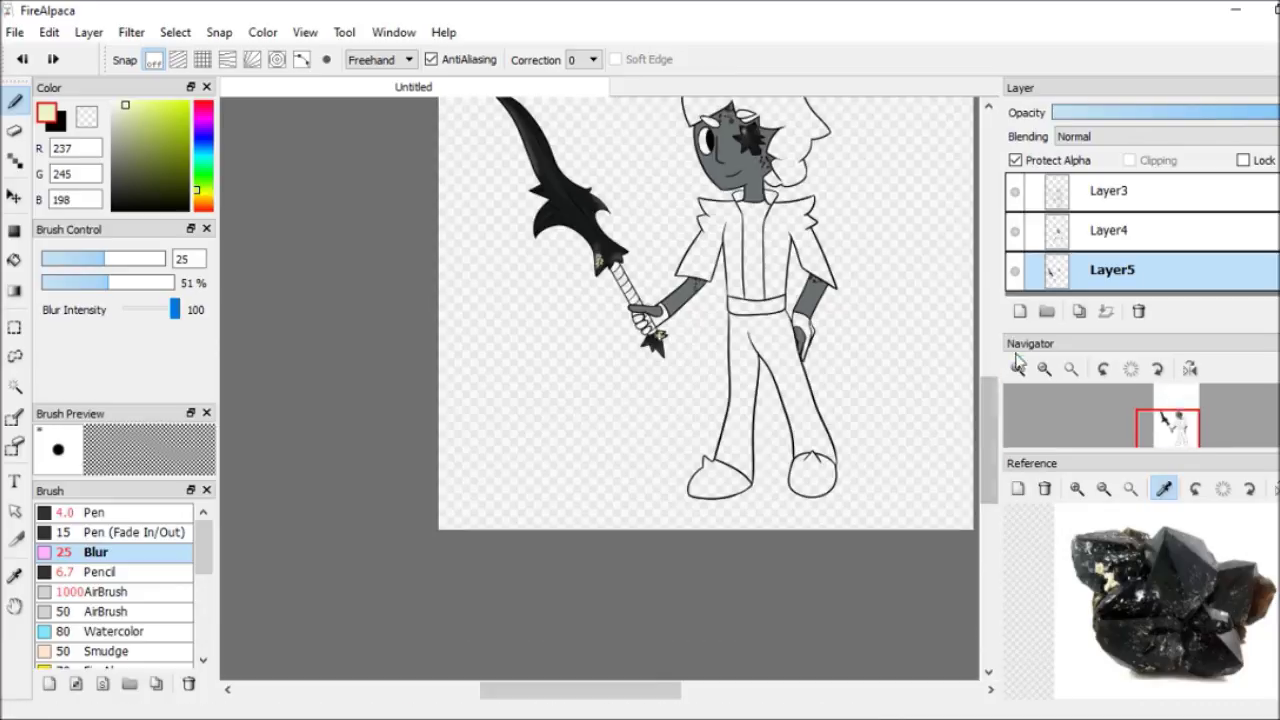
{"action": "scroll", "coordinate": [628, 490], "scroll_direction": "up", "scroll_amount": 3}
{"action": "scroll", "coordinate": [628, 490], "scroll_direction": "down", "scroll_amount": 2}
{"action": "scroll", "coordinate": [617, 708], "scroll_direction": "right", "scroll_amount": 1}
{"action": "left_click", "coordinate": [1020, 311]}
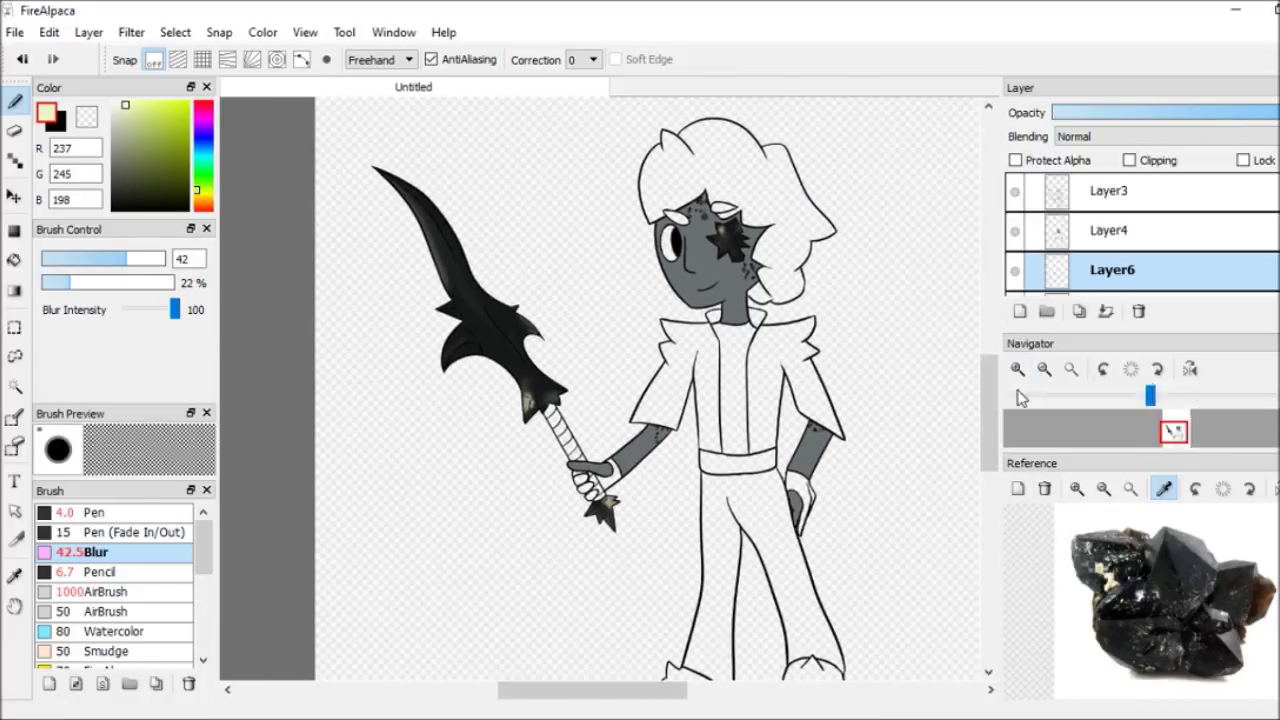
{"action": "left_click", "coordinate": [14, 260]}
{"action": "left_click", "coordinate": [720, 205]}
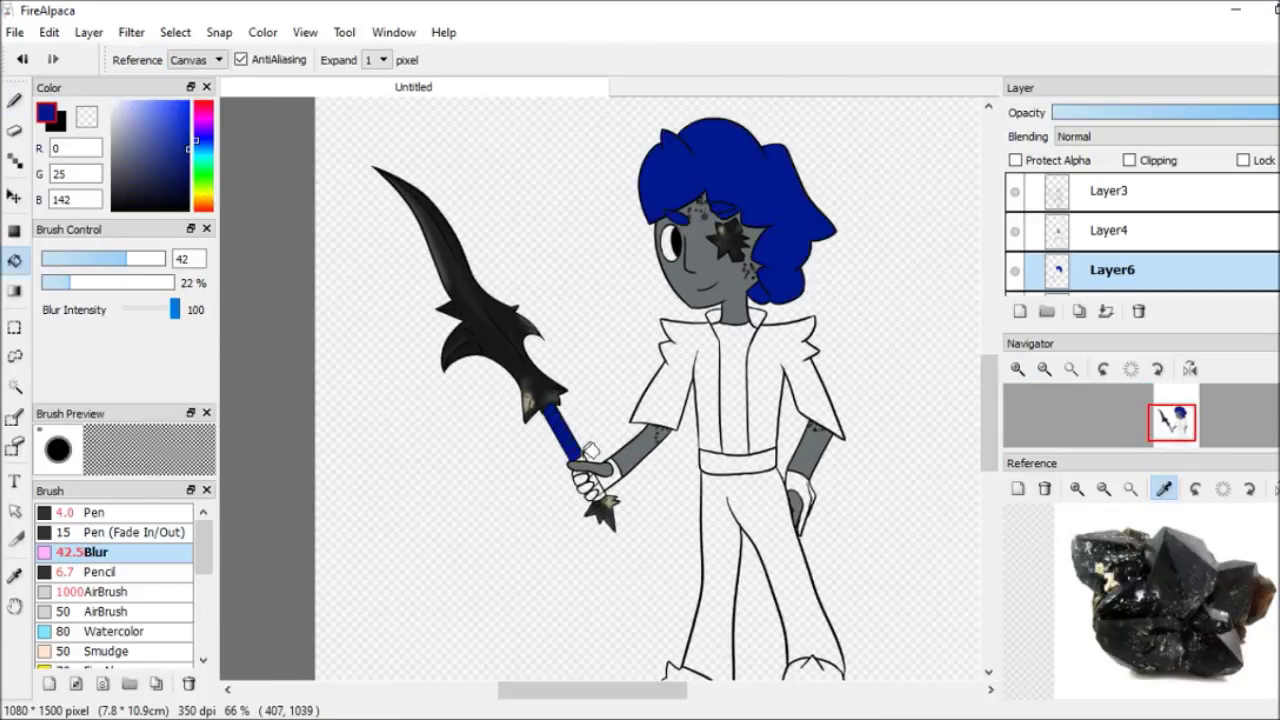
Cover the unfilled gaps in the hair, eyebrows and sword grip on Layer6 with a size 4 Pen
{"action": "key", "text": "b"}
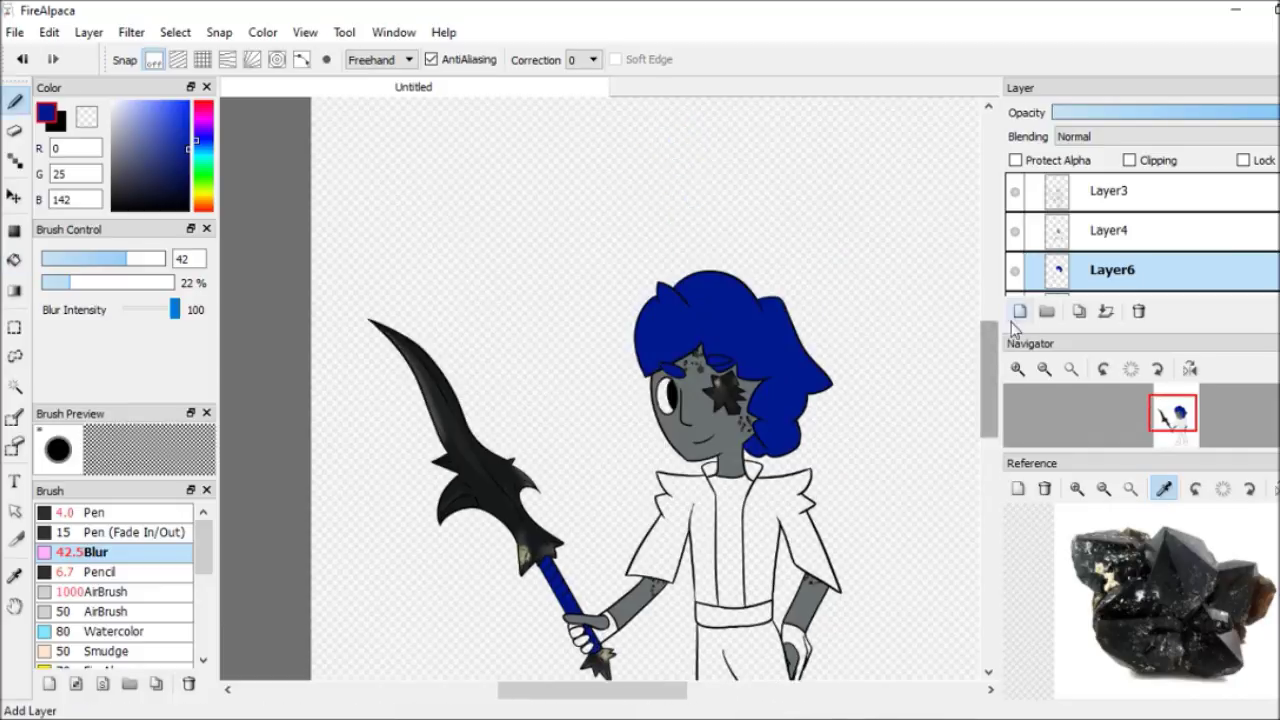
{"action": "left_click", "coordinate": [94, 512]}
{"action": "scroll", "coordinate": [484, 293], "scroll_direction": "up", "scroll_amount": 4}
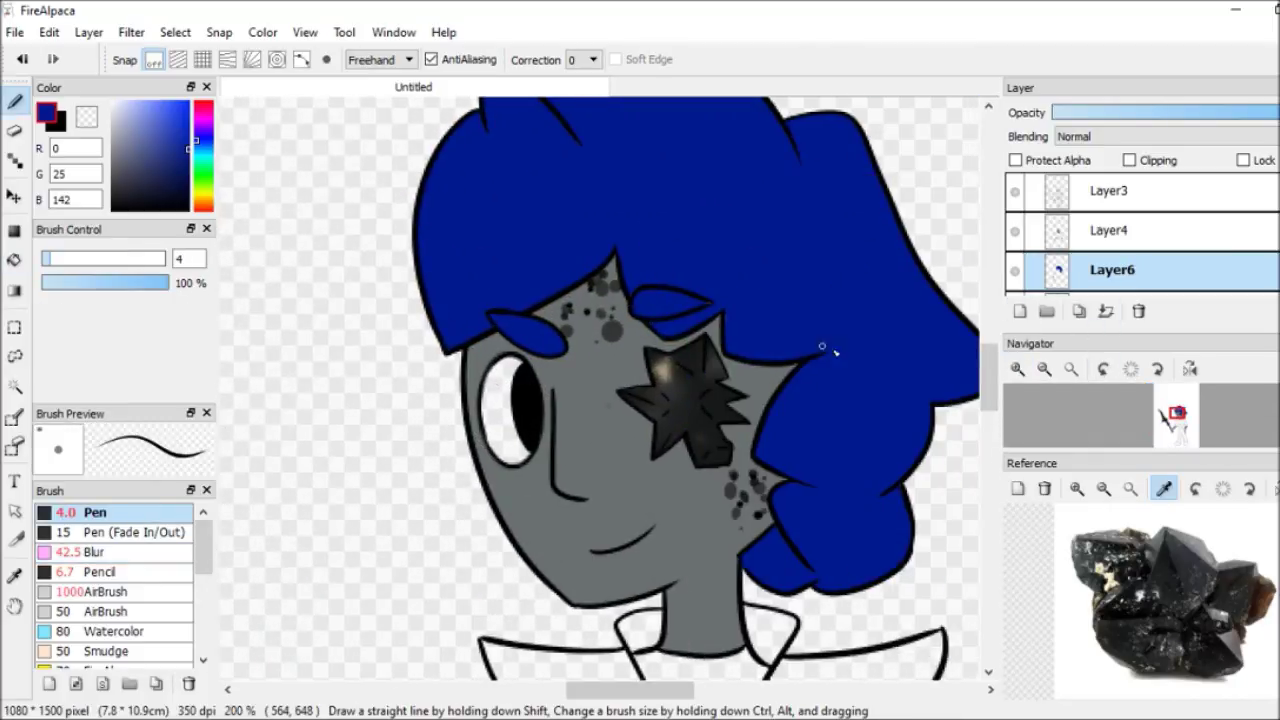
{"action": "scroll", "coordinate": [776, 316], "scroll_direction": "down", "scroll_amount": 7}
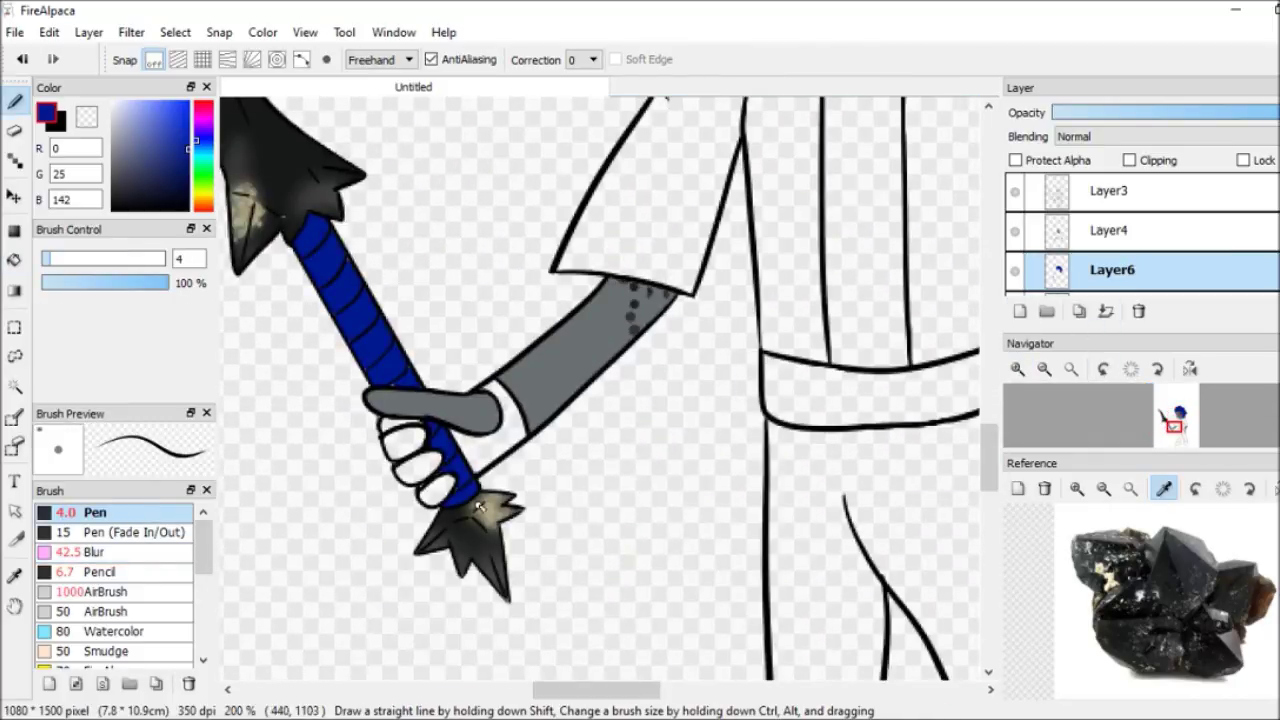
{"action": "scroll", "coordinate": [580, 266], "scroll_direction": "left", "scroll_amount": 2}
Protect Layer6's alpha and repaint the hair, eyebrows and sword grip near-black (14, 14, 14) with a size 355 Pen
{"action": "left_click", "coordinate": [1015, 160]}
{"action": "left_click", "coordinate": [1044, 369]}
{"action": "left_click", "coordinate": [1044, 369]}
{"action": "left_click", "coordinate": [58, 124]}
{"action": "left_click_drag", "start_coordinate": [45, 259], "coordinate": [168, 262]}
{"action": "left_click_drag", "start_coordinate": [700, 370], "coordinate": [585, 560]}
Sample a grey from the reference photo, stroke a highlight along the sword grip and blur it
{"action": "scroll", "coordinate": [700, 450], "scroll_direction": "down", "scroll_amount": 3}
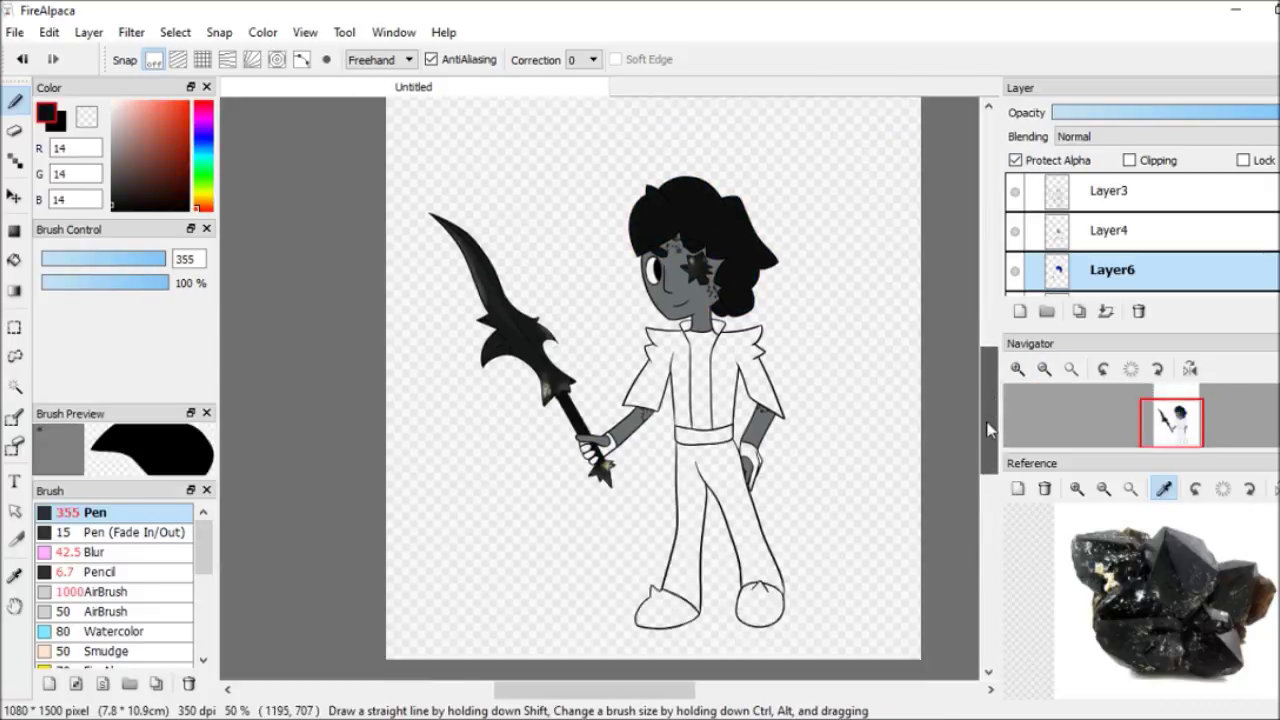
{"action": "left_click", "coordinate": [1196, 530]}
{"action": "left_click_drag", "start_coordinate": [636, 413], "coordinate": [625, 448]}
{"action": "scroll", "coordinate": [628, 392], "scroll_direction": "up", "scroll_amount": 1}
{"action": "left_click", "coordinate": [80, 552]}
Paint grey (132, 137, 140) highlights along the hair edges with a size 26 Pen and blur them at size 92
{"action": "left_click", "coordinate": [80, 512]}
{"action": "scroll", "coordinate": [700, 300], "scroll_direction": "up", "scroll_amount": 1}
{"action": "left_click_drag", "start_coordinate": [696, 208], "coordinate": [714, 238]}
{"action": "left_click_drag", "start_coordinate": [762, 196], "coordinate": [850, 262]}
{"action": "left_click_drag", "start_coordinate": [872, 230], "coordinate": [956, 348]}
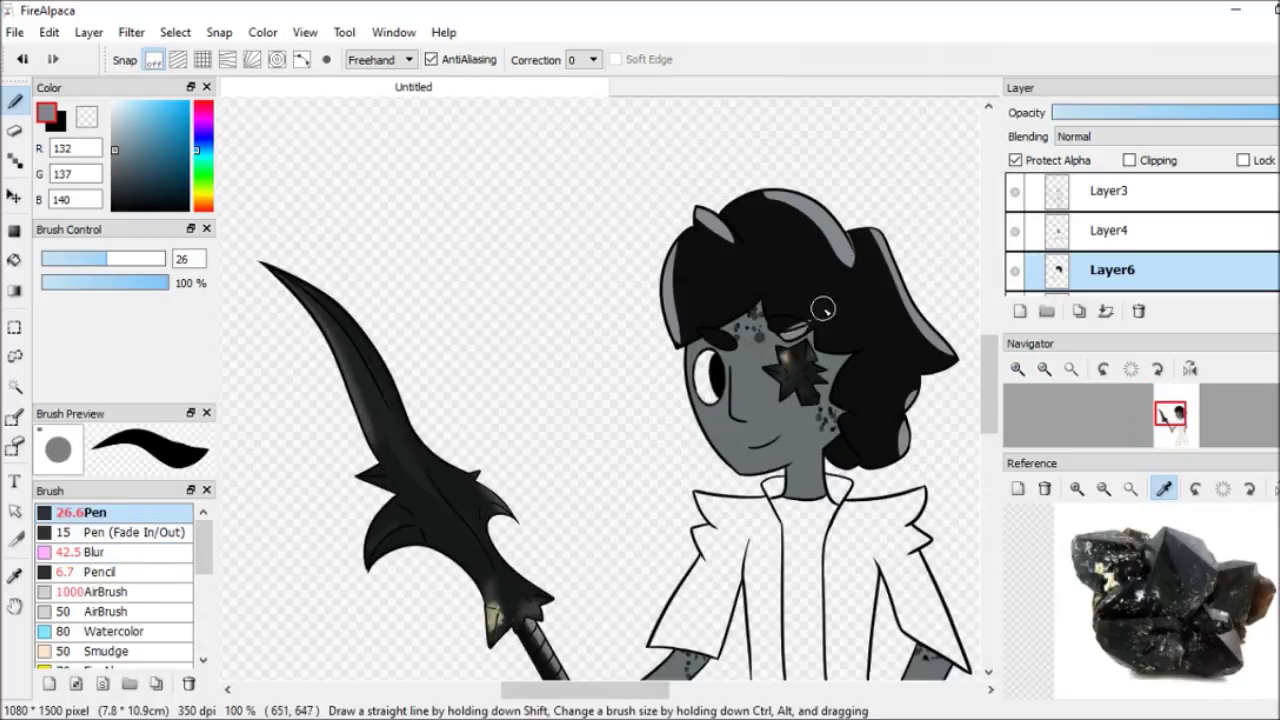
{"action": "left_click", "coordinate": [80, 552]}
{"action": "left_click_drag", "start_coordinate": [770, 200], "coordinate": [880, 260]}
{"action": "mouse_move", "coordinate": [820, 230]}
{"action": "left_mouse_down"}
{"action": "mouse_move", "coordinate": [940, 350]}
{"action": "mouse_move", "coordinate": [830, 240]}
{"action": "left_mouse_up"}
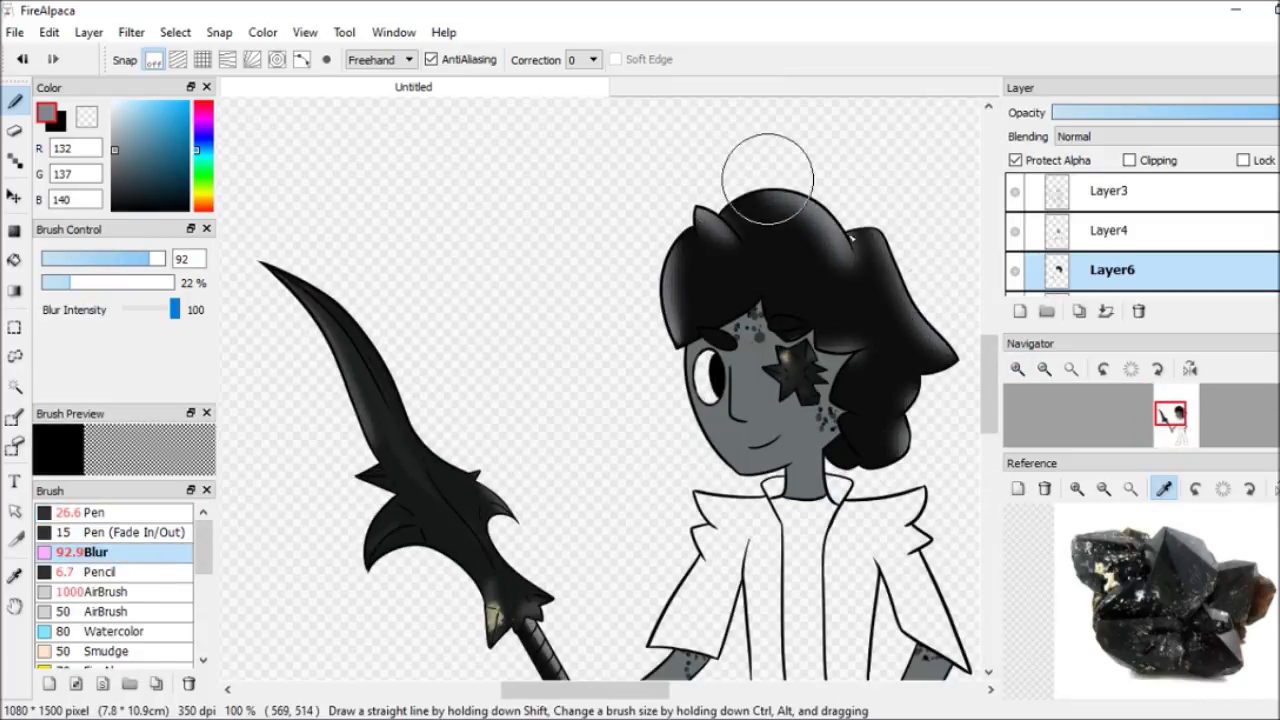
Add a layer beneath Layer6 and fill the eye white and the shirt front dark blue (0, 25, 144)
{"action": "scroll", "coordinate": [782, 260], "scroll_direction": "down", "scroll_amount": 2}
{"action": "left_click", "coordinate": [1019, 311]}
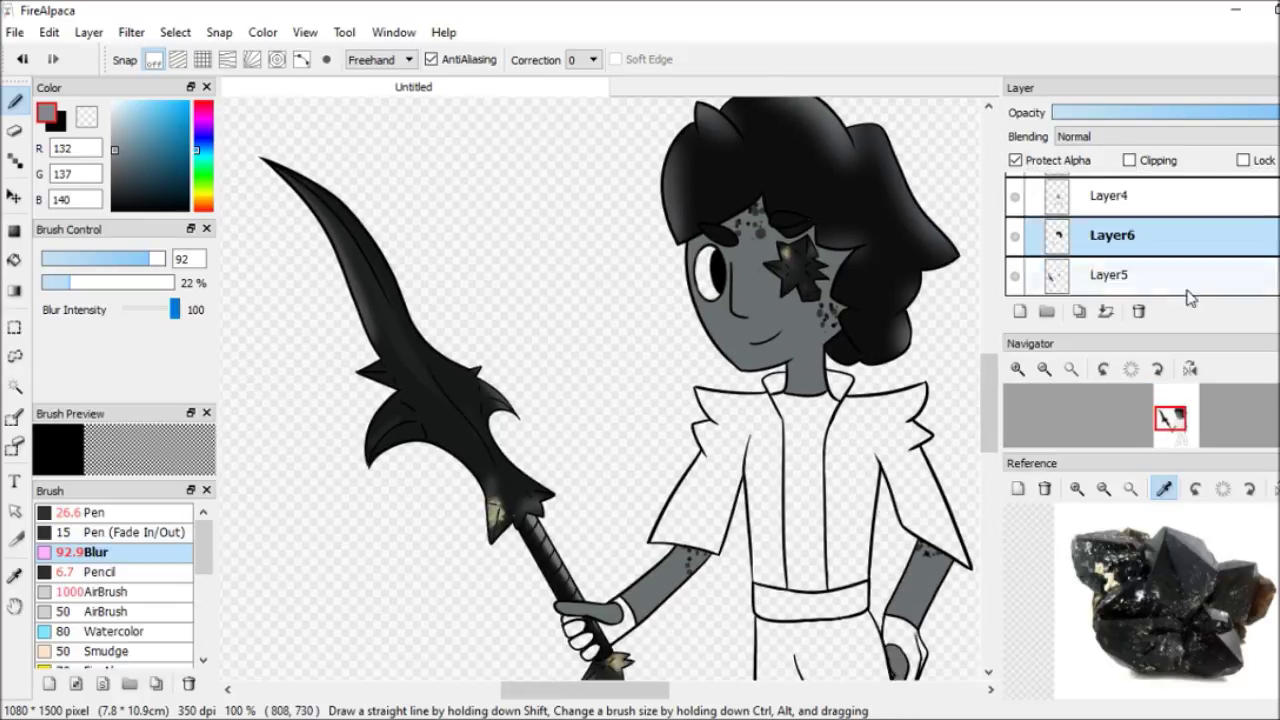
{"action": "left_click", "coordinate": [196, 140]}
{"action": "left_click", "coordinate": [187, 147]}
{"action": "left_click", "coordinate": [80, 512]}
{"action": "left_click_drag", "start_coordinate": [704, 262], "coordinate": [713, 289]}
{"action": "key", "text": "g"}
{"action": "left_click", "coordinate": [806, 490]}
{"action": "scroll", "coordinate": [600, 400], "scroll_direction": "down", "scroll_amount": 3}
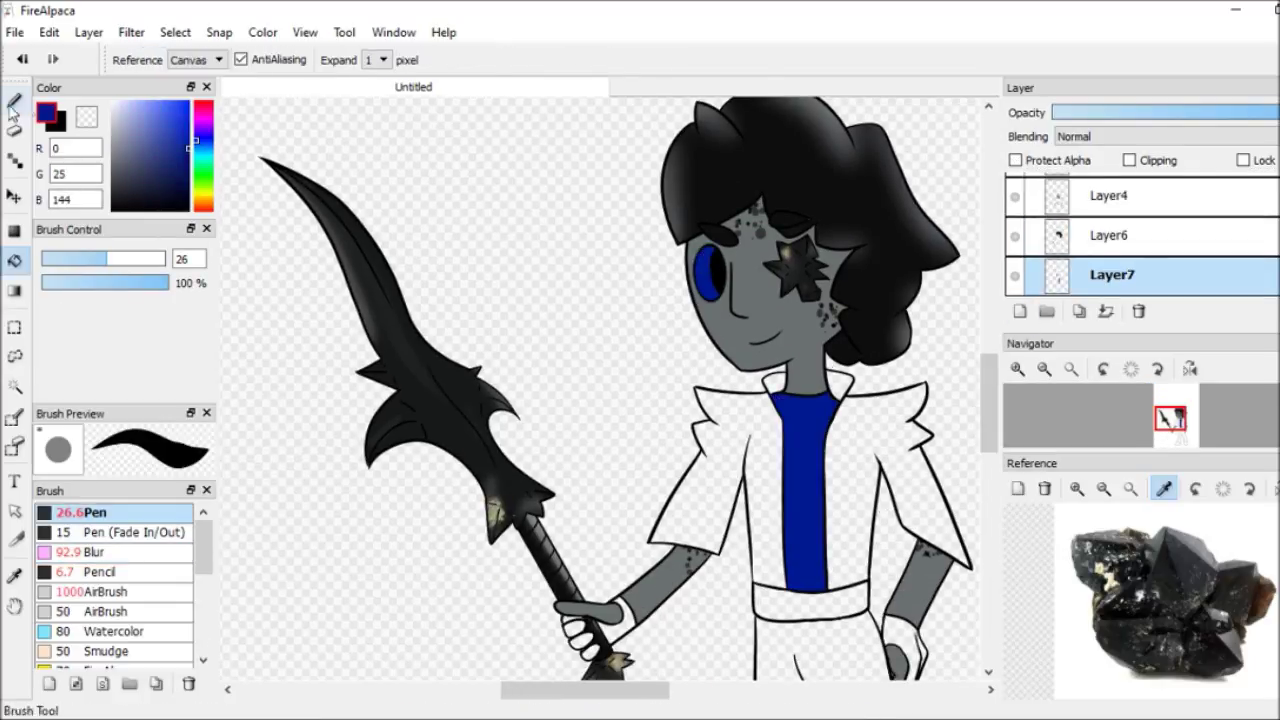
Protect Layer7's alpha and repaint the eye and shirt front white with a size 105 Pen
{"action": "key", "text": "b"}
{"action": "left_click", "coordinate": [1015, 160]}
{"action": "left_click", "coordinate": [116, 104]}
{"action": "left_click_drag", "start_coordinate": [530, 262], "coordinate": [553, 270]}
{"action": "left_click_drag", "start_coordinate": [585, 380], "coordinate": [595, 490]}
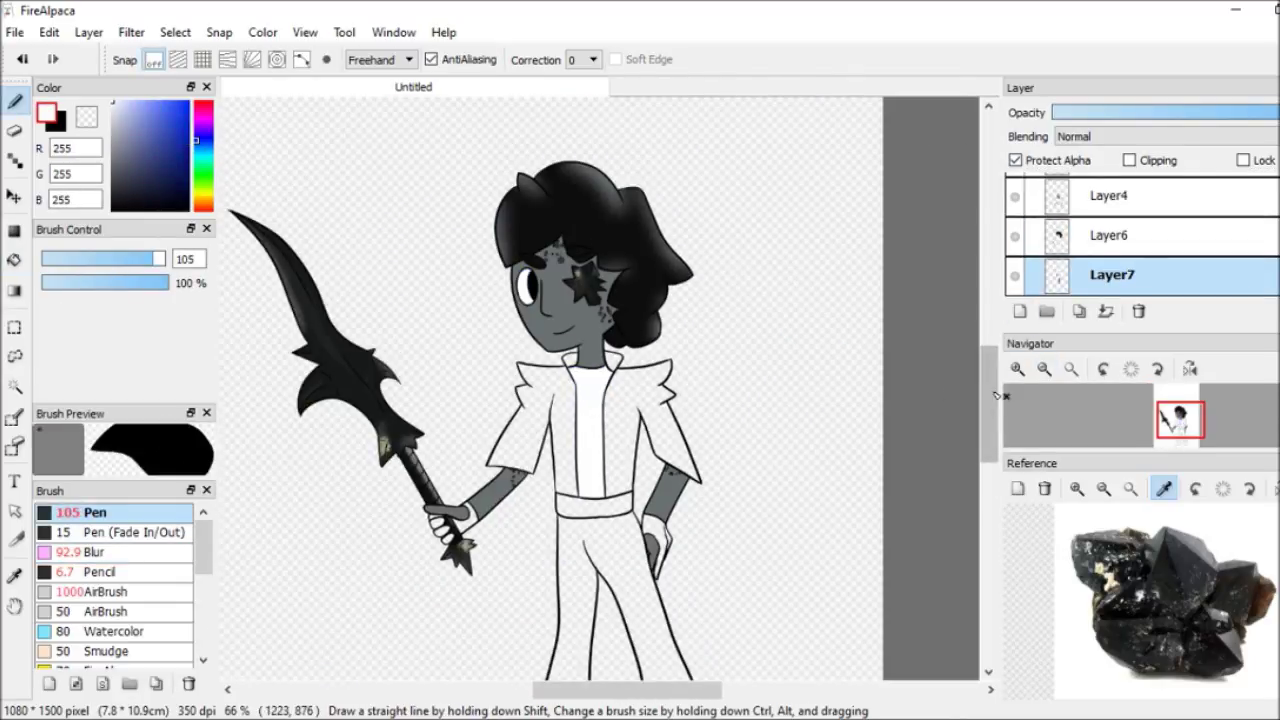
Shade the shirt front light grey (219, 219, 219) and soften the shading with a size 140 Blur brush
{"action": "scroll", "coordinate": [600, 420], "scroll_direction": "down", "scroll_amount": 1}
{"action": "left_click", "coordinate": [95, 552]}
{"action": "left_click_drag", "start_coordinate": [600, 340], "coordinate": [605, 517]}
Add a layer beneath Layer7 and bucket-fill the jacket and gloves dark blue (0, 25, 144)
{"action": "left_click", "coordinate": [1019, 311]}
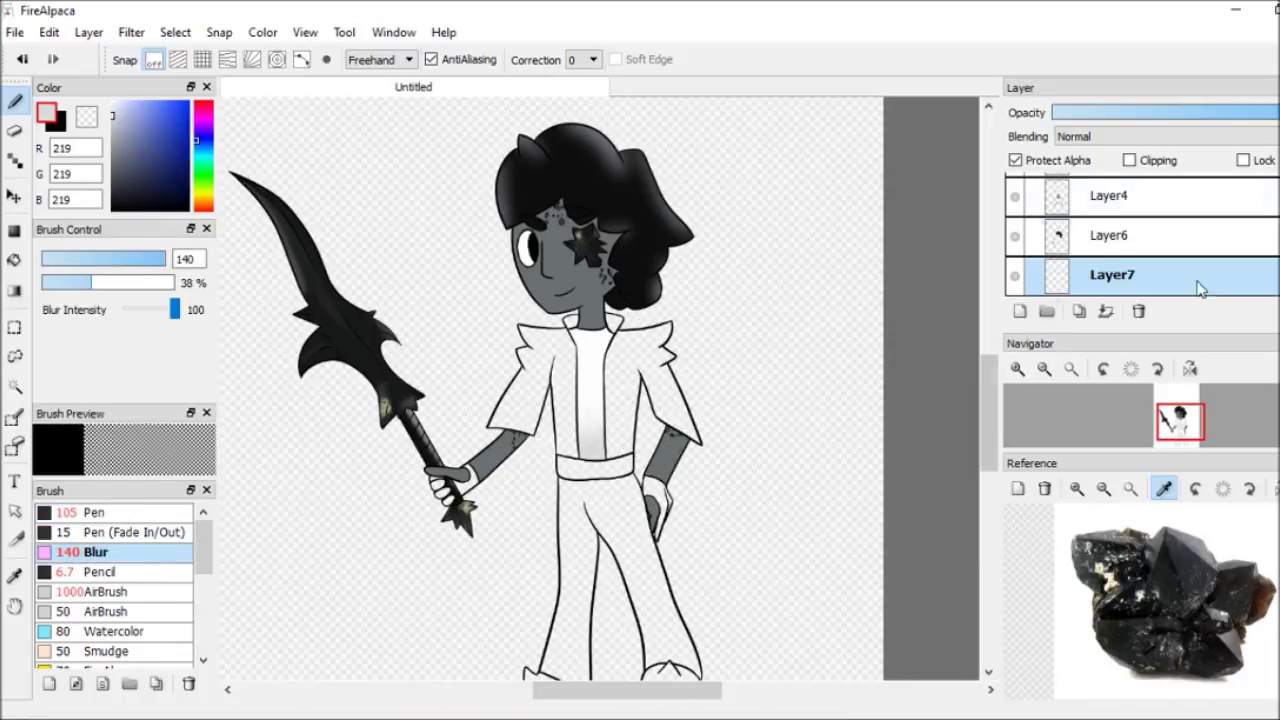
{"action": "left_click", "coordinate": [14, 260]}
{"action": "left_click", "coordinate": [187, 147]}
{"action": "left_click", "coordinate": [530, 390]}
{"action": "left_click", "coordinate": [670, 395]}
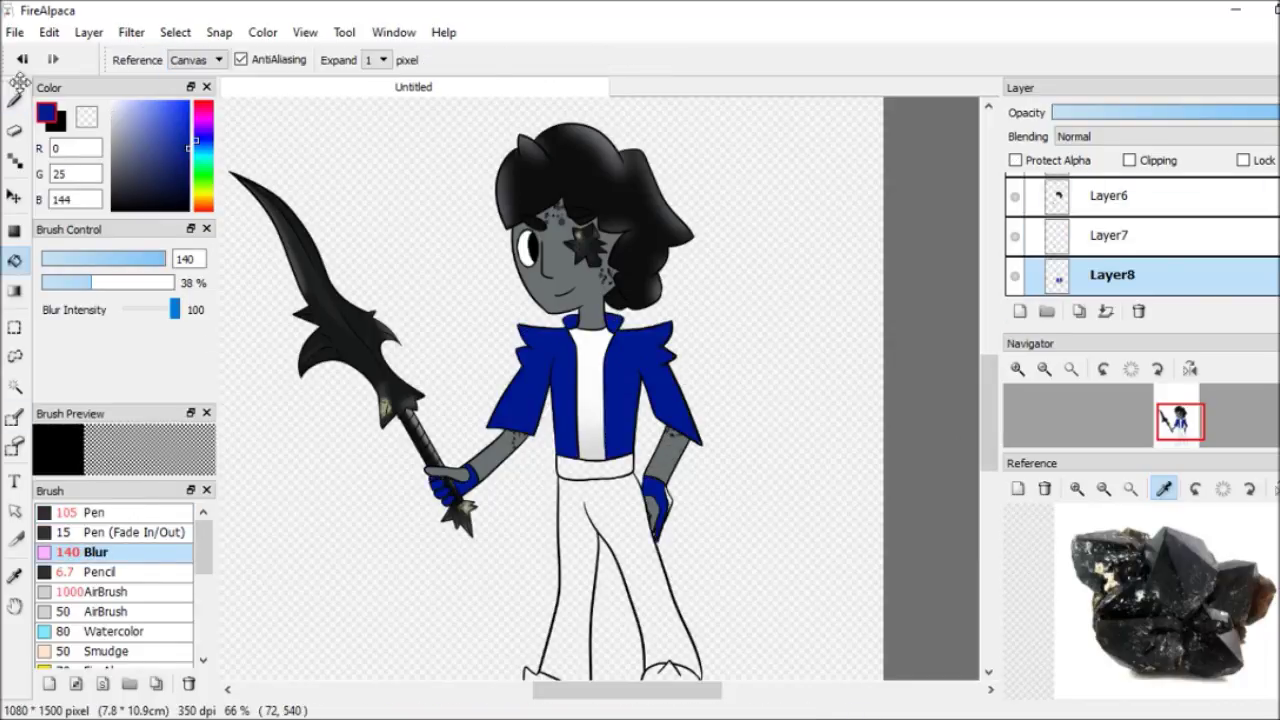
Cover the unfilled corners of the jacket and gloves on Layer8 with a size 5.6 Pen
{"action": "left_click", "coordinate": [14, 100]}
{"action": "scroll", "coordinate": [600, 400], "scroll_direction": "up", "scroll_amount": 4}
{"action": "left_click", "coordinate": [95, 512]}
{"action": "scroll", "coordinate": [600, 400], "scroll_direction": "down", "scroll_amount": 1}
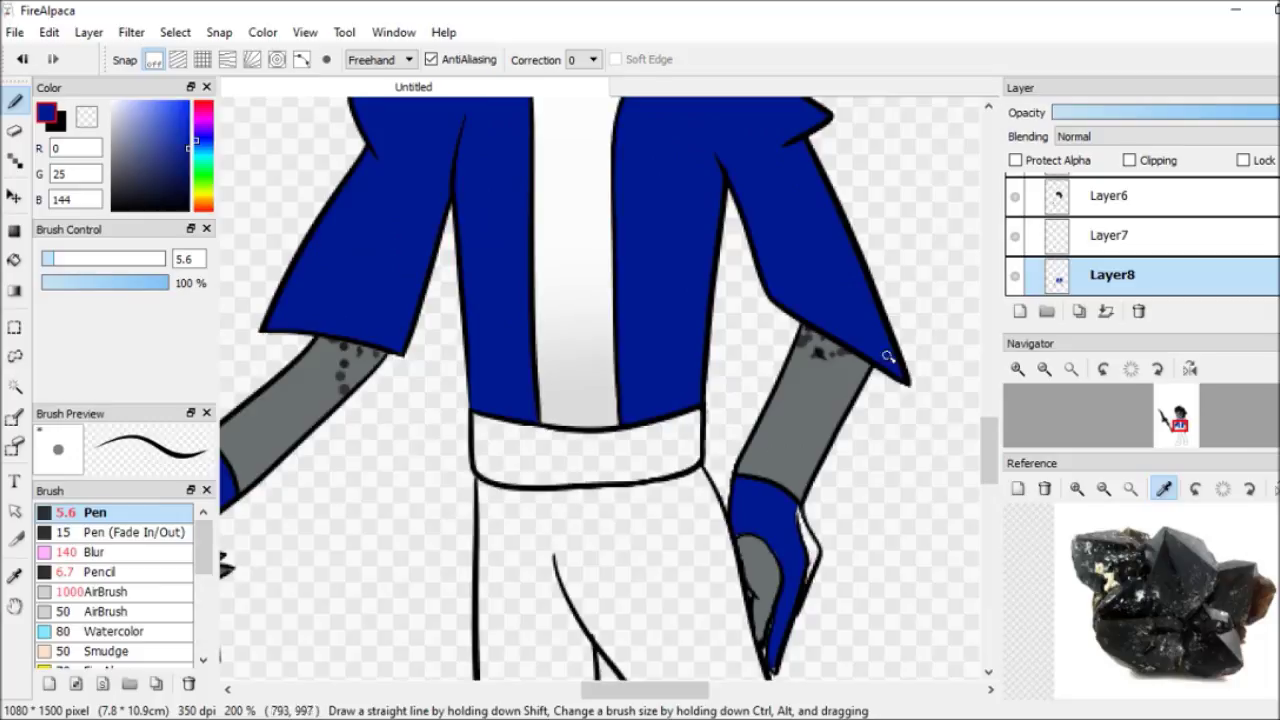
{"action": "scroll", "coordinate": [476, 477], "scroll_direction": "left", "scroll_amount": 5}
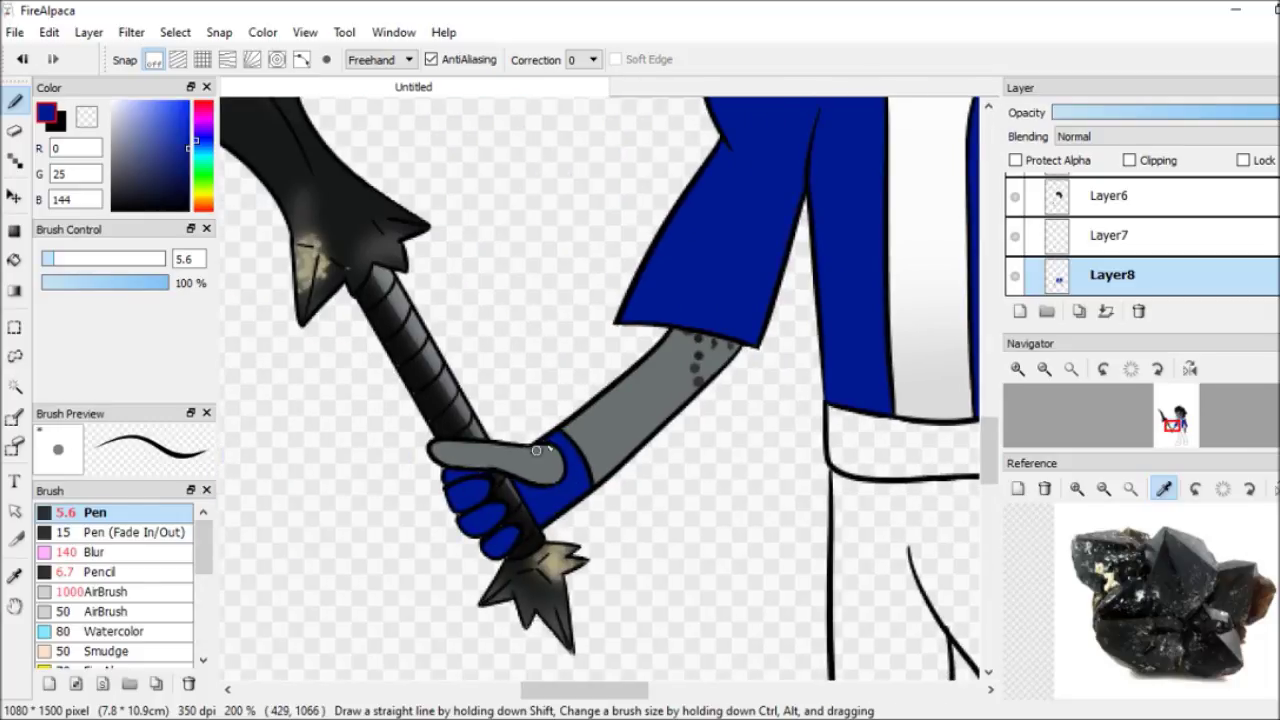
Protect Layer8's alpha and repaint the jacket and gloves near-black with a large Pen
{"action": "scroll", "coordinate": [543, 446], "scroll_direction": "right", "scroll_amount": 5}
{"action": "scroll", "coordinate": [600, 400], "scroll_direction": "down", "scroll_amount": 3}
{"action": "left_click", "coordinate": [1015, 160]}
{"action": "left_click", "coordinate": [138, 108]}
{"action": "left_click_drag", "start_coordinate": [103, 259], "coordinate": [165, 259]}
{"action": "mouse_move", "coordinate": [650, 300]}
{"action": "left_mouse_down"}
{"action": "mouse_move", "coordinate": [507, 437]}
{"action": "mouse_move", "coordinate": [771, 443]}
{"action": "left_mouse_up"}
Stroke dark grey (40, 49, 48) accents on the jacket and gloves with a size 36 Pen and blur them
{"action": "left_click", "coordinate": [150, 180]}
{"action": "left_click", "coordinate": [122, 190]}
{"action": "mouse_move", "coordinate": [600, 300]}
{"action": "left_mouse_down"}
{"action": "mouse_move", "coordinate": [749, 274]}
{"action": "mouse_move", "coordinate": [700, 440]}
{"action": "left_mouse_up"}
{"action": "left_click_drag", "start_coordinate": [165, 259], "coordinate": [118, 259]}
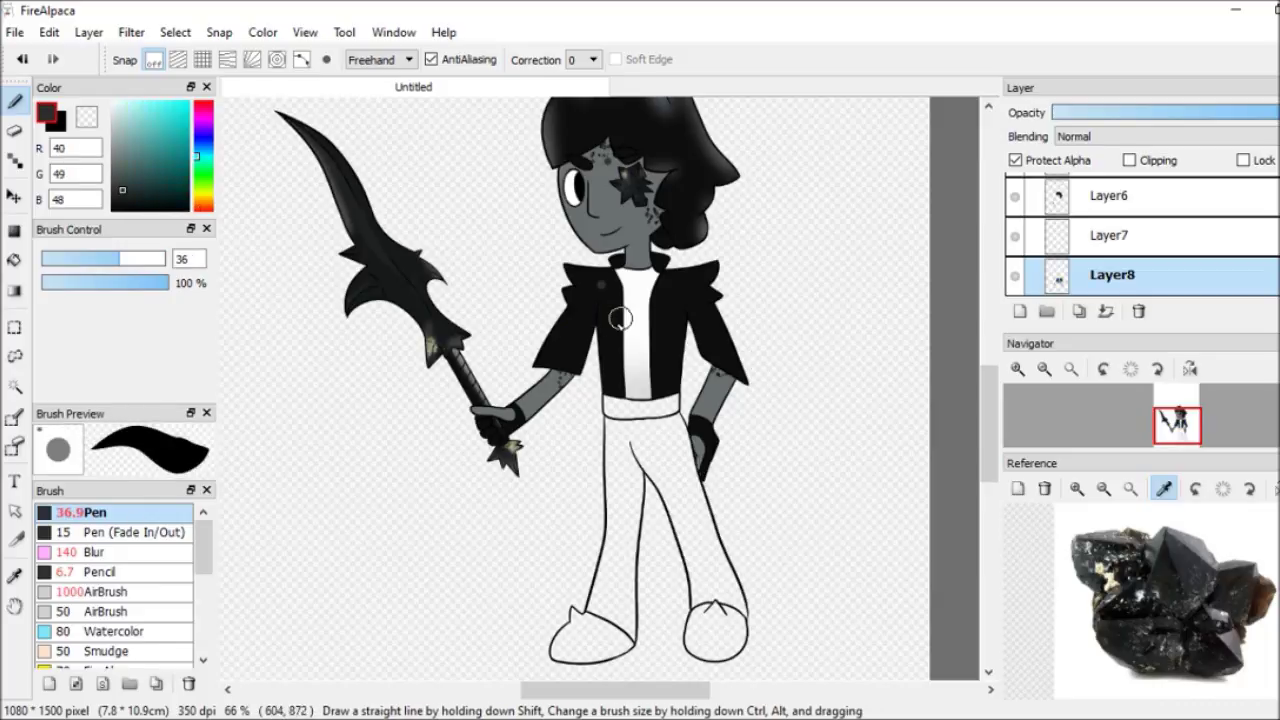
{"action": "left_click", "coordinate": [95, 552]}
{"action": "left_click_drag", "start_coordinate": [623, 377], "coordinate": [571, 437]}
Add a layer beneath Layer8 and color the belt dark blue (0, 16, 135)
{"action": "scroll", "coordinate": [1140, 235], "scroll_direction": "down", "scroll_amount": 1}
{"action": "left_click", "coordinate": [1019, 311]}
{"action": "scroll", "coordinate": [600, 400], "scroll_direction": "up", "scroll_amount": 3}
{"action": "left_click", "coordinate": [150, 180]}
{"action": "left_click_drag", "start_coordinate": [615, 262], "coordinate": [775, 262]}
{"action": "left_click", "coordinate": [80, 512]}
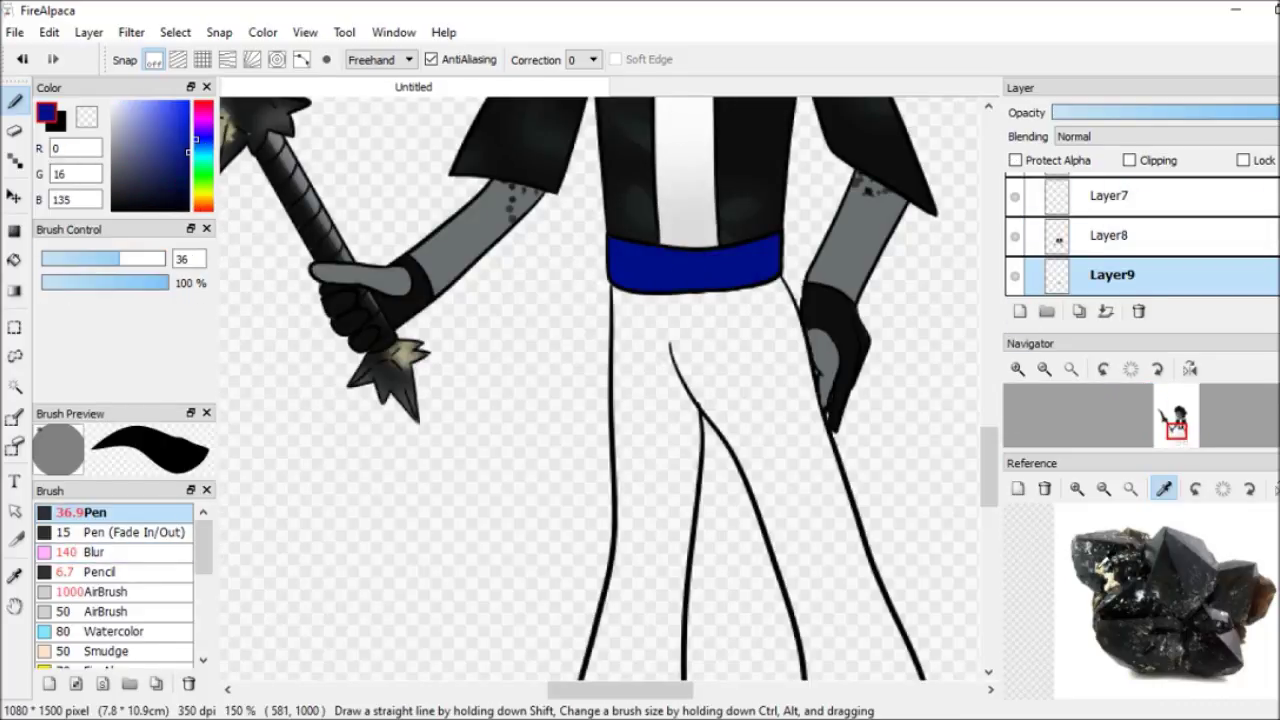
Repaint the belt on Layer9 pale yellow
{"action": "left_click", "coordinate": [203, 197]}
{"action": "left_click", "coordinate": [134, 106]}
{"action": "left_click_drag", "start_coordinate": [615, 262], "coordinate": [775, 262]}
Add a layer beneath Layer9 and bucket-fill the trousers
{"action": "left_click", "coordinate": [1019, 311]}
{"action": "left_click", "coordinate": [14, 259]}
{"action": "left_click", "coordinate": [150, 180]}
{"action": "scroll", "coordinate": [600, 400], "scroll_direction": "down", "scroll_amount": 5}
{"action": "left_click", "coordinate": [650, 300]}
Repaint the trousers brown with darker patches using a large Pen and blend them with a size 140 Blur brush
{"action": "mouse_move", "coordinate": [88, 258]}
{"action": "left_mouse_down"}
{"action": "mouse_move", "coordinate": [50, 259]}
{"action": "mouse_move", "coordinate": [165, 259]}
{"action": "left_mouse_up"}
{"action": "scroll", "coordinate": [600, 400], "scroll_direction": "down", "scroll_amount": 3}
{"action": "left_click", "coordinate": [150, 180]}
{"action": "left_click_drag", "start_coordinate": [600, 300], "coordinate": [611, 429]}
{"action": "mouse_move", "coordinate": [630, 260]}
{"action": "left_mouse_down"}
{"action": "mouse_move", "coordinate": [700, 420]}
{"action": "mouse_move", "coordinate": [630, 450]}
{"action": "left_mouse_up"}
{"action": "left_click", "coordinate": [149, 178]}
{"action": "left_click", "coordinate": [95, 552]}
{"action": "left_click_drag", "start_coordinate": [608, 257], "coordinate": [587, 337]}
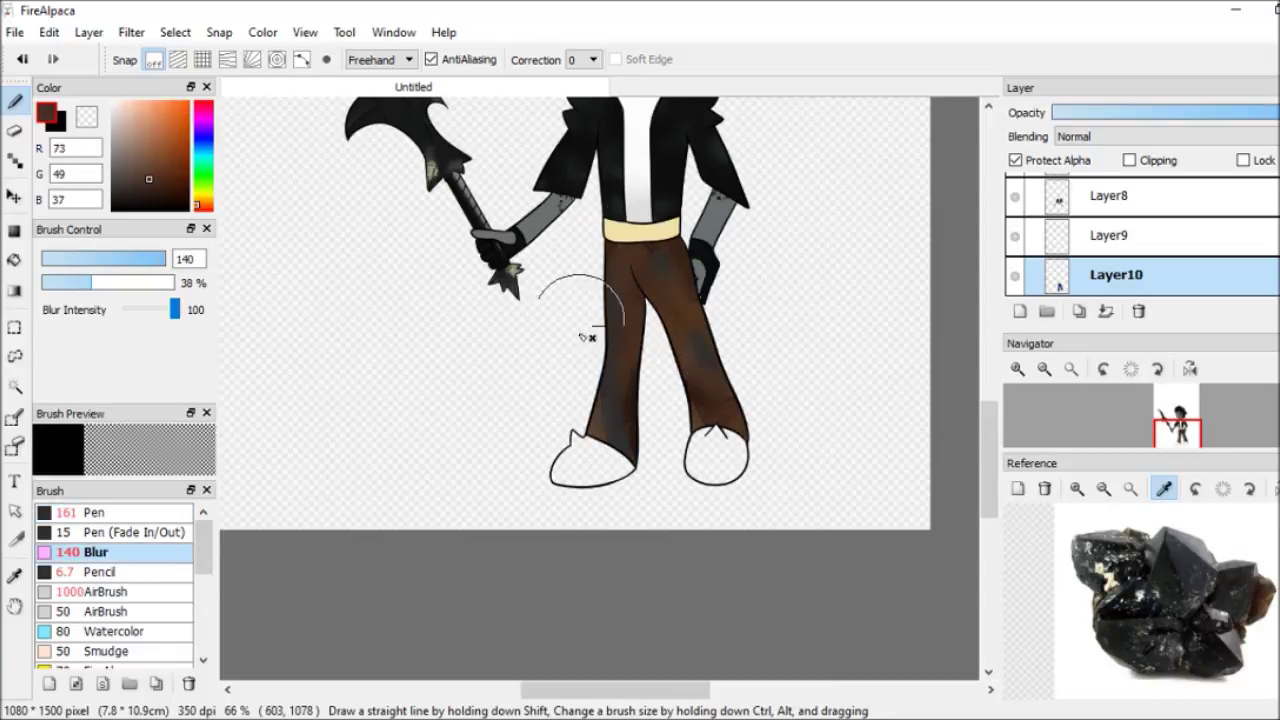
Darken the trousers on Layer10 with a size 1000 AirBrush at 7% in dark grey (37, 36, 32)
{"action": "left_click", "coordinate": [95, 591]}
{"action": "left_click", "coordinate": [119, 194]}
{"action": "left_click_drag", "start_coordinate": [620, 260], "coordinate": [700, 420]}
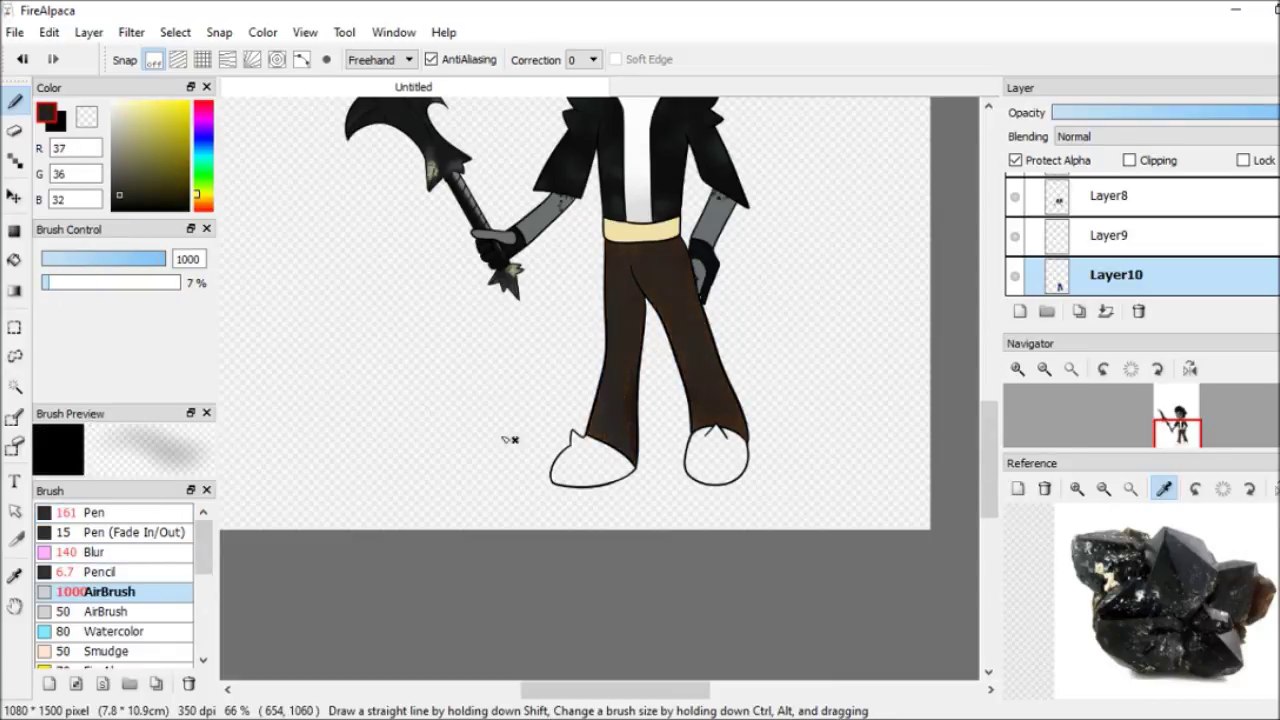
Add a layer beneath Layer10 and bucket-fill both shoes dark blue (0, 6, 96)
{"action": "scroll", "coordinate": [600, 300], "scroll_direction": "up", "scroll_amount": 3}
{"action": "scroll", "coordinate": [600, 300], "scroll_direction": "down", "scroll_amount": 3}
{"action": "left_click", "coordinate": [1020, 311]}
{"action": "scroll", "coordinate": [600, 300], "scroll_direction": "up", "scroll_amount": 3}
{"action": "scroll", "coordinate": [600, 300], "scroll_direction": "down", "scroll_amount": 5}
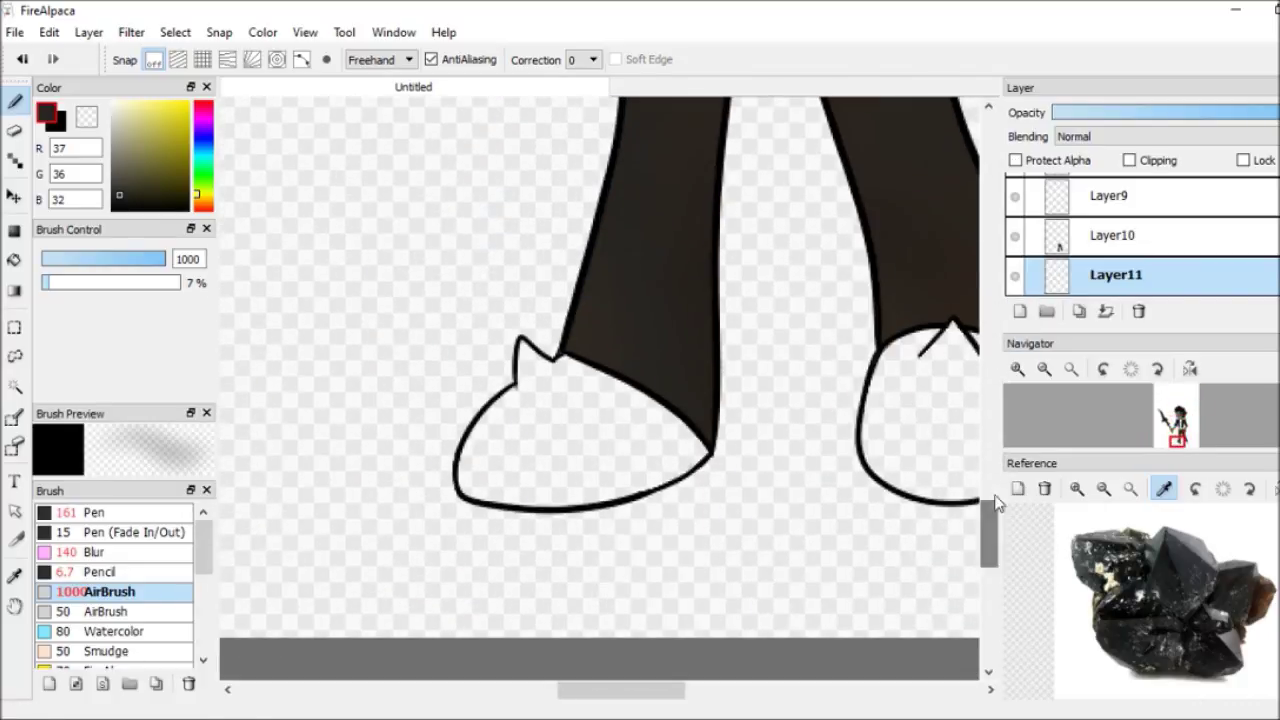
{"action": "left_click", "coordinate": [14, 259]}
{"action": "left_click", "coordinate": [200, 137]}
{"action": "left_click", "coordinate": [187, 168]}
{"action": "left_click", "coordinate": [350, 440]}
{"action": "left_click", "coordinate": [720, 420]}
Repaint both dark blue shoes near-black on Layer11 with a large Pen and blend the tones with the Blur brush
{"action": "left_click", "coordinate": [15, 100]}
{"action": "left_click", "coordinate": [95, 512]}
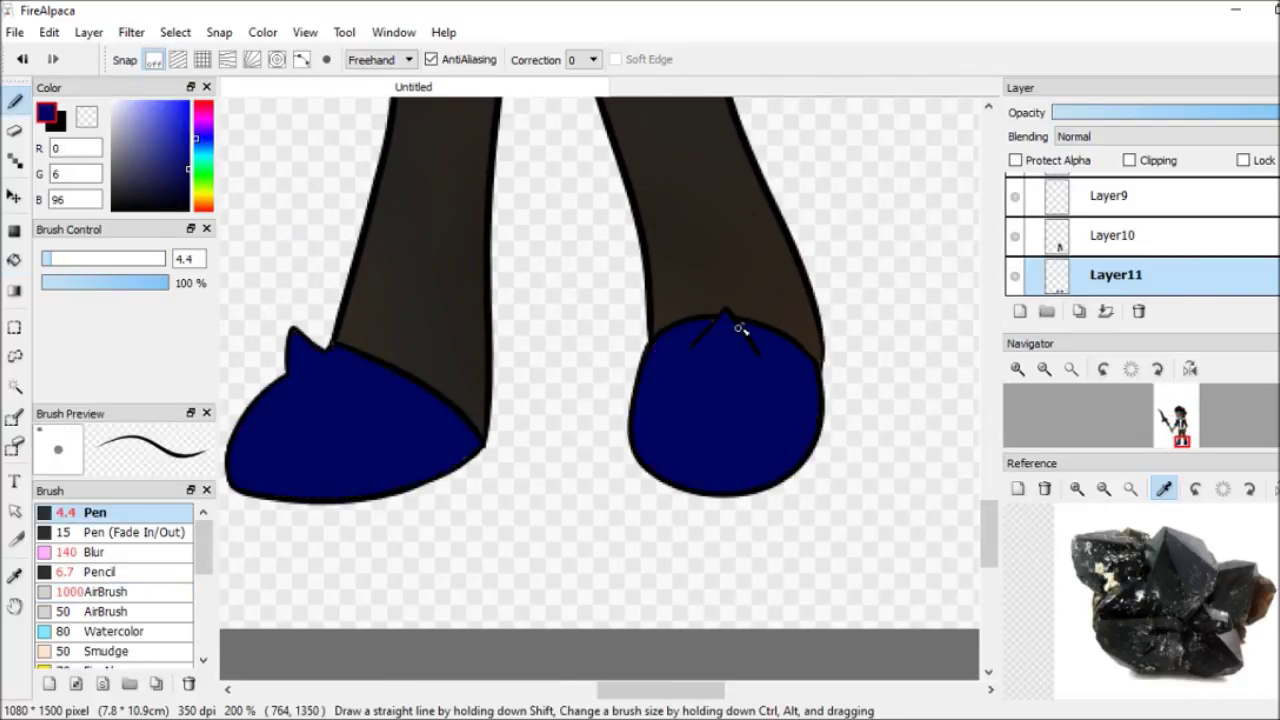
{"action": "left_click", "coordinate": [120, 205]}
{"action": "left_click_drag", "start_coordinate": [100, 259], "coordinate": [160, 259]}
{"action": "left_click_drag", "start_coordinate": [350, 420], "coordinate": [720, 400]}
{"action": "left_click", "coordinate": [95, 552]}
Draw grey (105, 111, 111) highlights along the shoe spikes with a size 5.2 Pen on Layer11
{"action": "left_click", "coordinate": [1044, 369]}
{"action": "left_click", "coordinate": [1020, 370]}
{"action": "left_click", "coordinate": [116, 162]}
{"action": "left_click", "coordinate": [95, 512]}
{"action": "left_click_drag", "start_coordinate": [760, 330], "coordinate": [771, 300]}
{"action": "left_click_drag", "start_coordinate": [588, 378], "coordinate": [645, 355]}
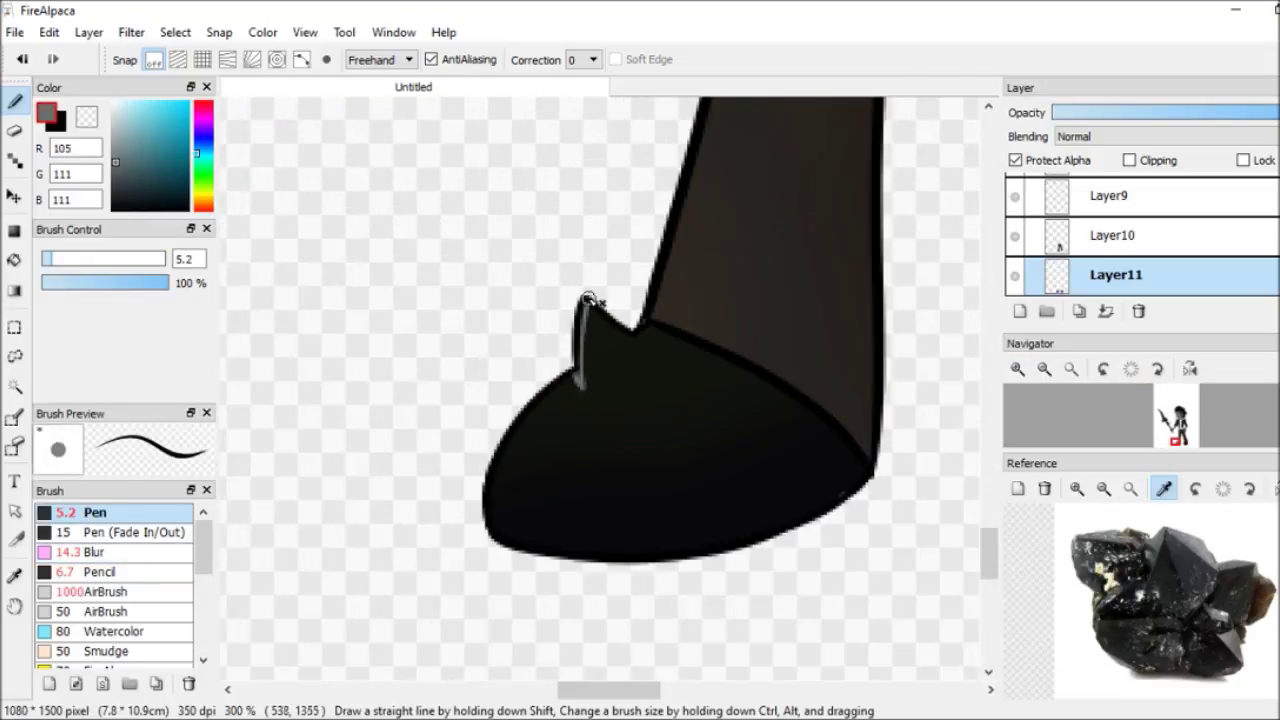
Soften the grey highlights on both shoes with the Blur brush, raising its size to about 40
{"action": "left_click", "coordinate": [95, 552]}
{"action": "left_click_drag", "start_coordinate": [585, 310], "coordinate": [640, 350]}
{"action": "left_click_drag", "start_coordinate": [76, 259], "coordinate": [124, 259]}
{"action": "left_click_drag", "start_coordinate": [590, 320], "coordinate": [529, 486]}
{"action": "scroll", "coordinate": [457, 343], "scroll_direction": "right", "scroll_amount": 5}
{"action": "left_click_drag", "start_coordinate": [457, 343], "coordinate": [457, 360]}
{"action": "left_click_drag", "start_coordinate": [668, 690], "coordinate": [590, 690]}
{"action": "left_click", "coordinate": [1044, 369]}
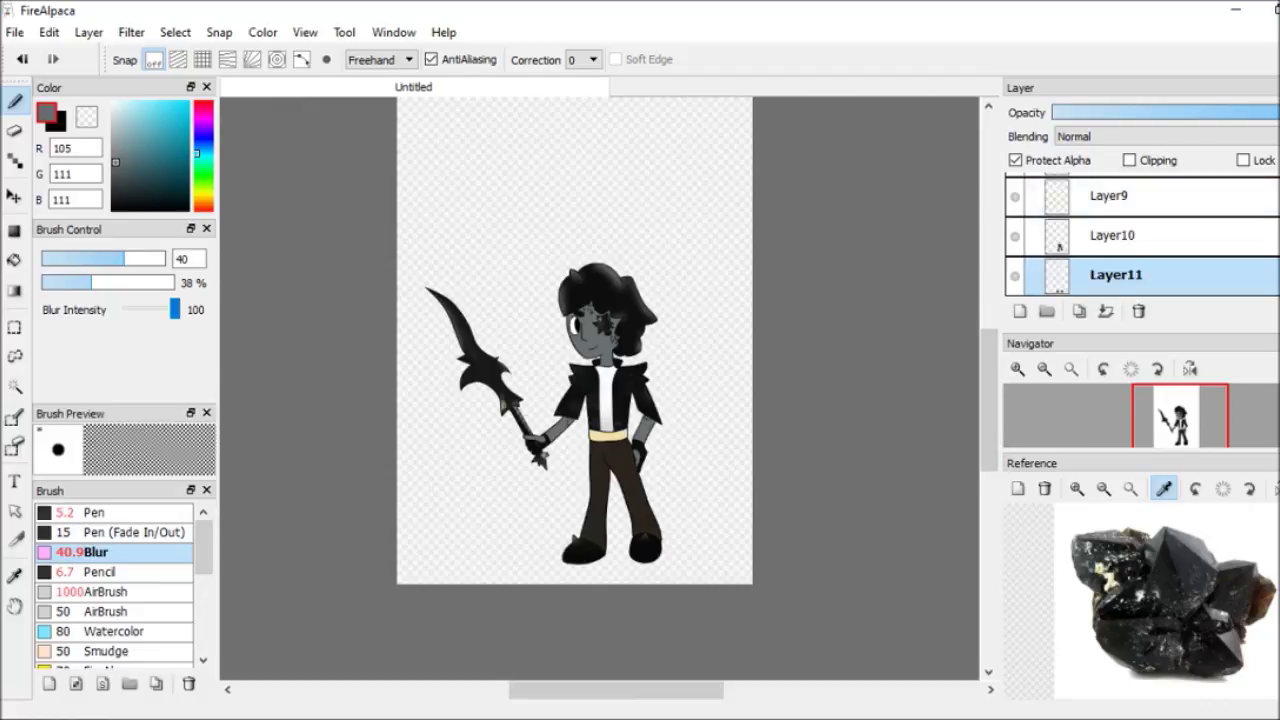
Merge the character's layers into Layer5, then enlarge and reposition the whole figure on the canvas with Transform
{"action": "left_click", "coordinate": [1105, 311]}
{"action": "key", "text": "ctrl+t"}
{"action": "left_click_drag", "start_coordinate": [671, 443], "coordinate": [686, 480]}
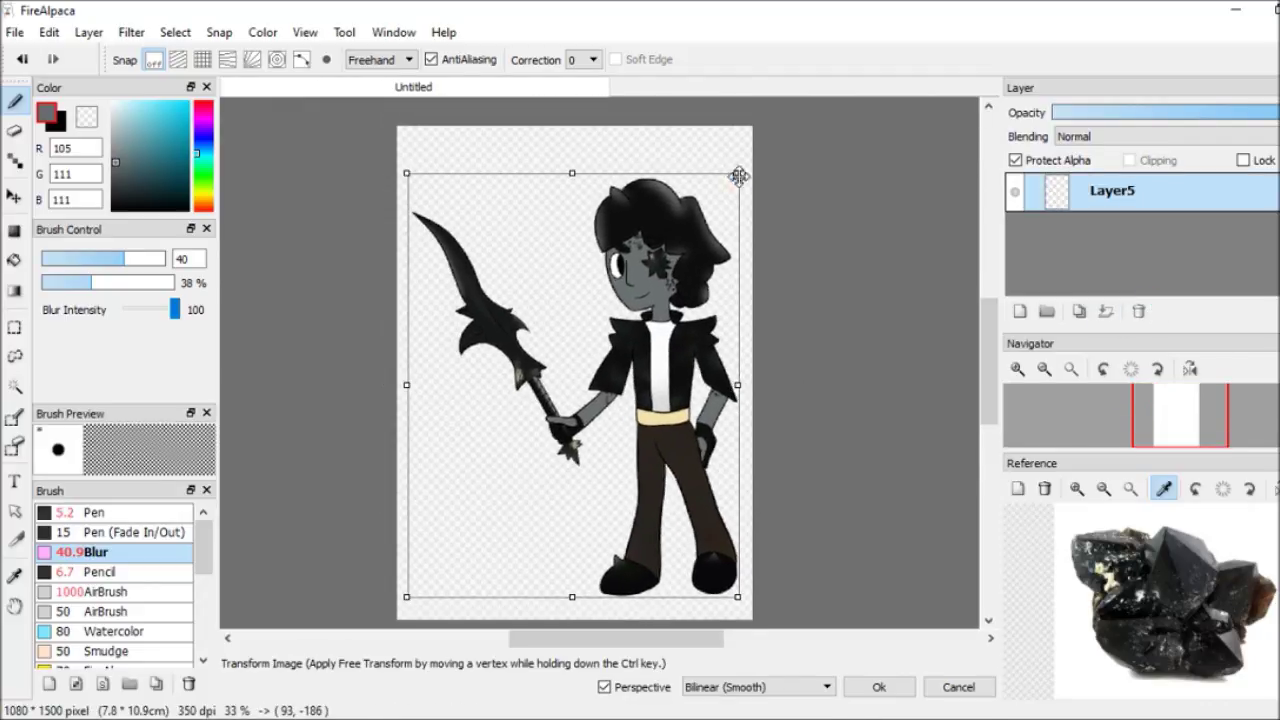
{"action": "left_click_drag", "start_coordinate": [697, 293], "coordinate": [690, 272]}
Draw a grey (185, 185, 185) ring with concentric-circle snap and a size 105 Pen on a new layer beneath the character, adjusting it with Transform
{"action": "left_click", "coordinate": [277, 59]}
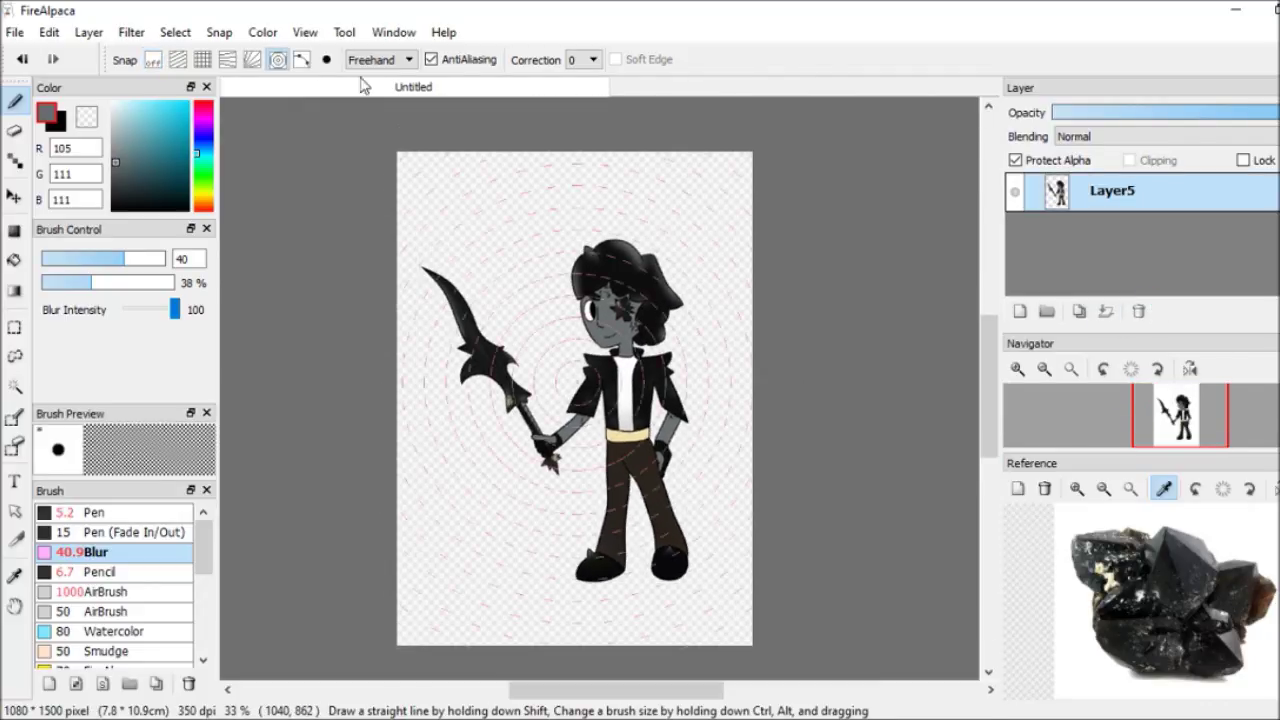
{"action": "left_click", "coordinate": [112, 132]}
{"action": "left_click", "coordinate": [93, 512]}
{"action": "key", "text": "ctrl+shift+n"}
{"action": "left_click_drag", "start_coordinate": [1112, 191], "coordinate": [1112, 231]}
{"action": "left_click_drag", "start_coordinate": [650, 222], "coordinate": [671, 232]}
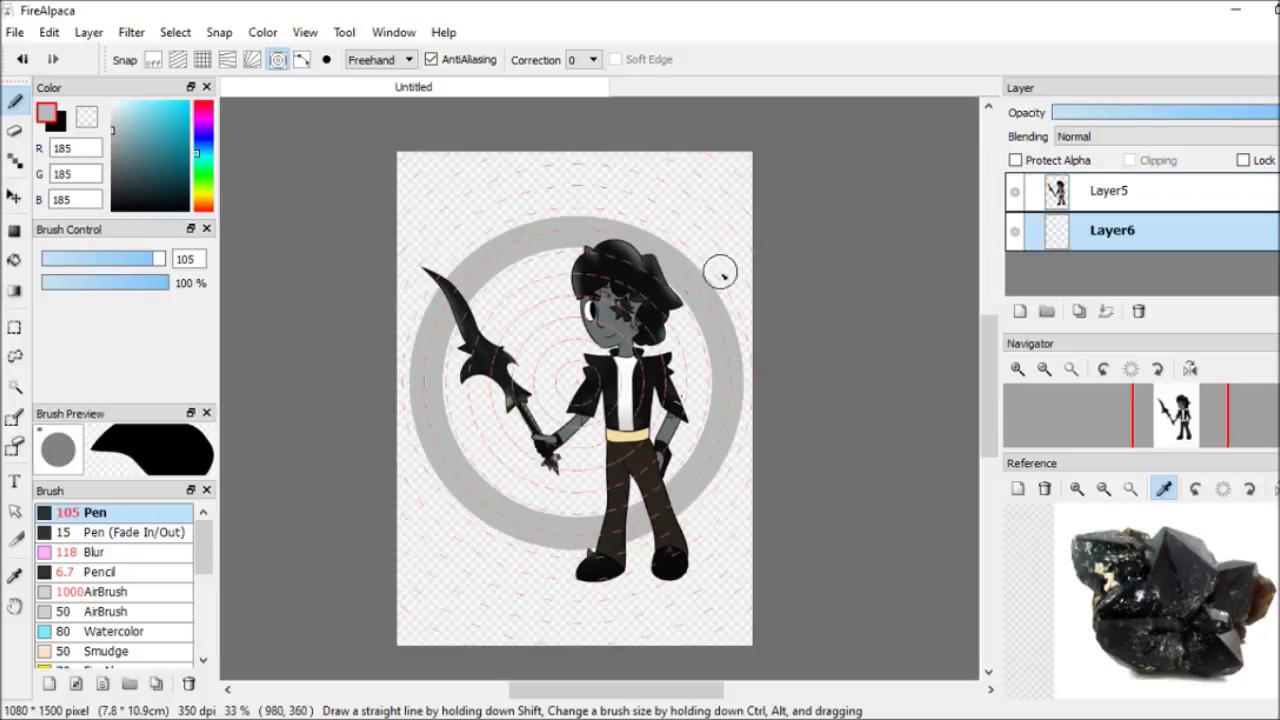
{"action": "left_click_drag", "start_coordinate": [500, 268], "coordinate": [427, 278]}
{"action": "key", "text": "ctrl+t"}
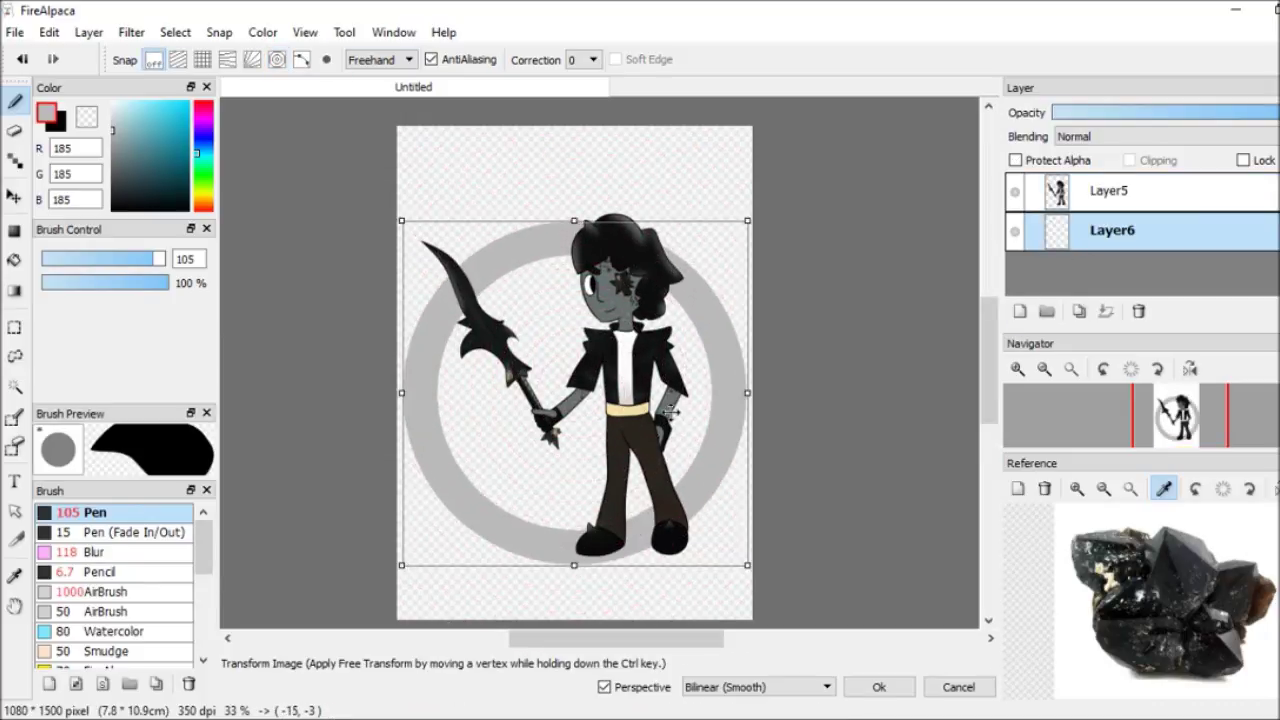
{"action": "key", "text": "Return"}
Fill the ring's interior on Layer6 and shade the disc with a size 1000 AirBrush at 7% in beige (192, 181, 136) and black
{"action": "left_click", "coordinate": [91, 591]}
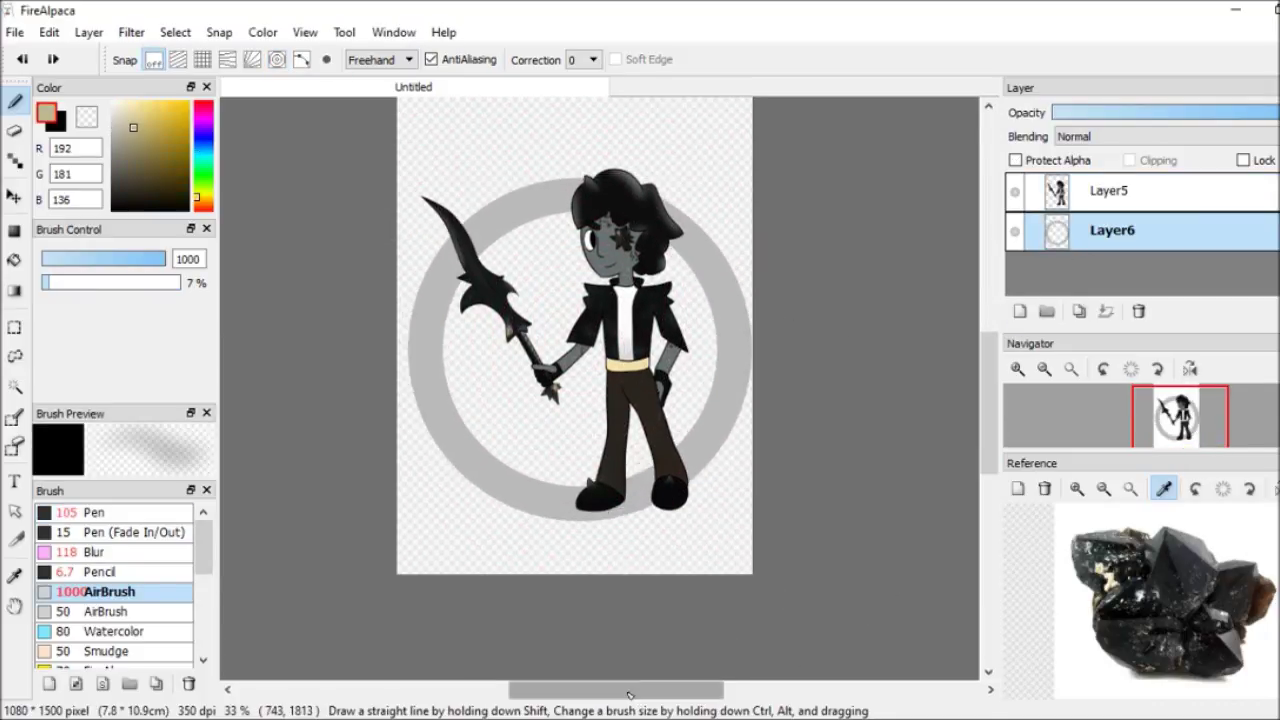
{"action": "left_click", "coordinate": [1015, 190]}
{"action": "left_click", "coordinate": [14, 260]}
{"action": "left_click", "coordinate": [575, 345]}
{"action": "key", "text": "b"}
{"action": "left_click_drag", "start_coordinate": [500, 480], "coordinate": [829, 200]}
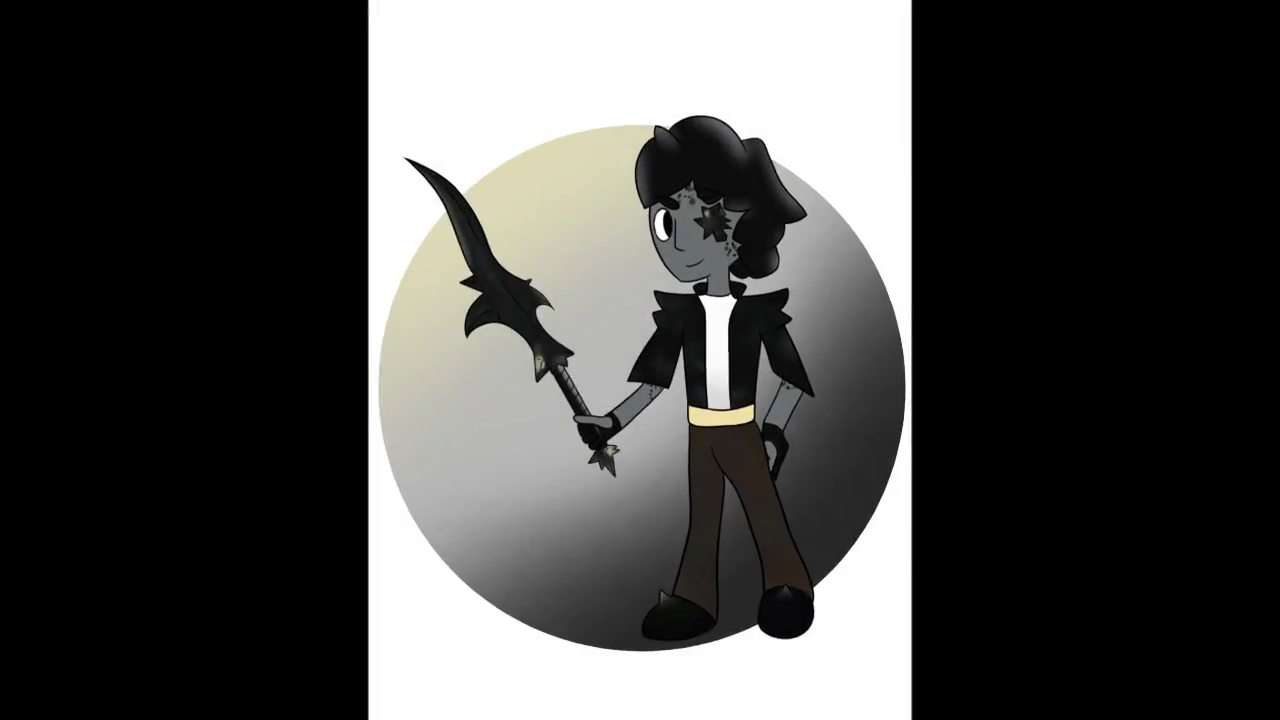